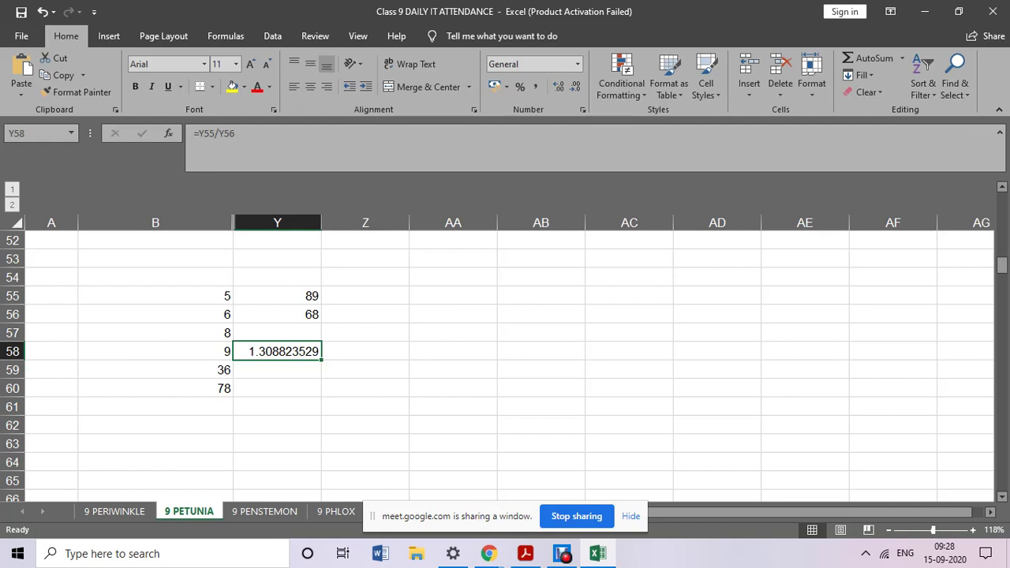
# Review the numbers in Y55:Y56 and in B55:B60 by selecting them in the sheet.
pyautogui.moveTo(277, 296); pyautogui.dragTo(277, 315)
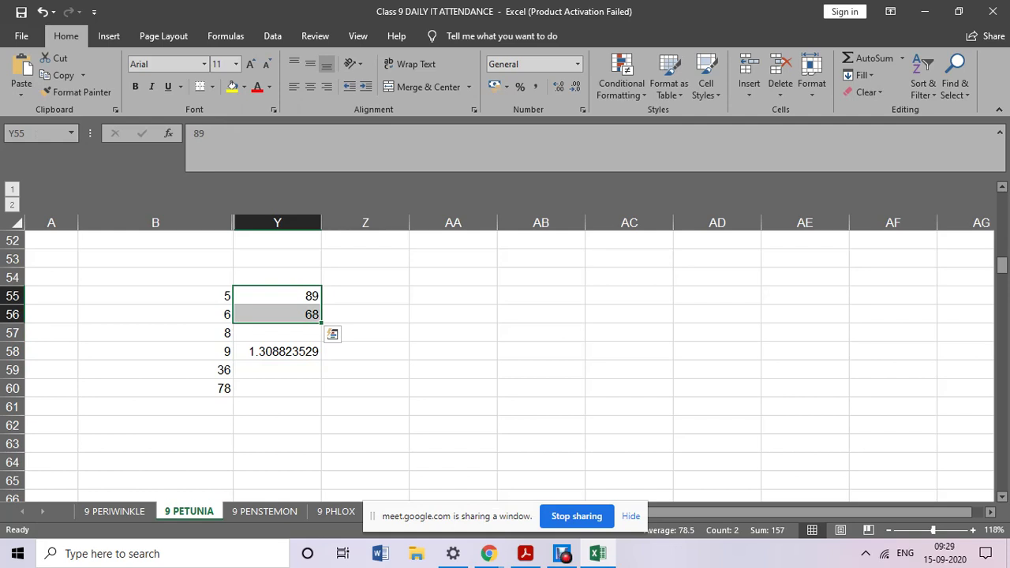
pyautogui.moveTo(156, 296); pyautogui.dragTo(155, 389)
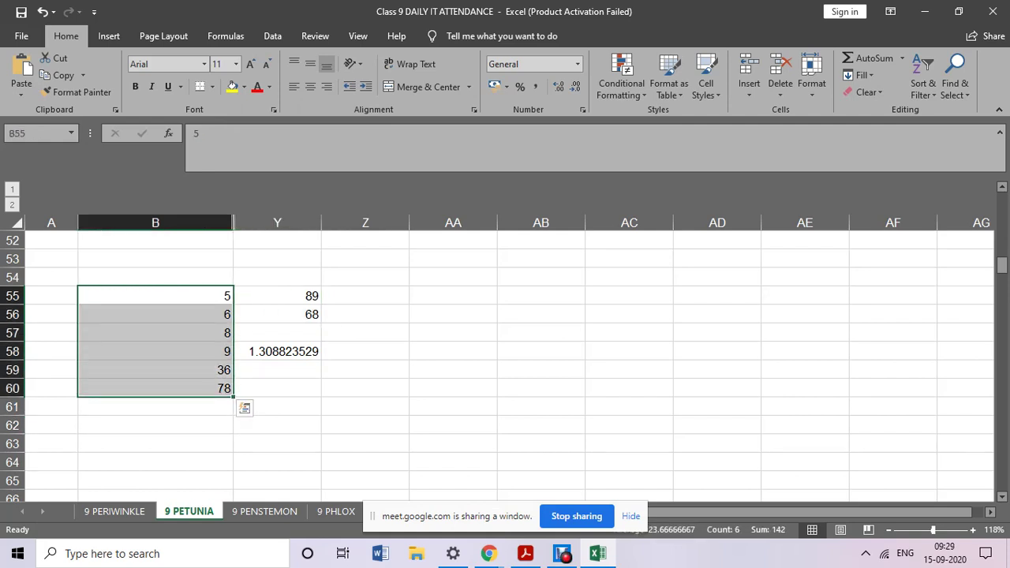
pyautogui.click(156, 296)
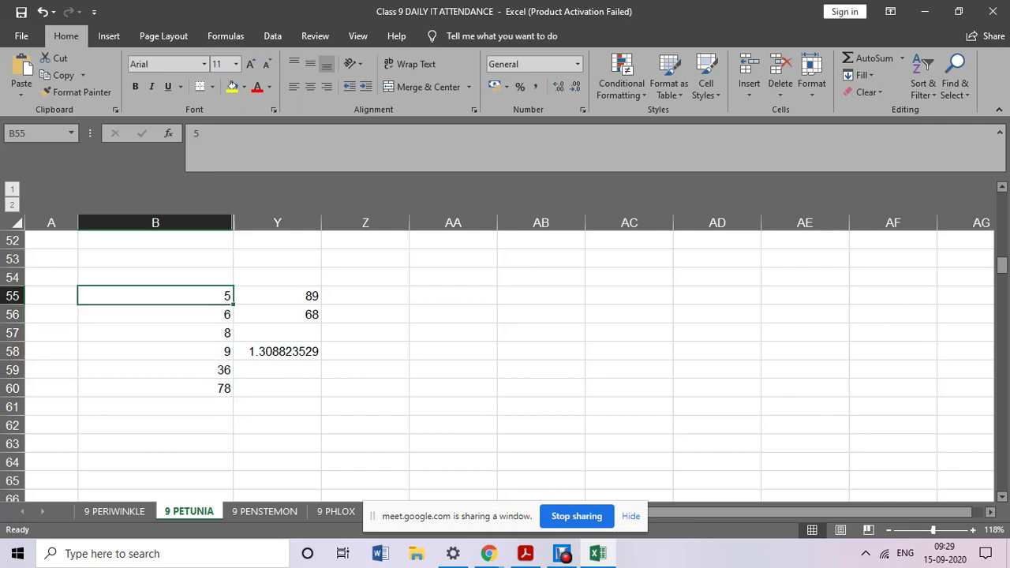
pyautogui.click(155, 333)
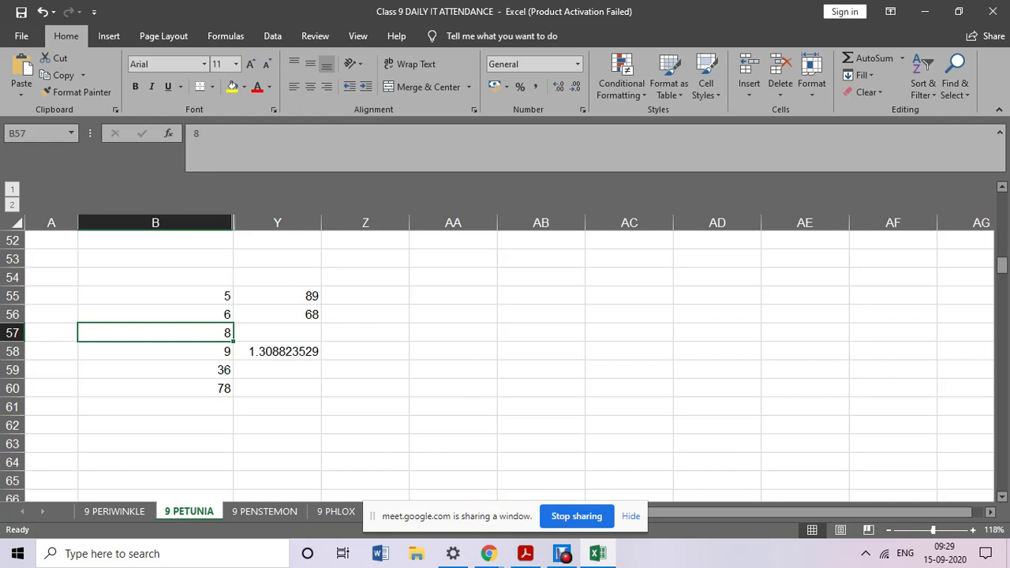
# Enter the text BODMAS in cell B53 above the column of numbers.
pyautogui.click(155, 259)
pyautogui.write('B')
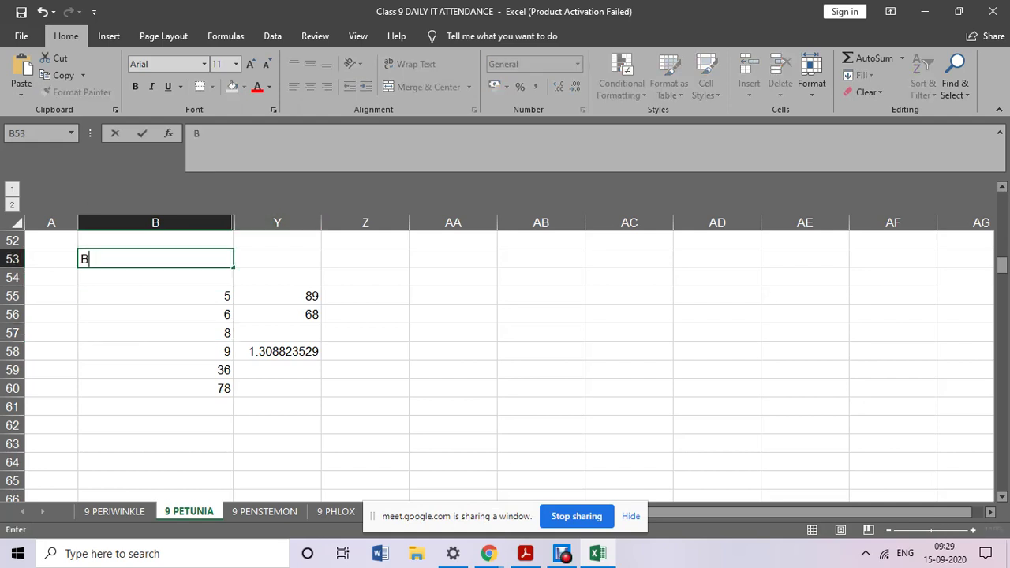
pyautogui.write('ODMAS')
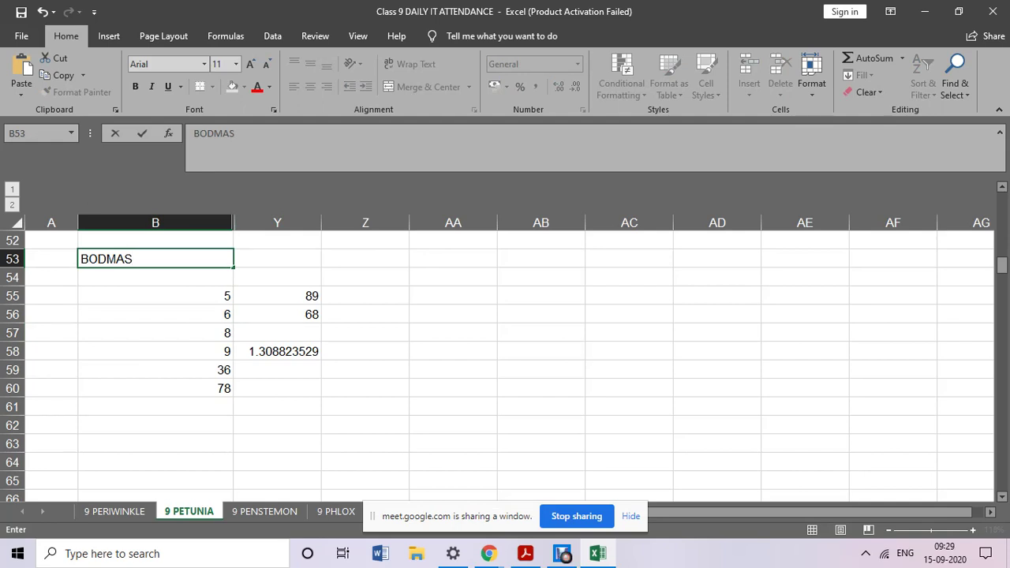
pyautogui.hotkey('shift', 'Left')
pyautogui.hotkey('shift', 'Left')
pyautogui.hotkey('shift', 'Left')
pyautogui.moveTo(106, 259); pyautogui.dragTo(134, 259)
pyautogui.press('Escape')
# Enter 67 in cell Z55 and 89 in cell Z56.
pyautogui.moveTo(155, 296); pyautogui.dragTo(155, 388)
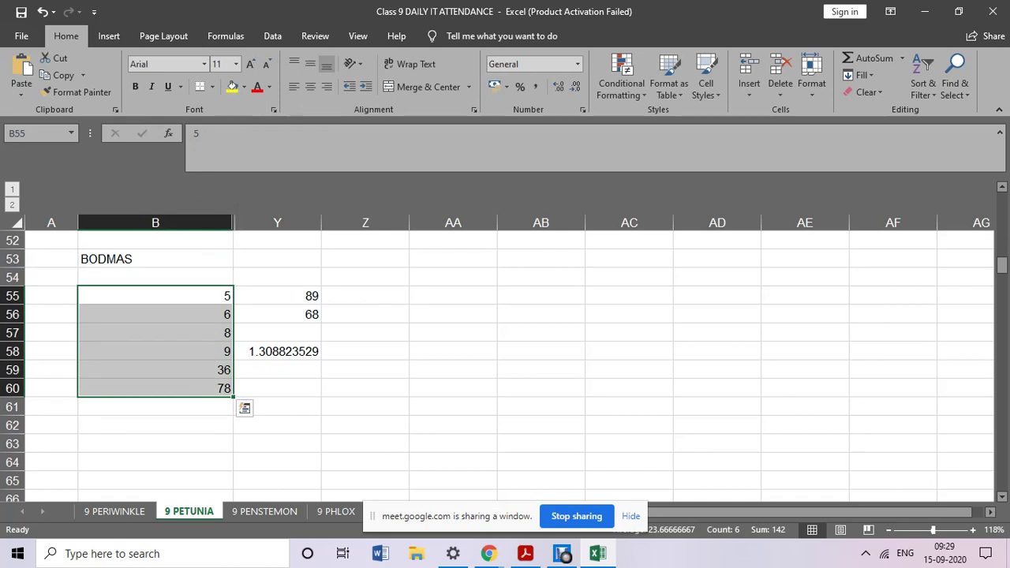
pyautogui.click(277, 296)
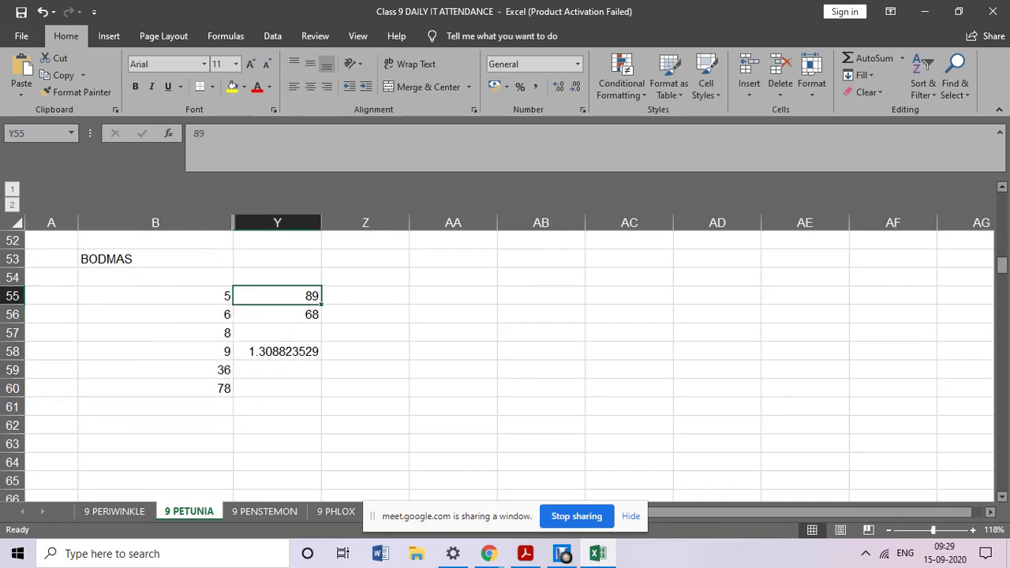
pyautogui.click(365, 296)
pyautogui.write('67')
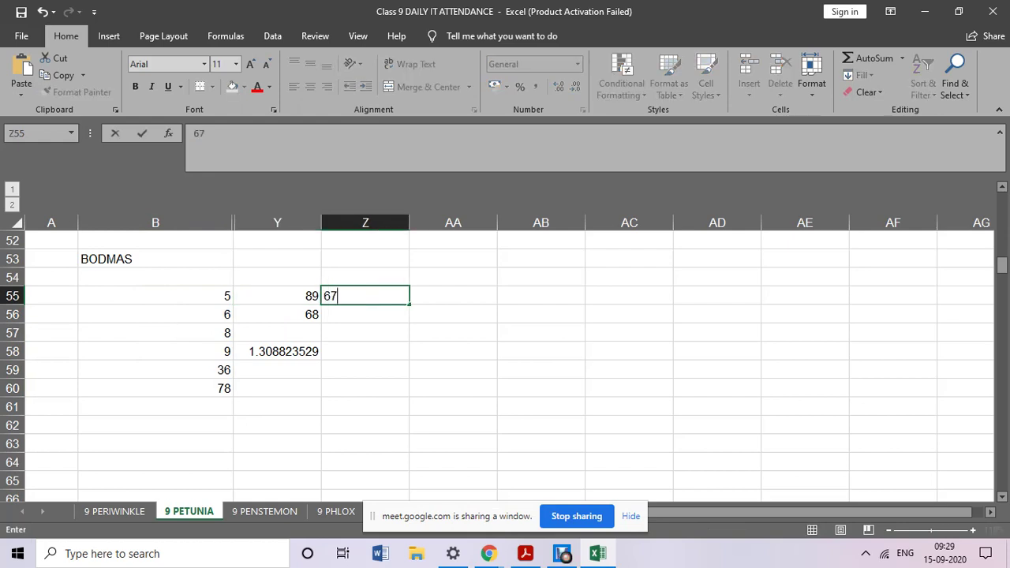
pyautogui.press('Return')
pyautogui.write('89')
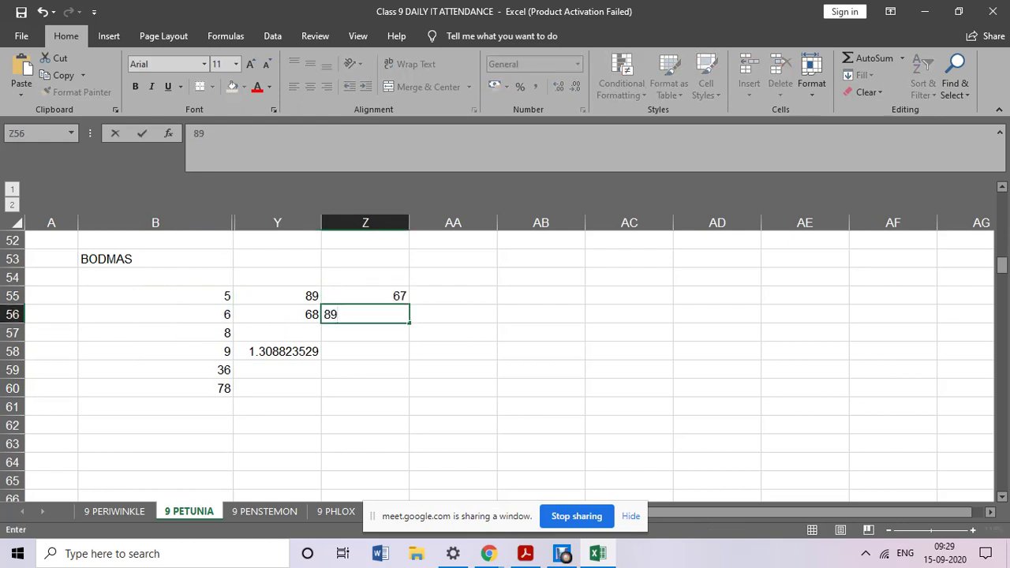
pyautogui.press('Return')
pyautogui.press('Return')
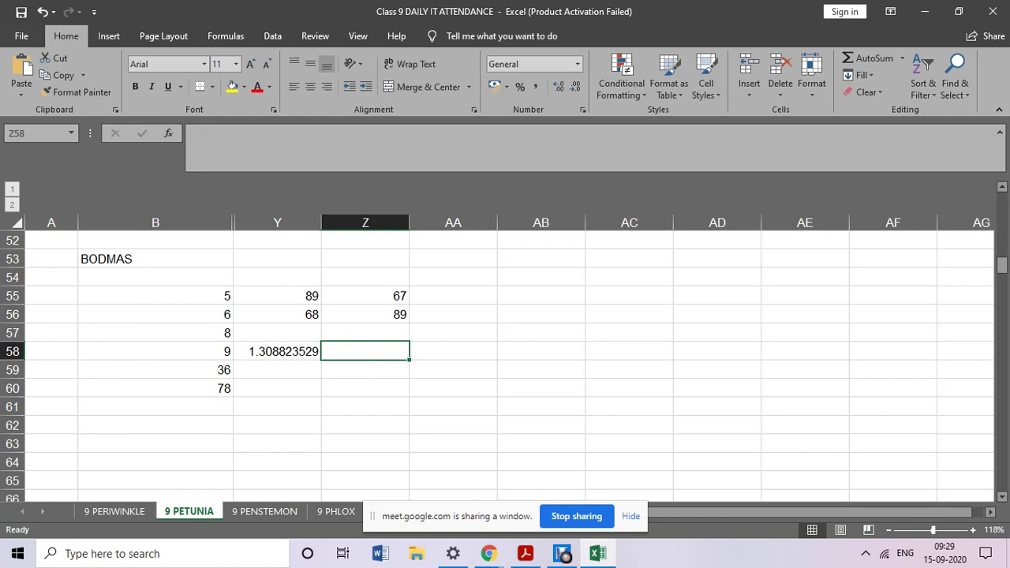
# Enter the division formula =Z56/Z55 in cell Z58 and select that cell to show its formula.
pyautogui.write('=')
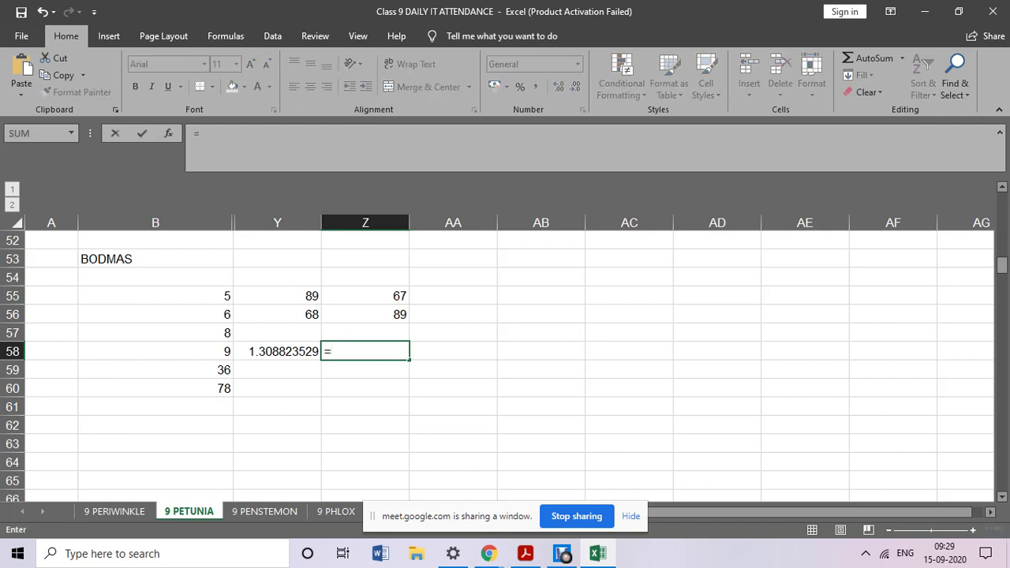
pyautogui.write('Z')
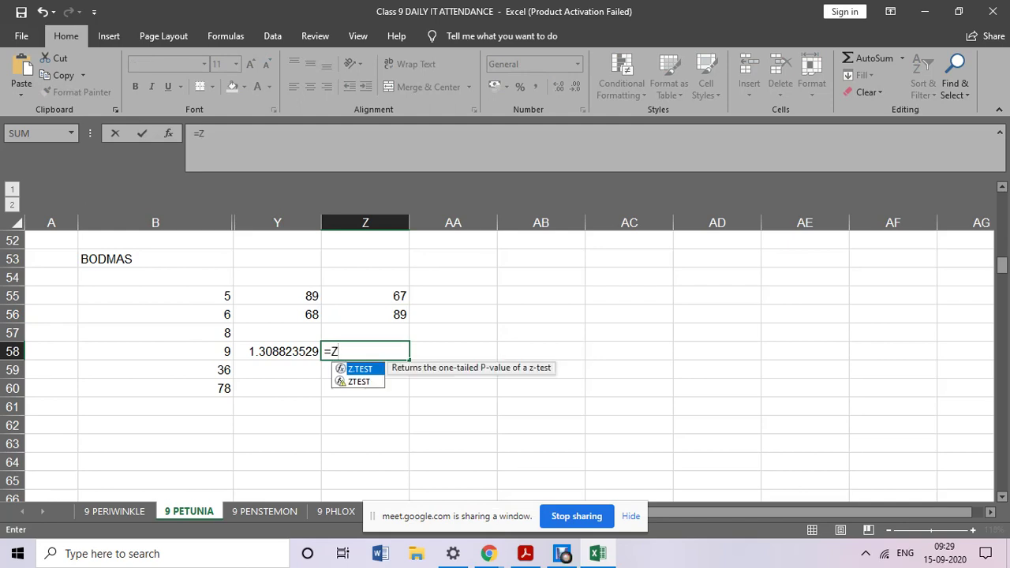
pyautogui.write('56')
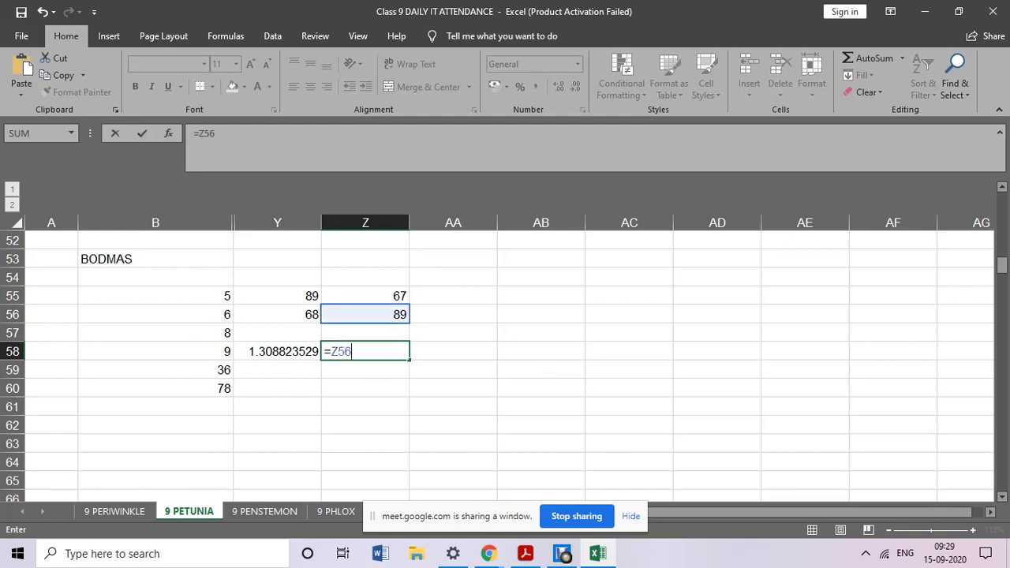
pyautogui.write('/Z')
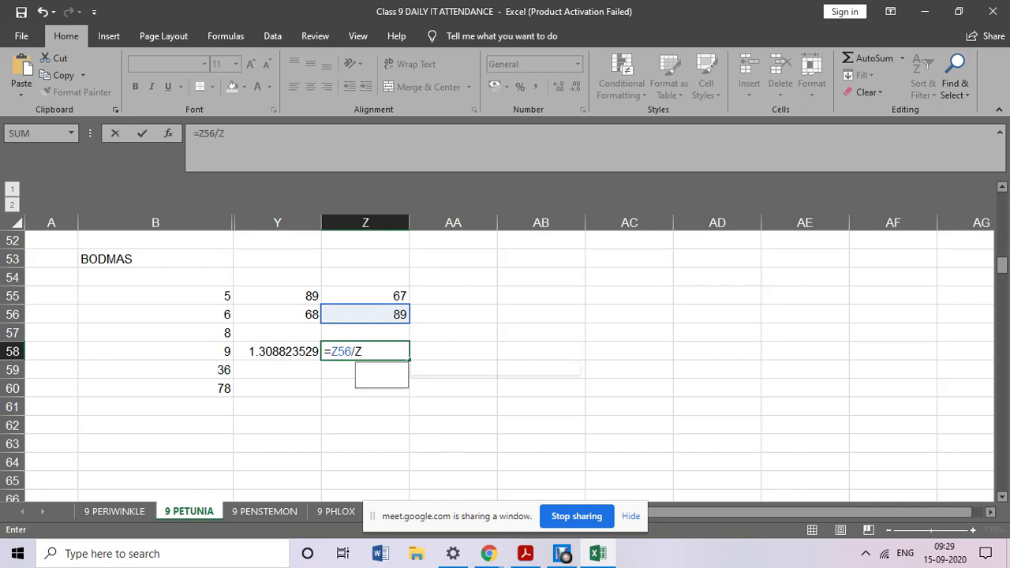
pyautogui.write('55')
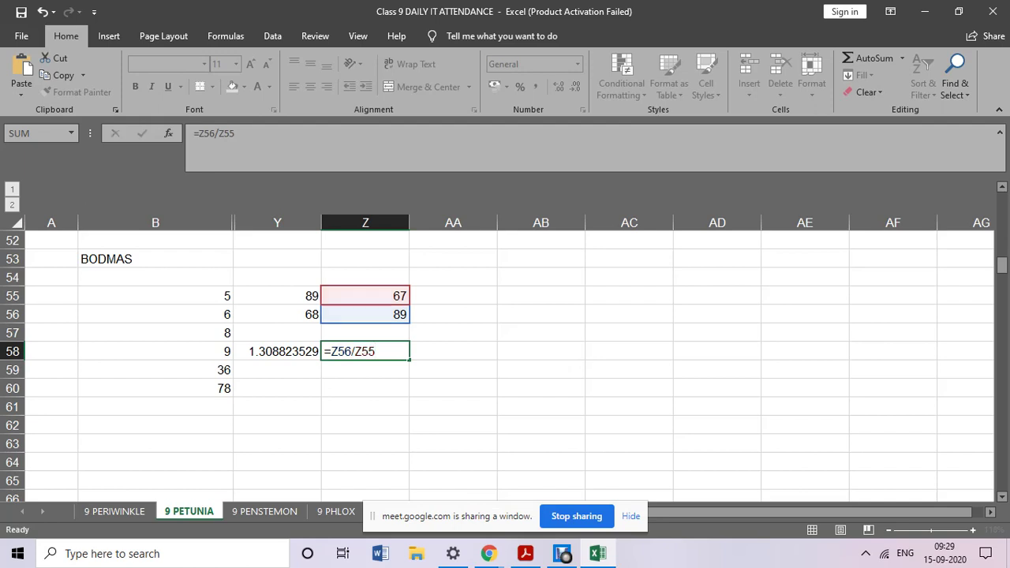
pyautogui.press('Return')
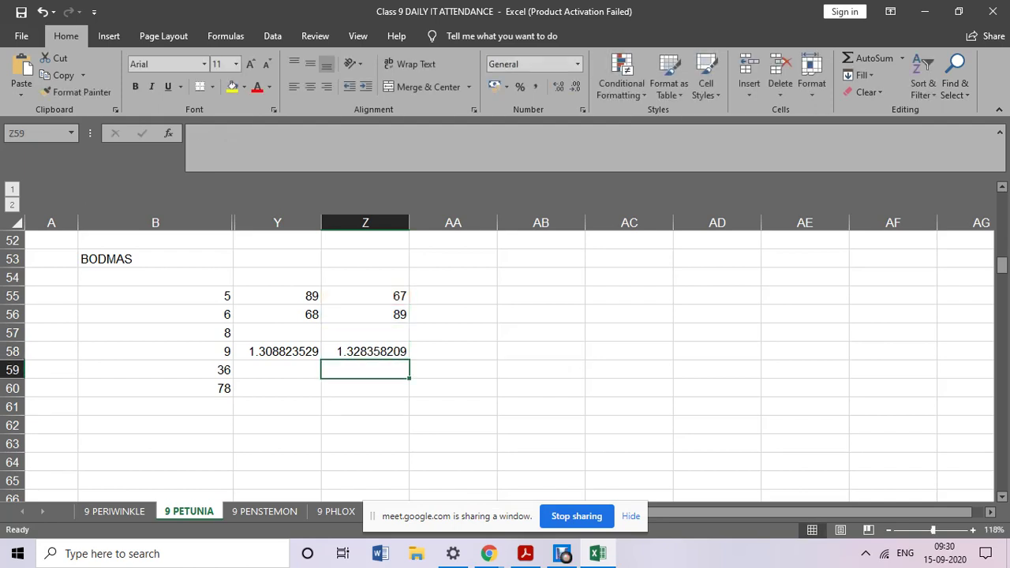
pyautogui.click(365, 352)
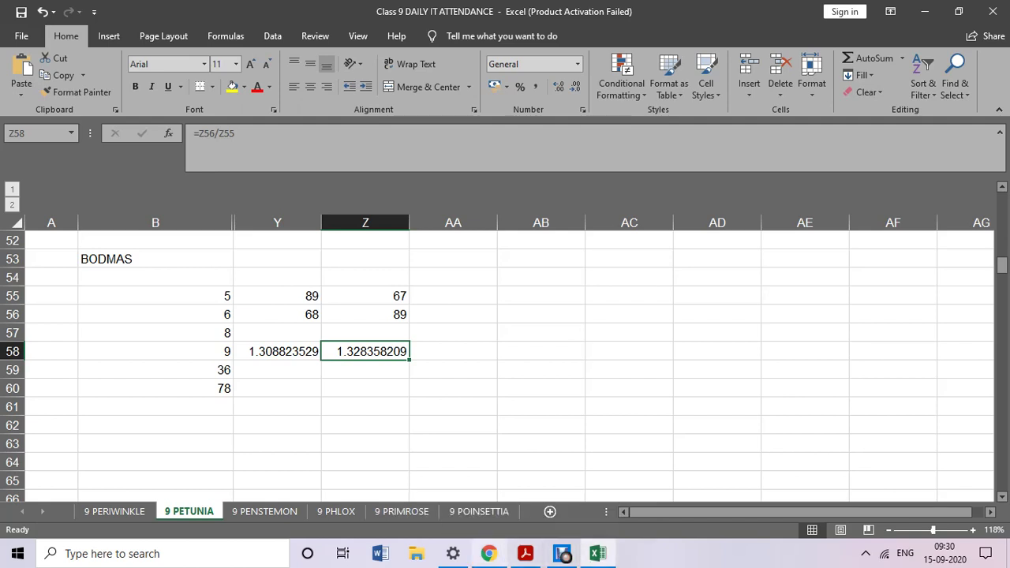
# Switch to Google Meet in Chrome and present the Spread sheet.pdf window to the meeting.
pyautogui.click(488, 553)
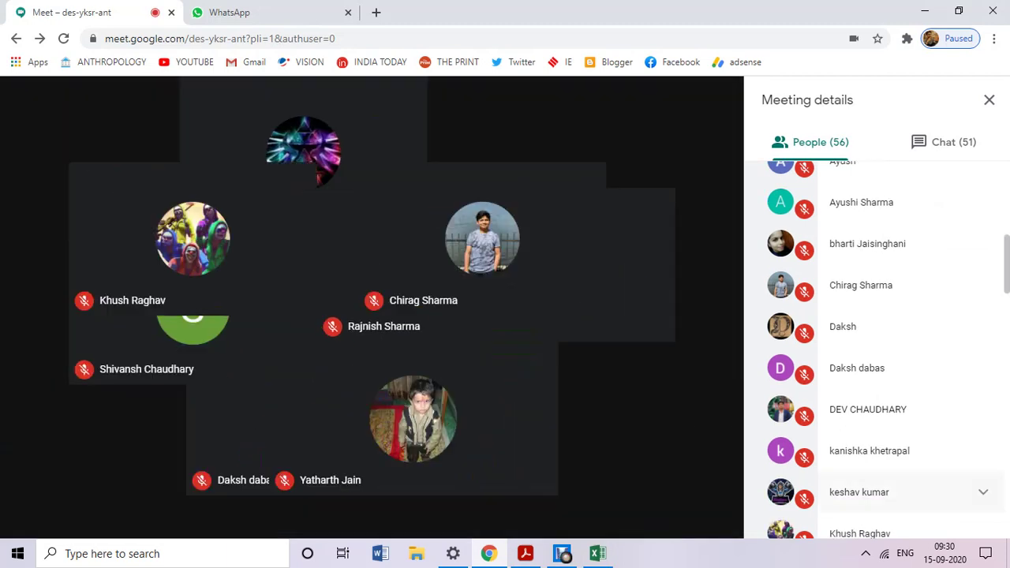
pyautogui.click(644, 506)
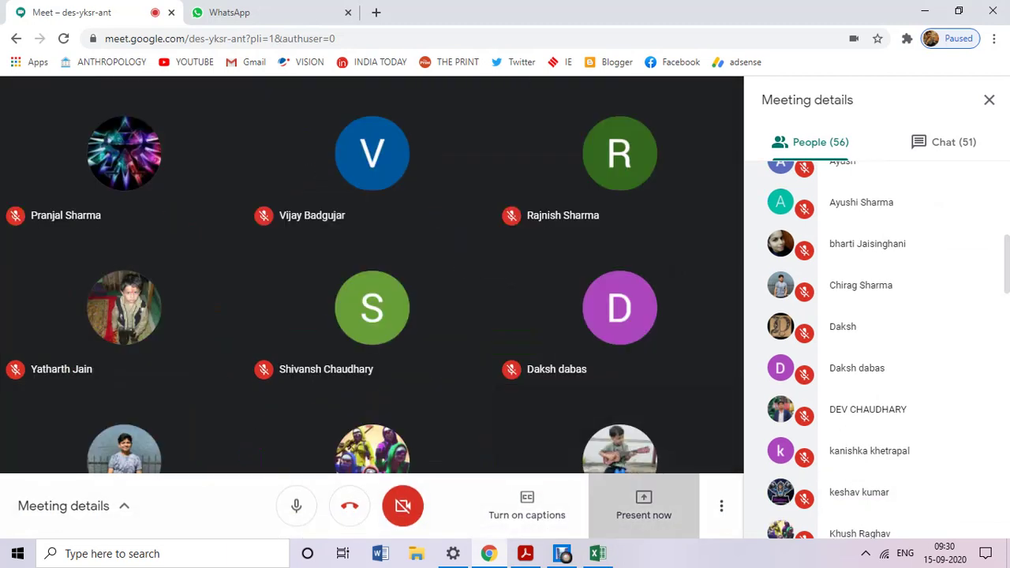
pyautogui.click(613, 405)
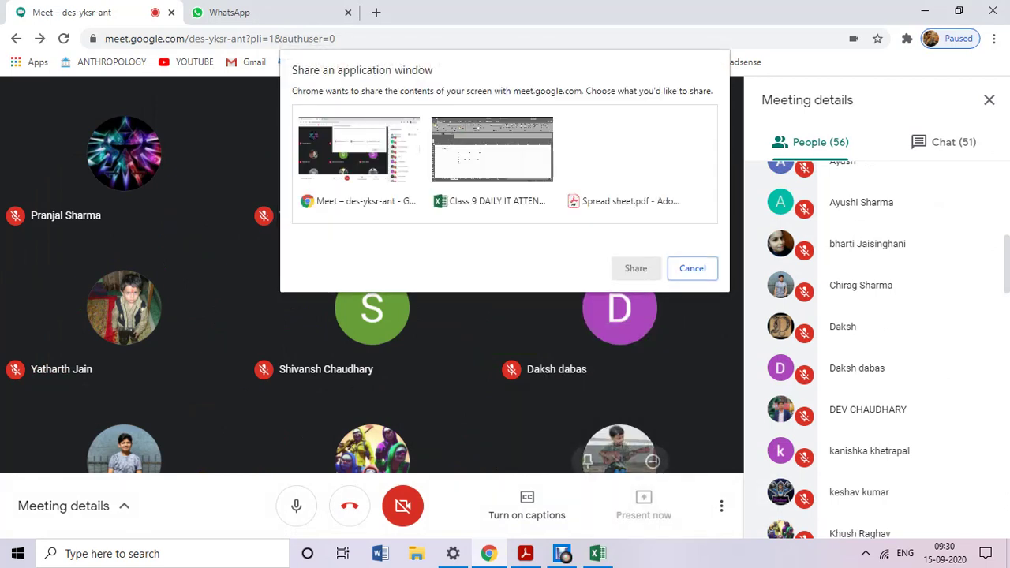
pyautogui.click(626, 158)
pyautogui.click(652, 267)
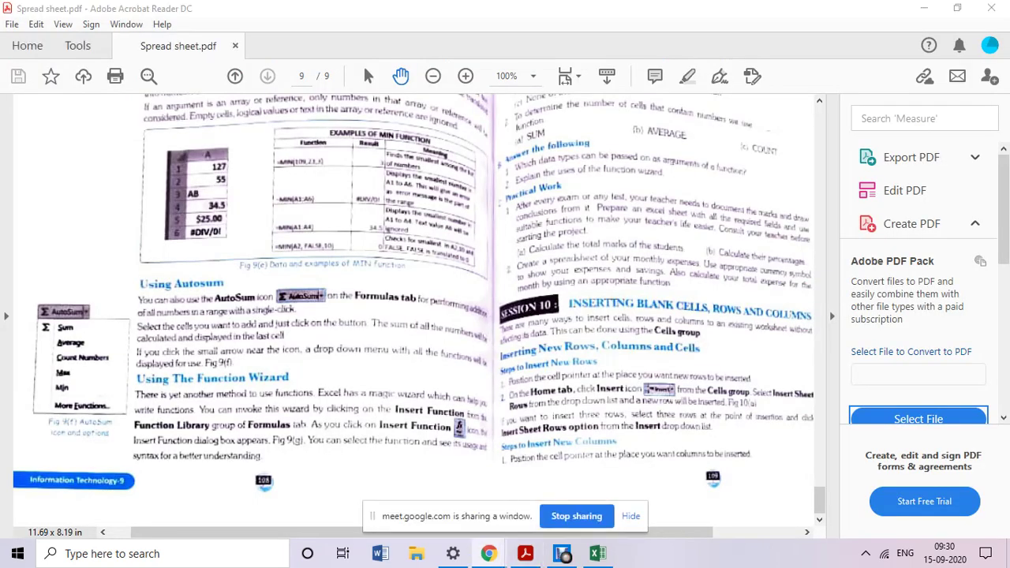
# Go back through Spread sheet.pdf to the Session 8 division formula steps on page 7 and enlarge them to 125%.
pyautogui.scroll(5, 418, 308)
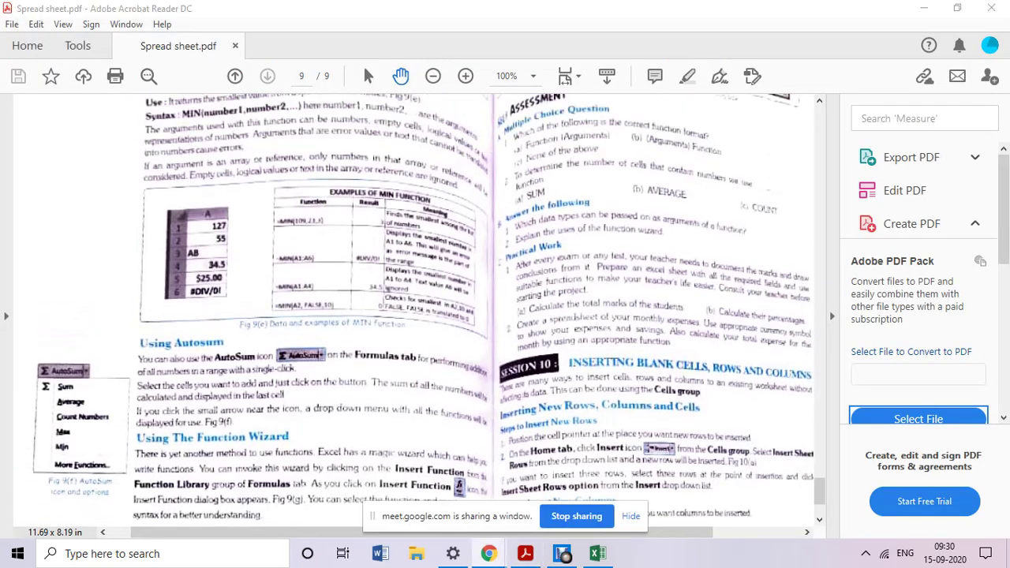
pyautogui.press('Up')
pyautogui.press('Up')
pyautogui.press('Up')
pyautogui.press('Up')
pyautogui.press('Up')
pyautogui.press('Up')
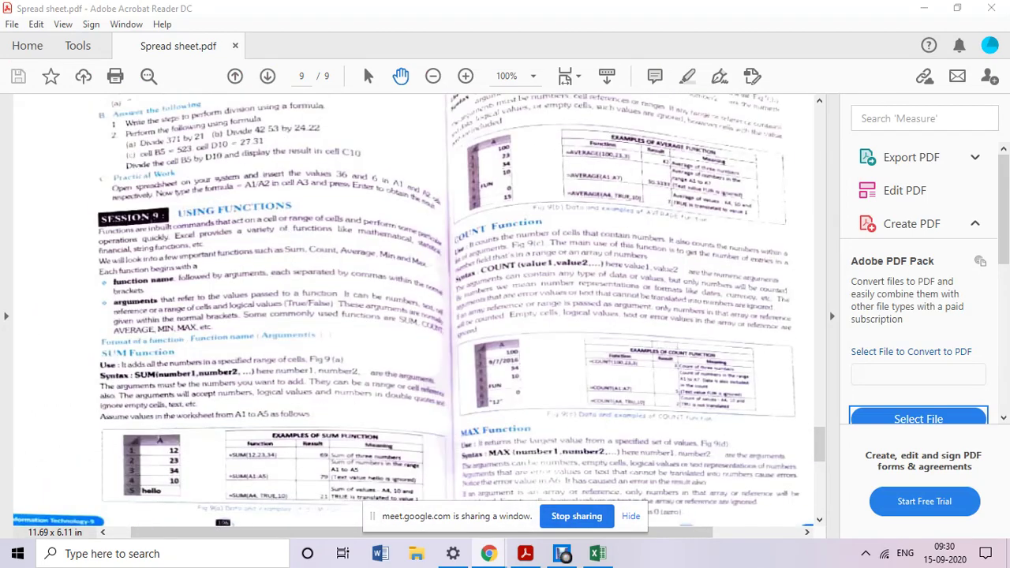
pyautogui.press('Up')
pyautogui.press('Up')
pyautogui.press('Up')
pyautogui.press('Up')
pyautogui.press('Up')
pyautogui.press('Up')
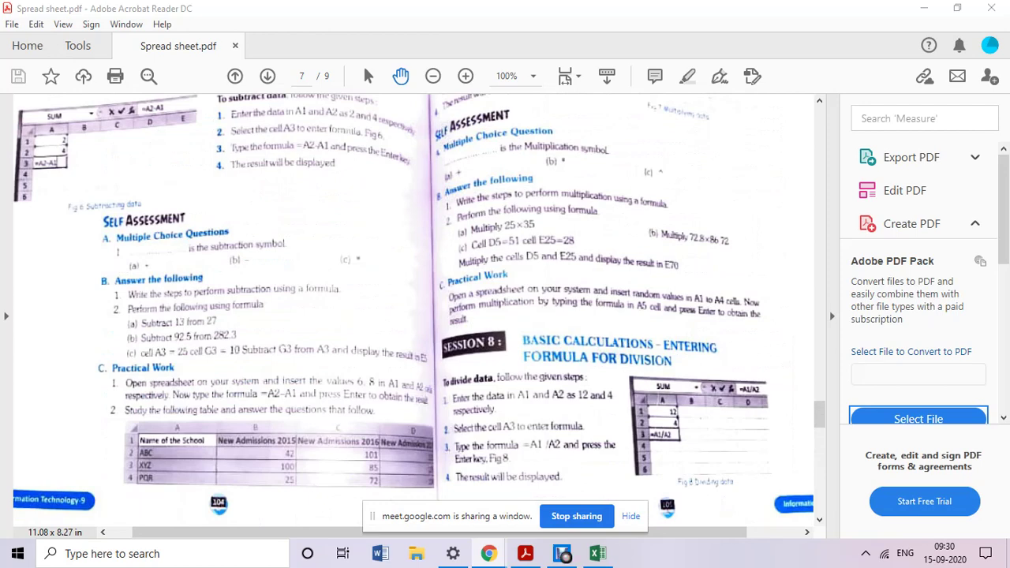
pyautogui.press('Up')
pyautogui.press('Up')
pyautogui.press('Up')
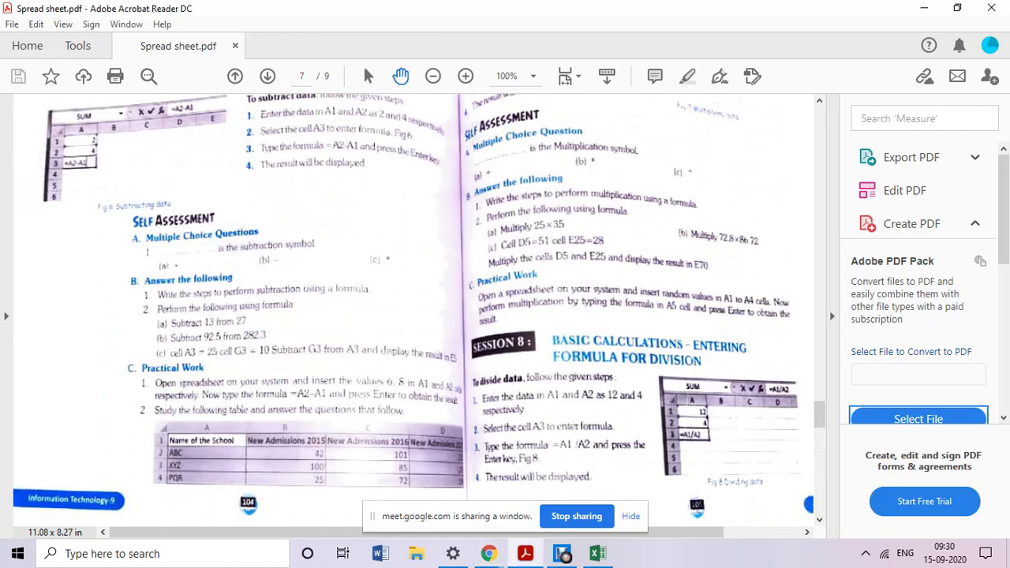
pyautogui.press('Down')
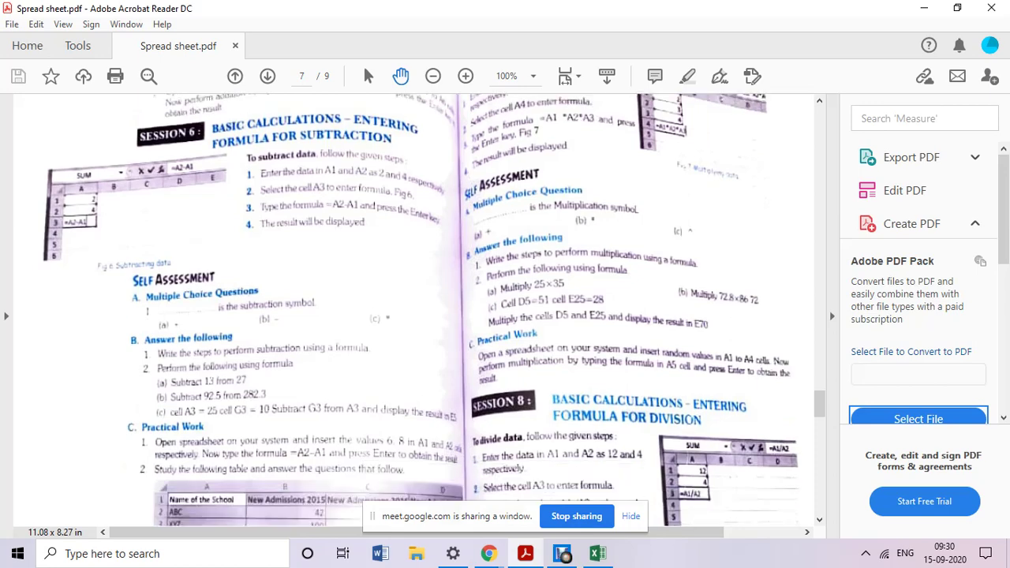
pyautogui.press('Up')
pyautogui.press('Up')
pyautogui.press('Up')
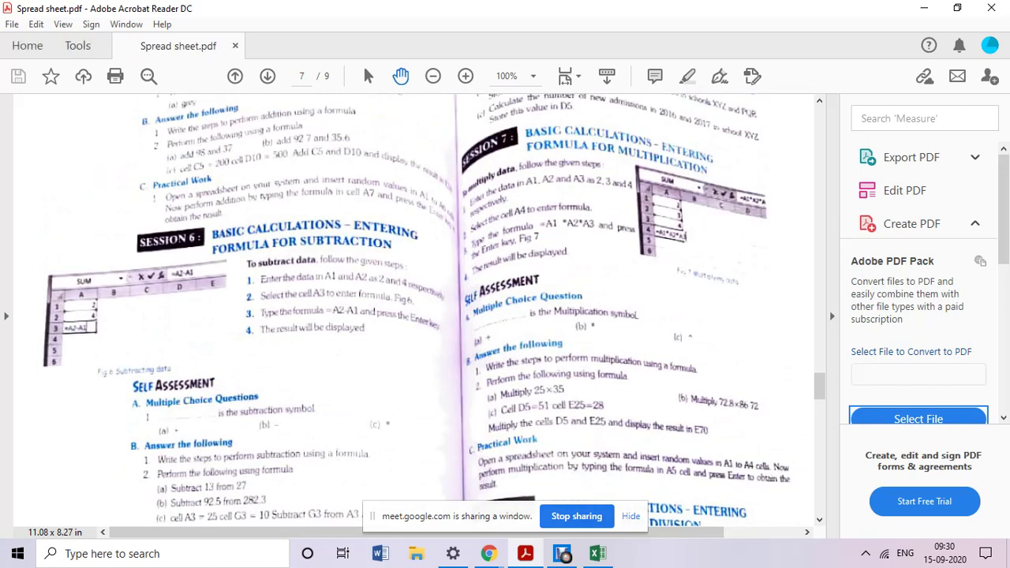
pyautogui.moveTo(442, 378); pyautogui.dragTo(342, 214)
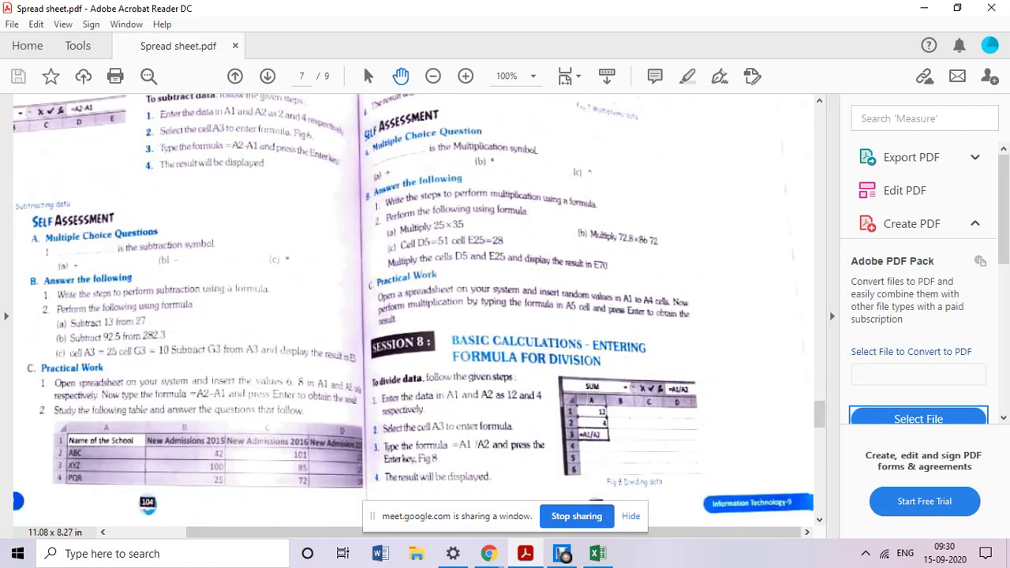
pyautogui.moveTo(342, 213); pyautogui.dragTo(346, 213)
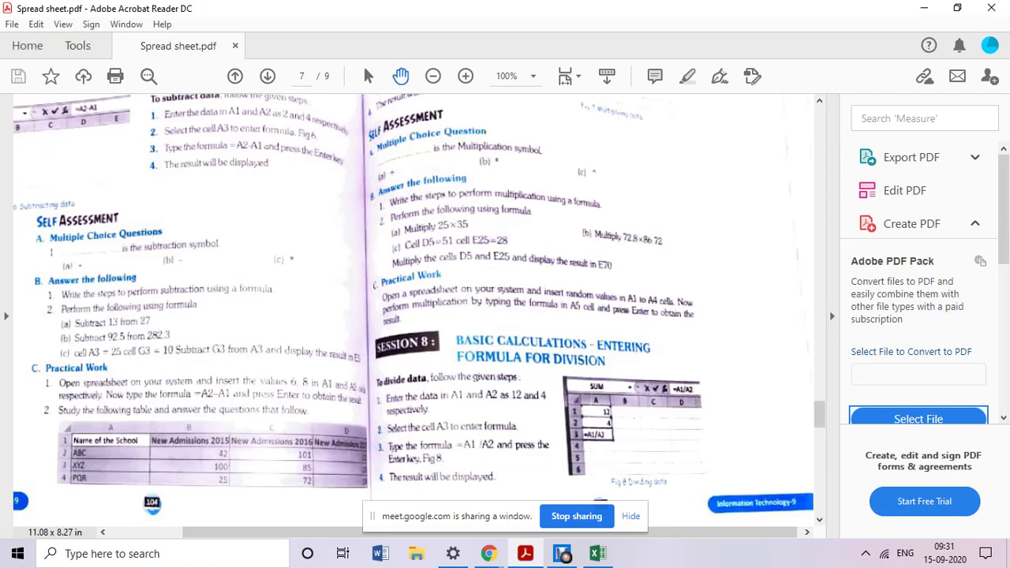
pyautogui.click(466, 76)
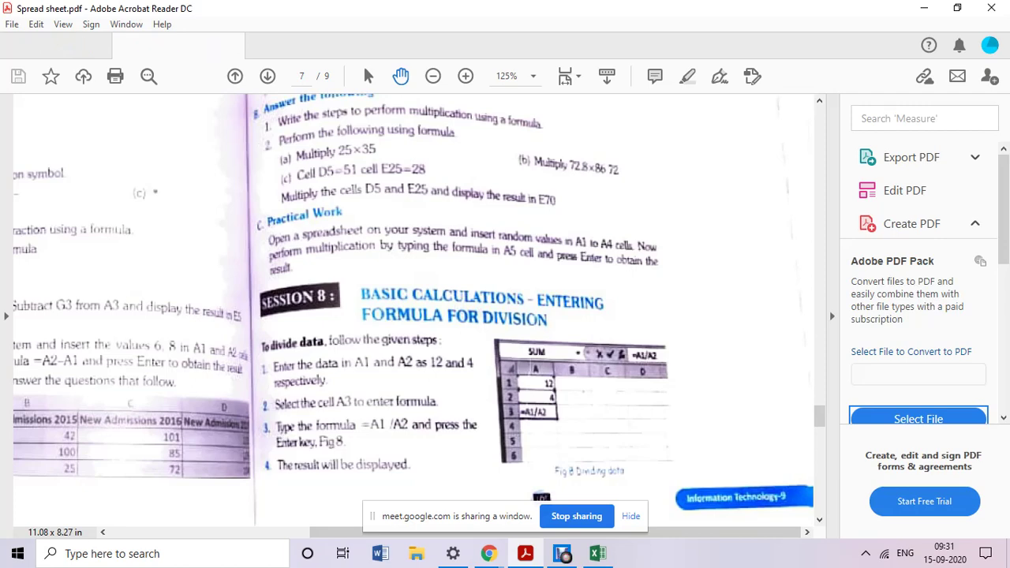
# Move on to the Session 9 Using Functions section on page 8 and display it at 125%.
pyautogui.press('Right')
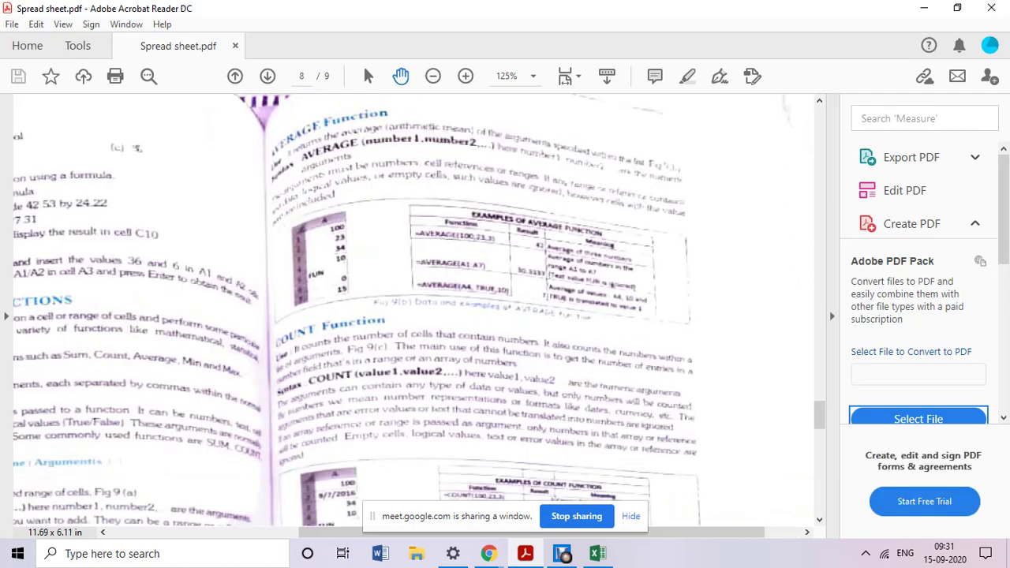
pyautogui.hotkey('ctrl', '-')
pyautogui.hscroll(-2, 415, 310)
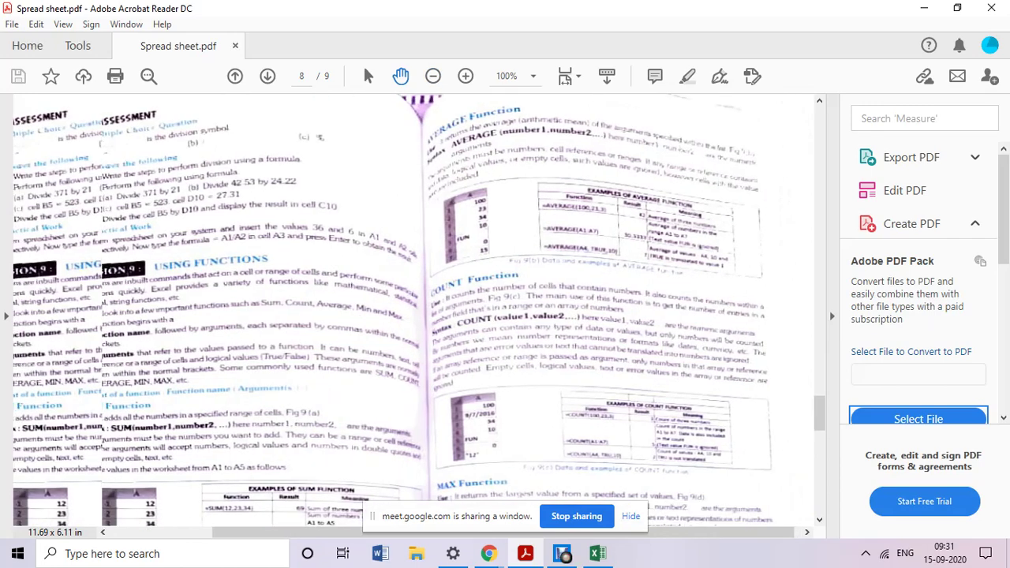
pyautogui.scroll(-1, 415, 310)
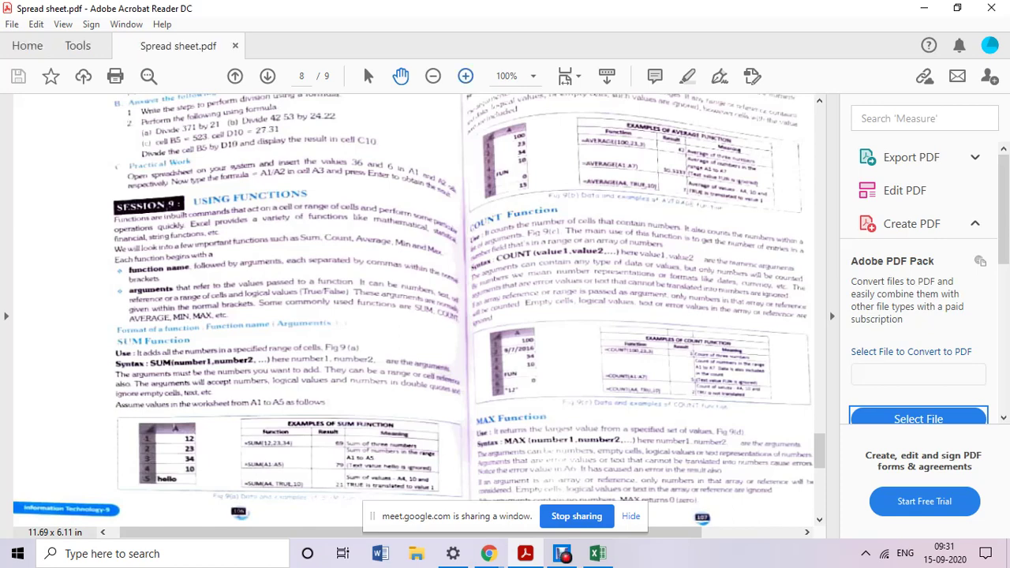
pyautogui.click(466, 76)
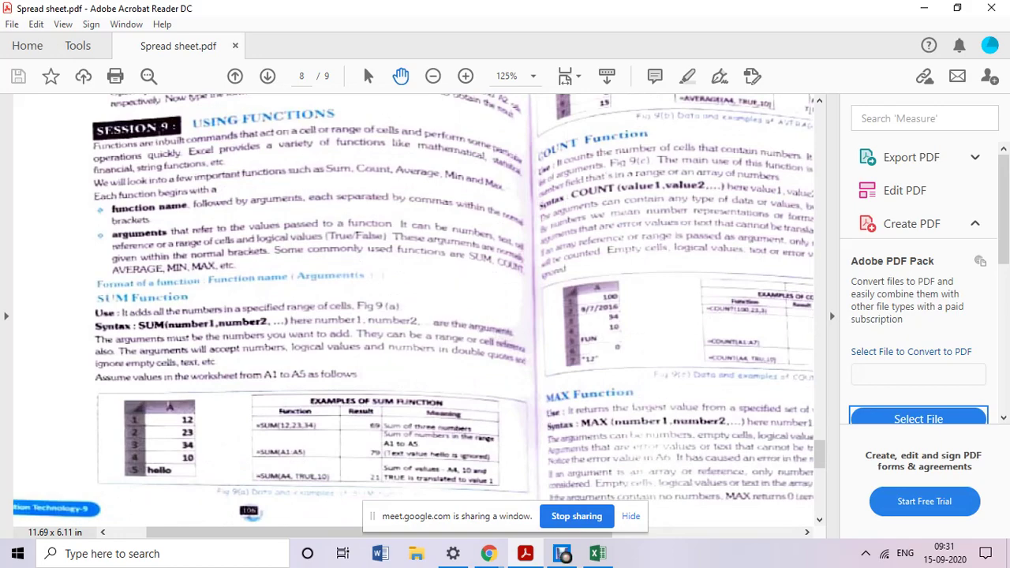
# Examine the Session 9 Using Functions text through the SUM Function syntax and worked examples on page 8, enlarged to 150%.
pyautogui.scroll(5, 458, 308)
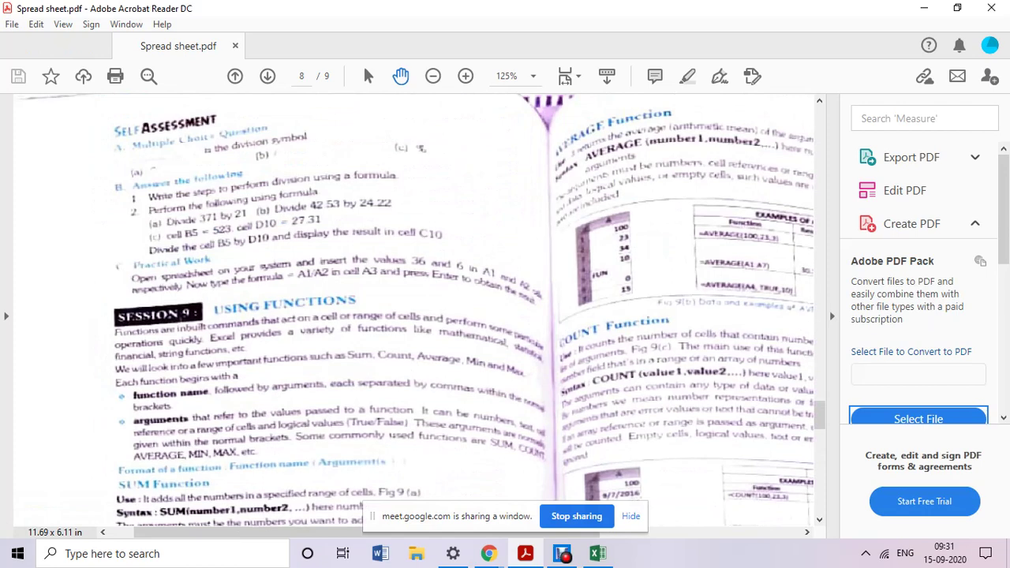
pyautogui.scroll(-4, 454, 316)
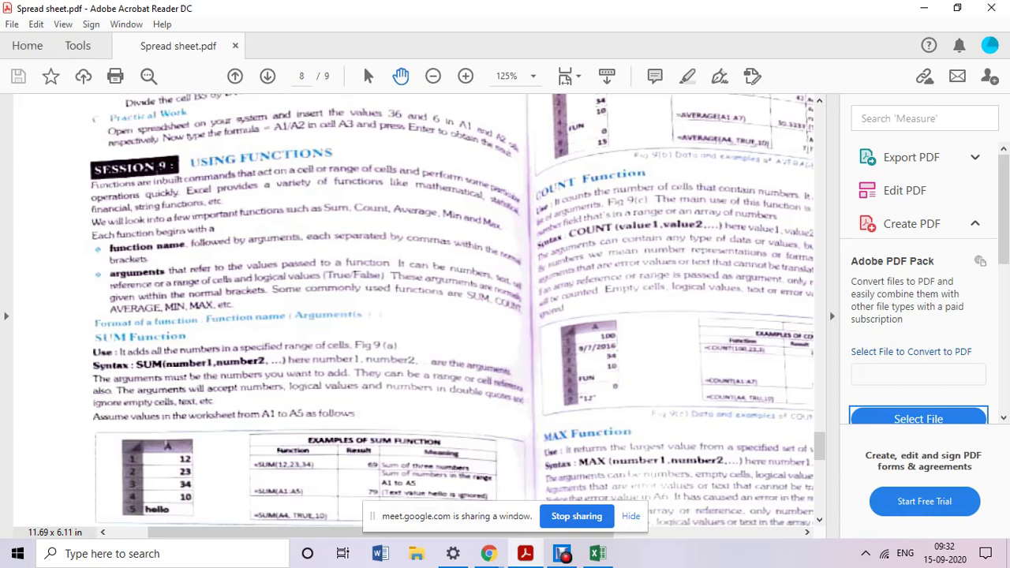
pyautogui.scroll(-2, 453, 307)
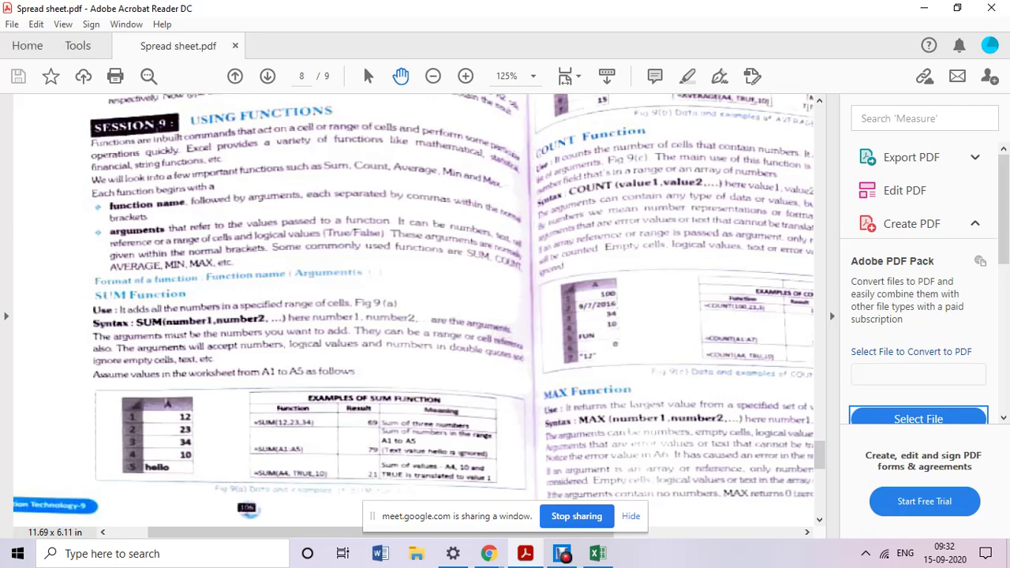
pyautogui.hscroll(1, 413, 310)
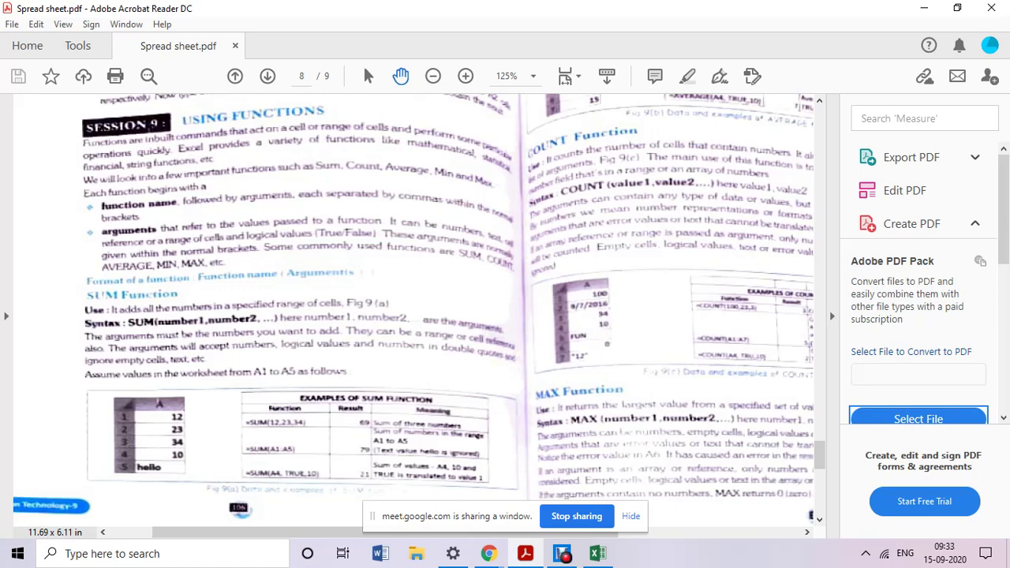
pyautogui.hotkey('ctrl', '=')
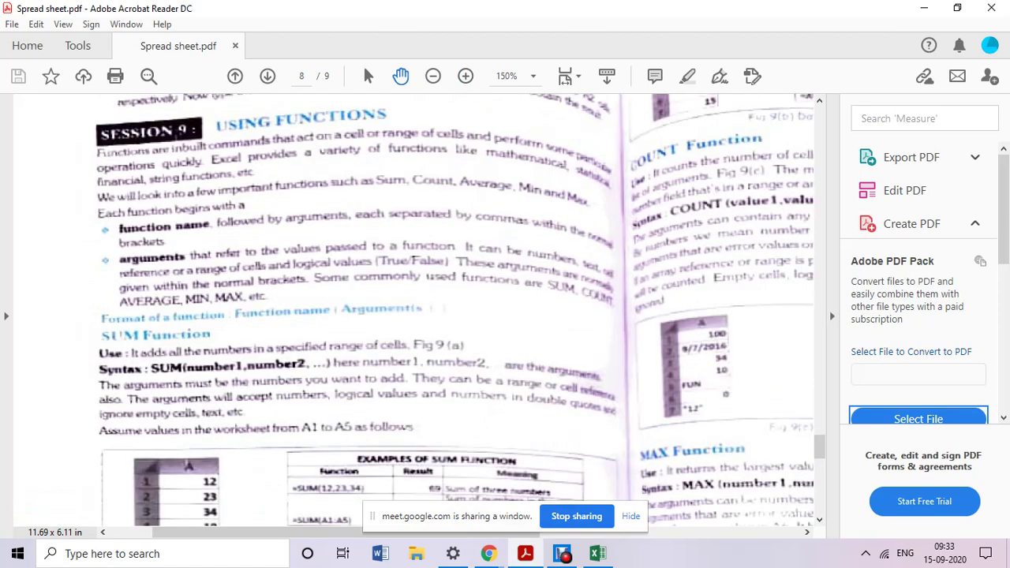
pyautogui.press('Down')
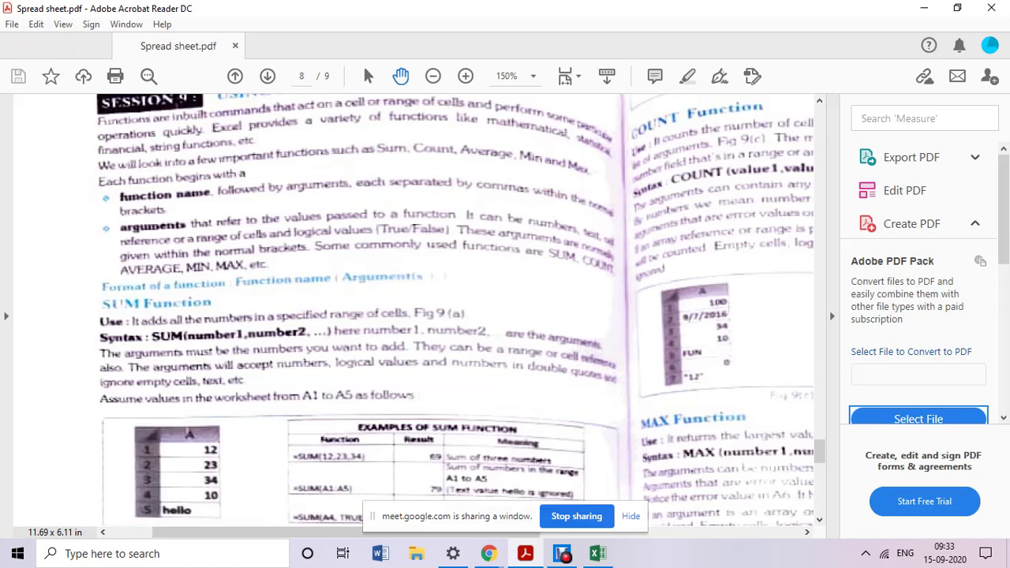
pyautogui.moveTo(426, 332); pyautogui.dragTo(405, 276)
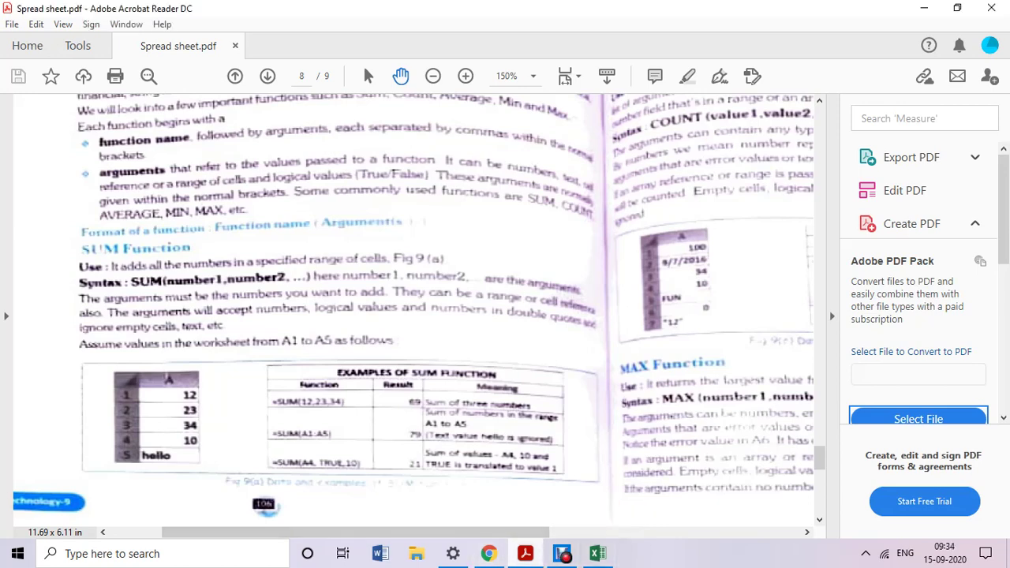
# Switch to Google Meet in Chrome and present the Class 9 DAILY IT ATTENDANCE workbook window to the meeting.
pyautogui.moveTo(489, 553)
pyautogui.click(490, 481)
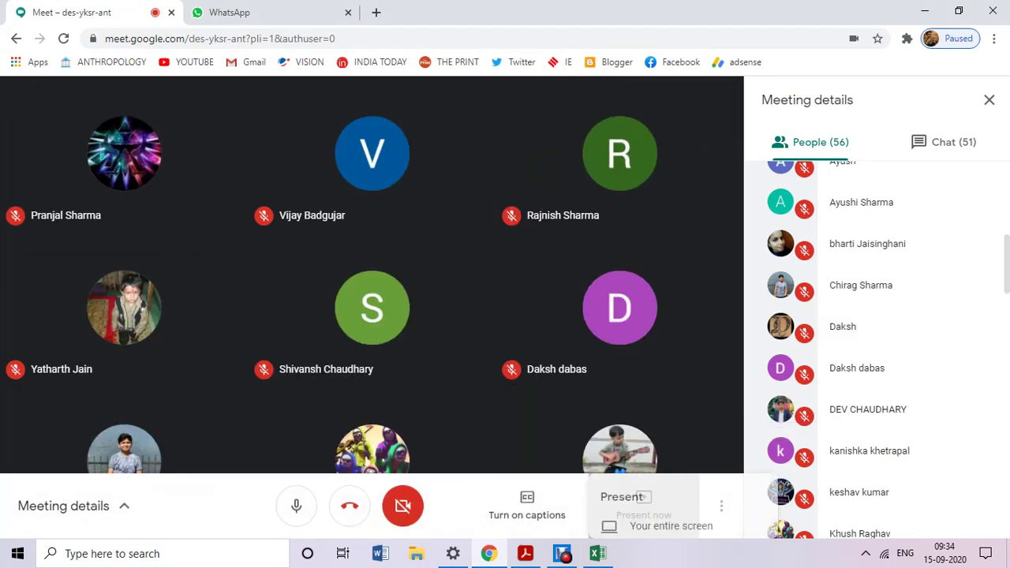
pyautogui.click(644, 505)
pyautogui.click(613, 405)
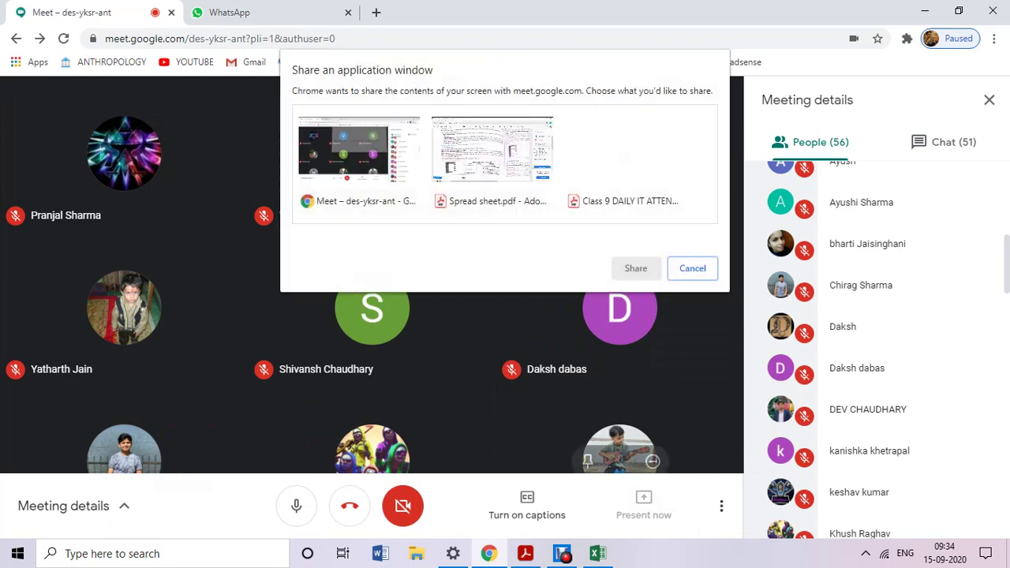
pyautogui.click(625, 164)
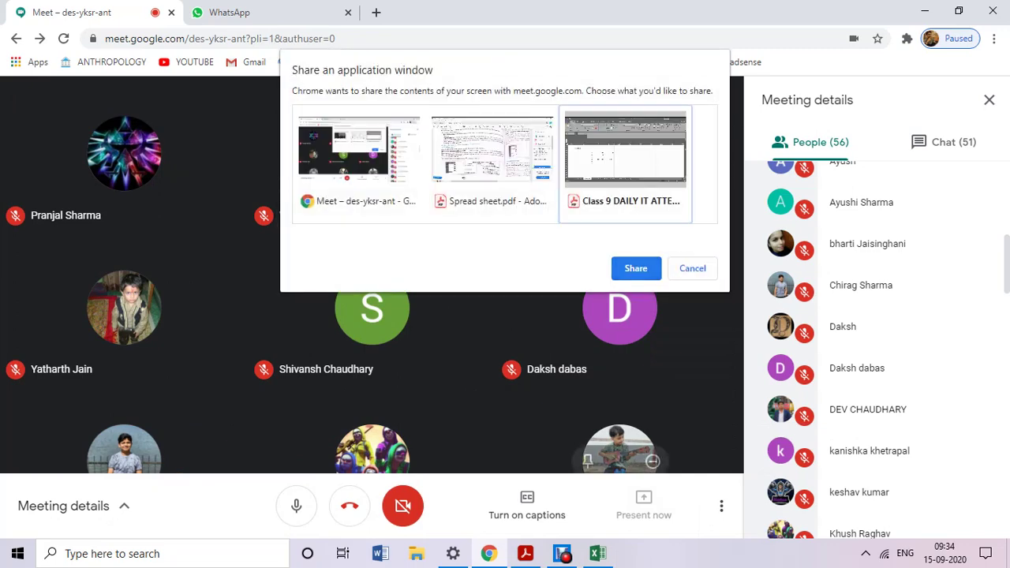
pyautogui.click(635, 269)
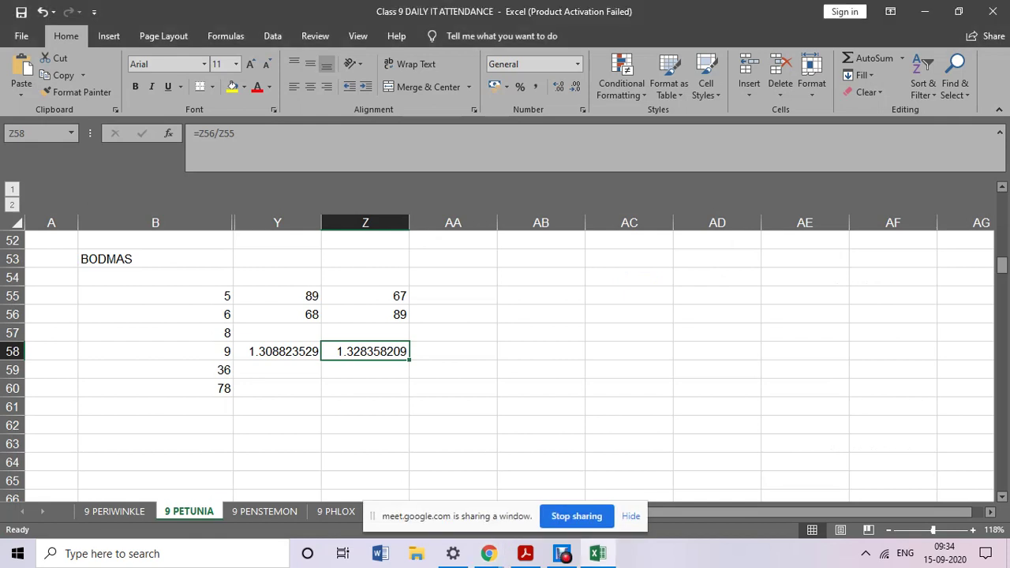
# Enter =SUM(B55:B60) in cell B61 below the column B numbers and reopen the cell to show its formula.
pyautogui.click(155, 296)
pyautogui.click(156, 314)
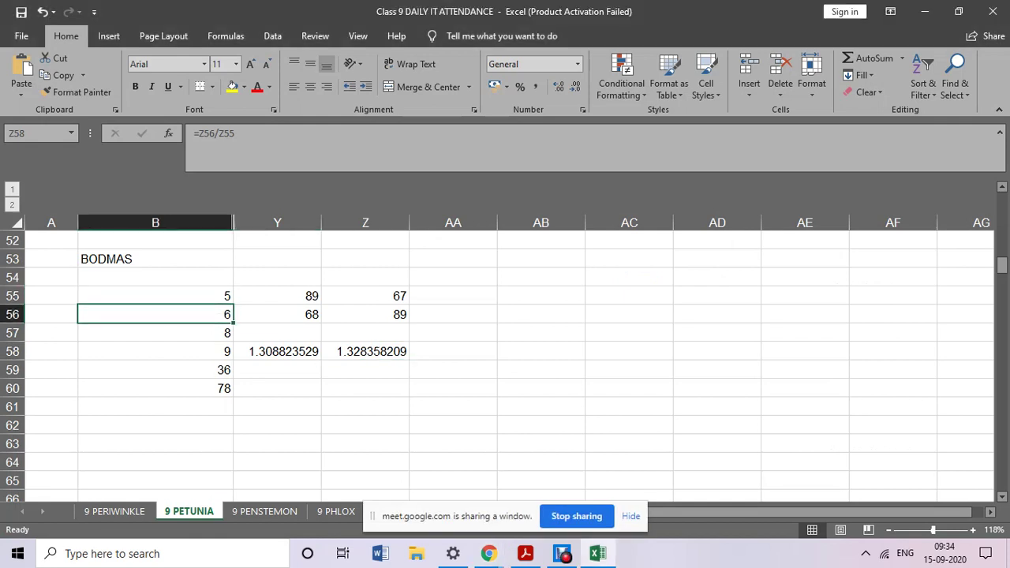
pyautogui.click(156, 333)
pyautogui.press('Down')
pyautogui.press('Down')
pyautogui.press('Down')
pyautogui.press('Down')
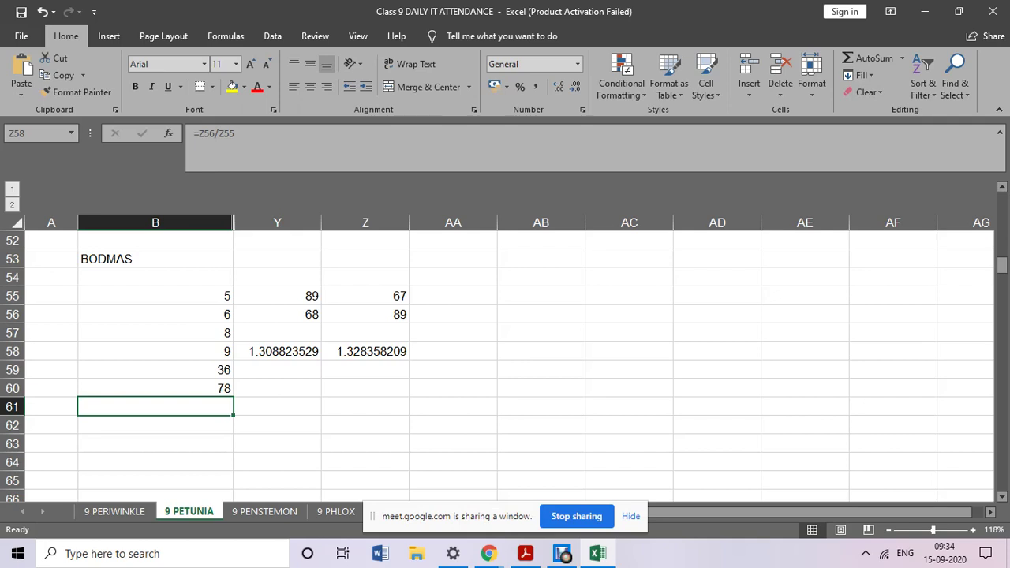
pyautogui.write('=')
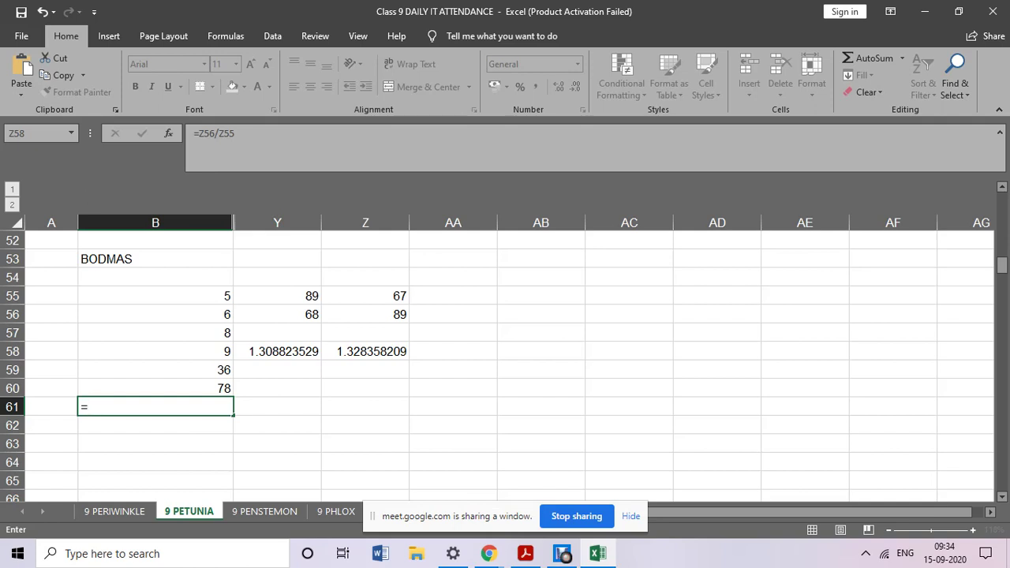
pyautogui.write('S')
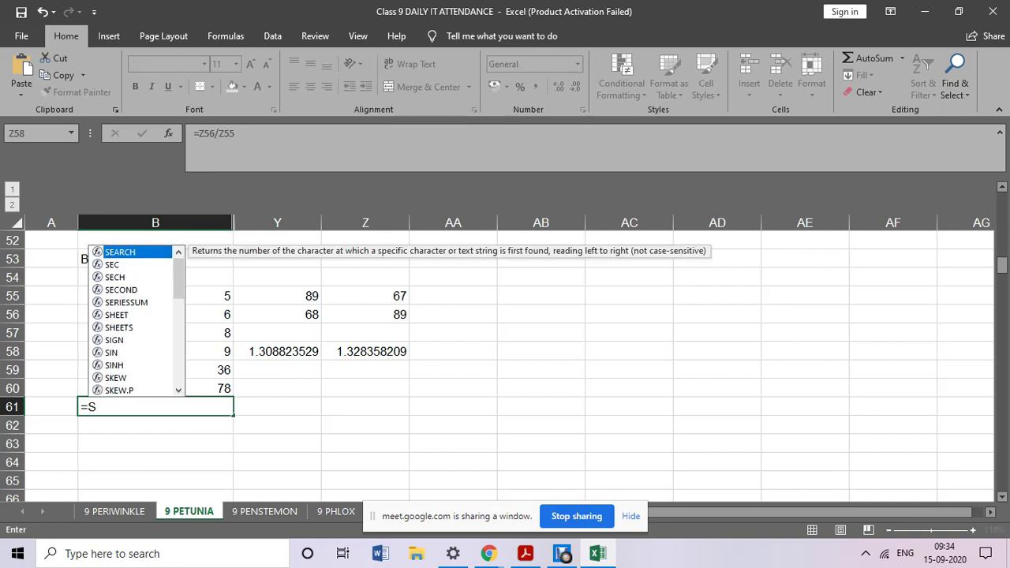
pyautogui.write('UM')
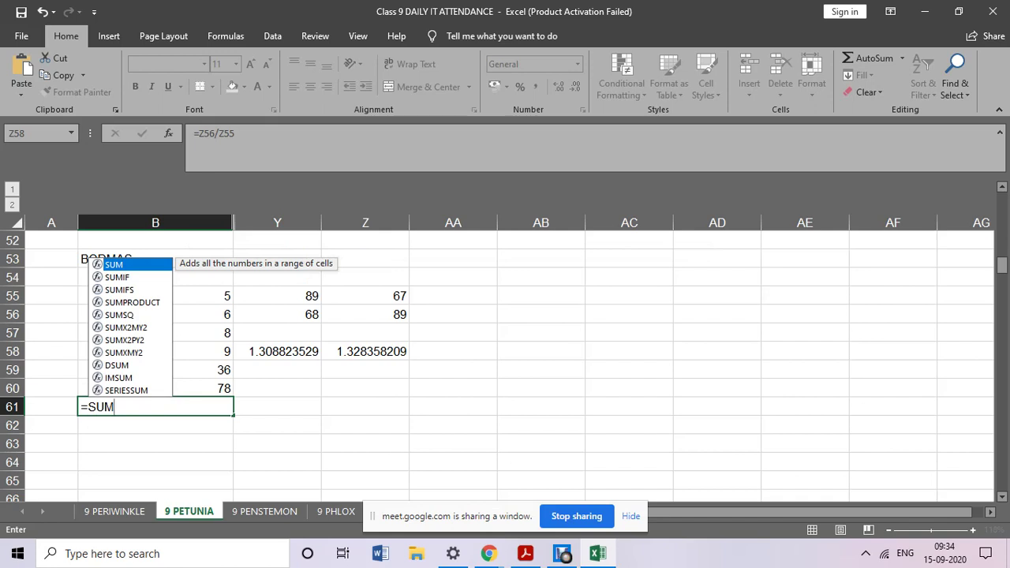
pyautogui.write('(')
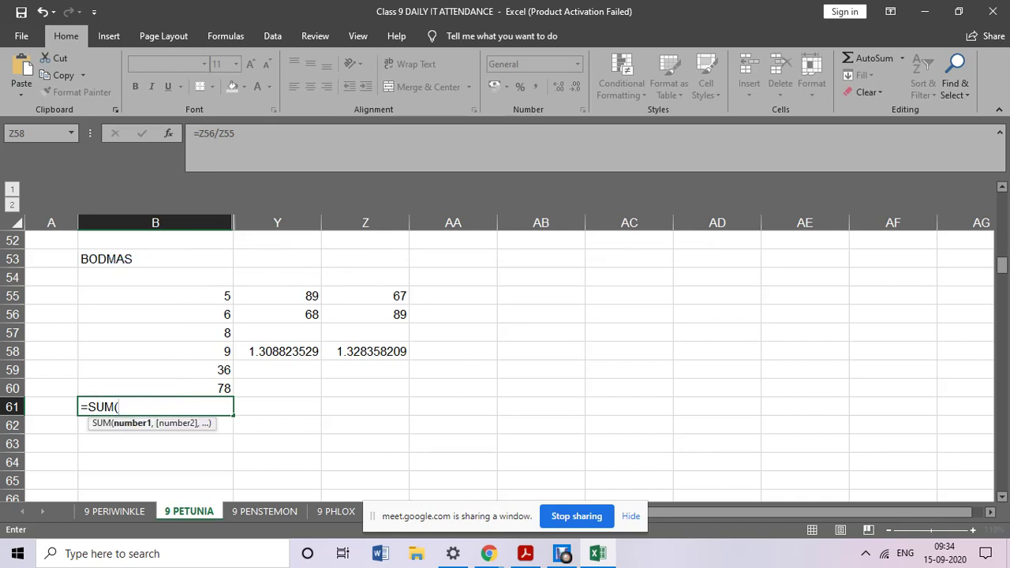
pyautogui.write('B55')
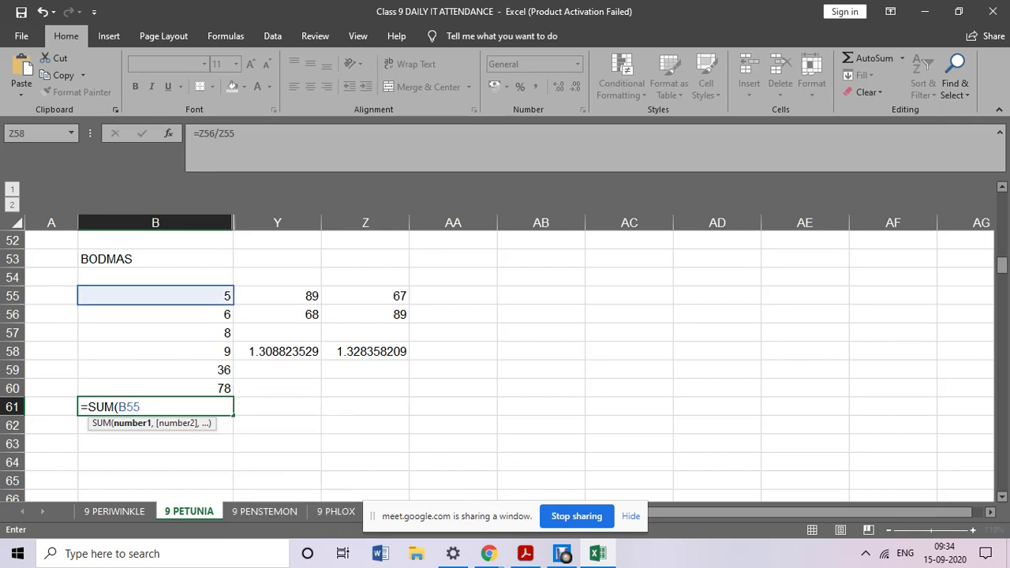
pyautogui.write(':B')
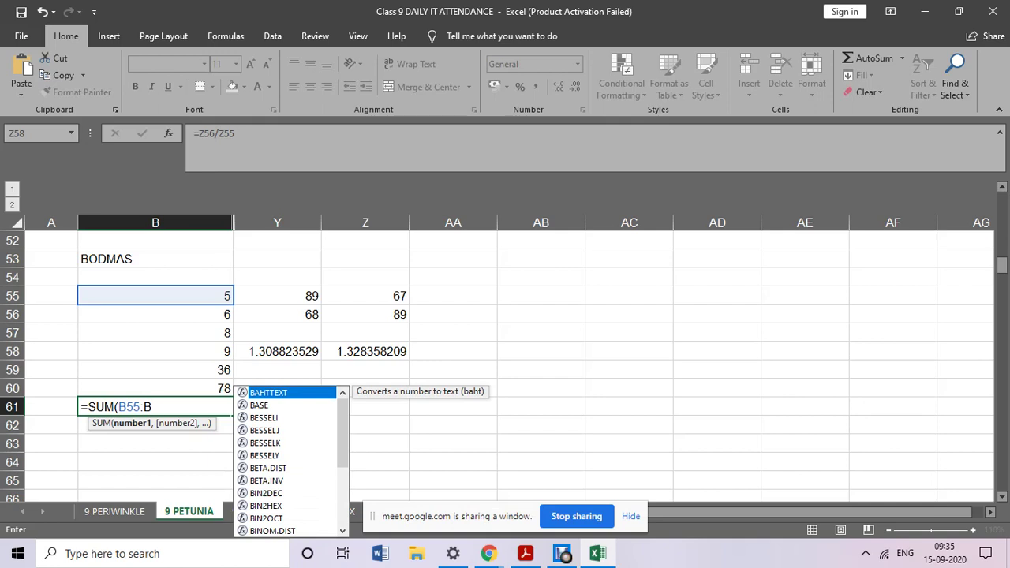
pyautogui.write('60')
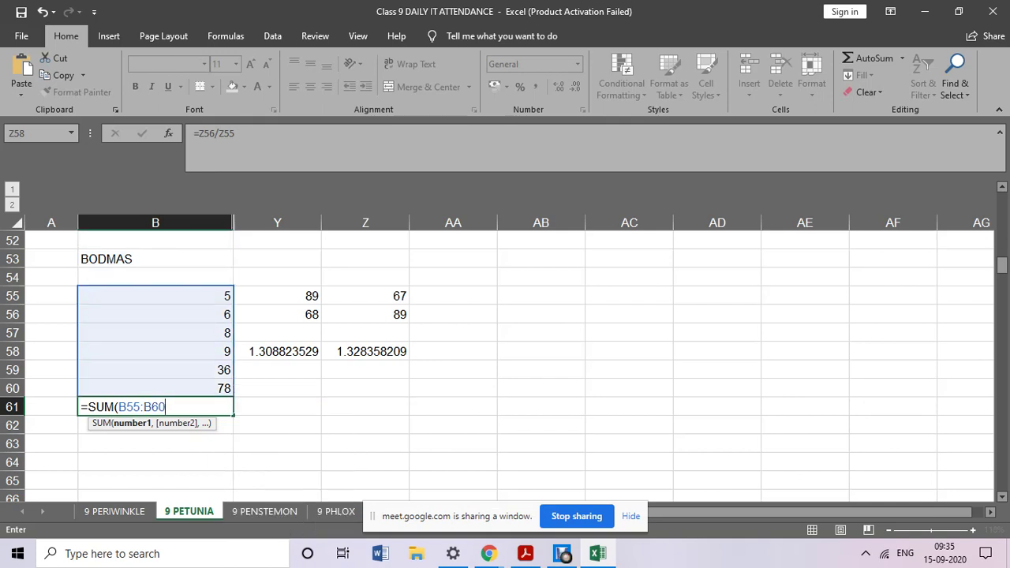
pyautogui.write(')')
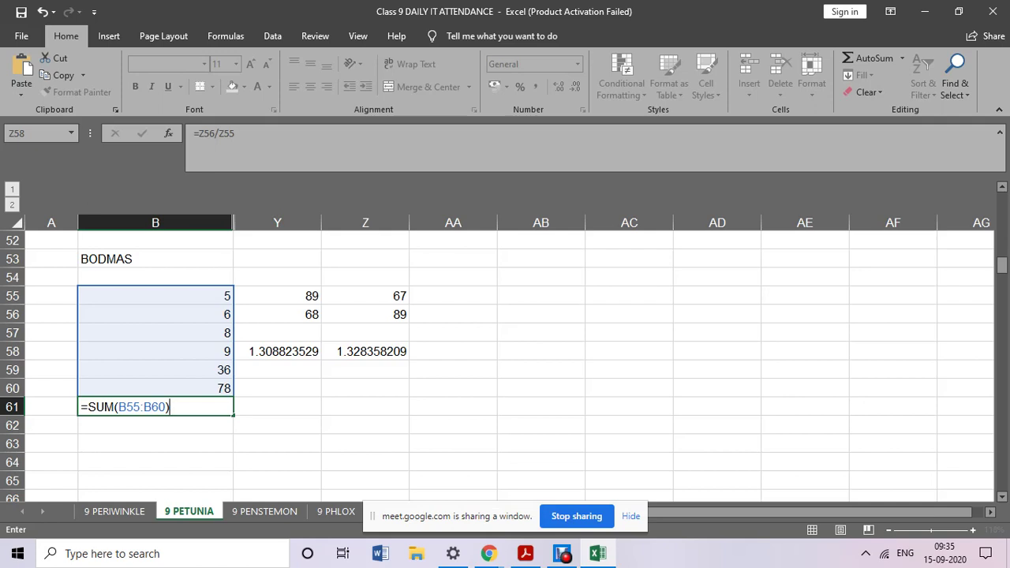
pyautogui.press('Return')
pyautogui.press('Return')
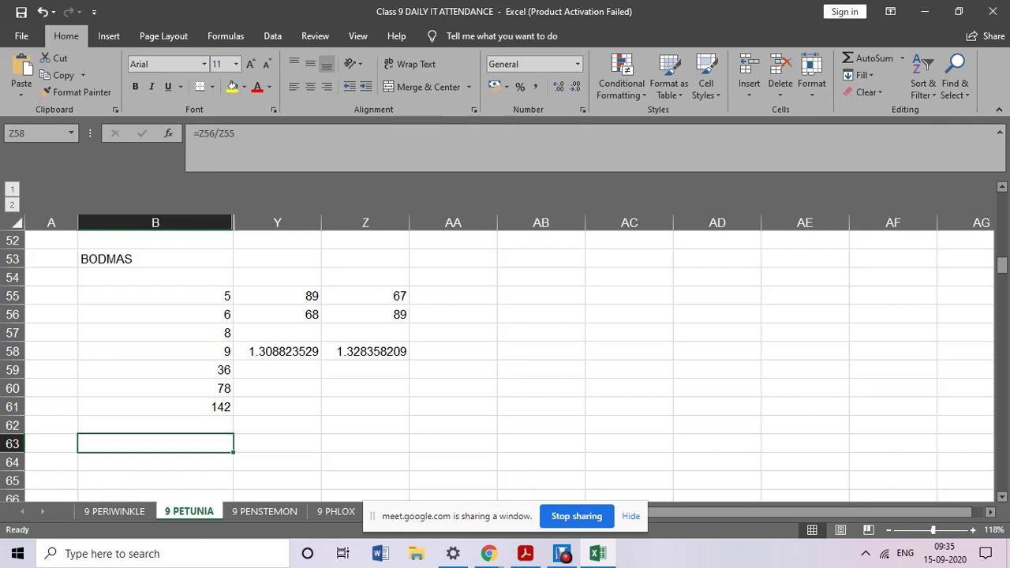
pyautogui.click(155, 407)
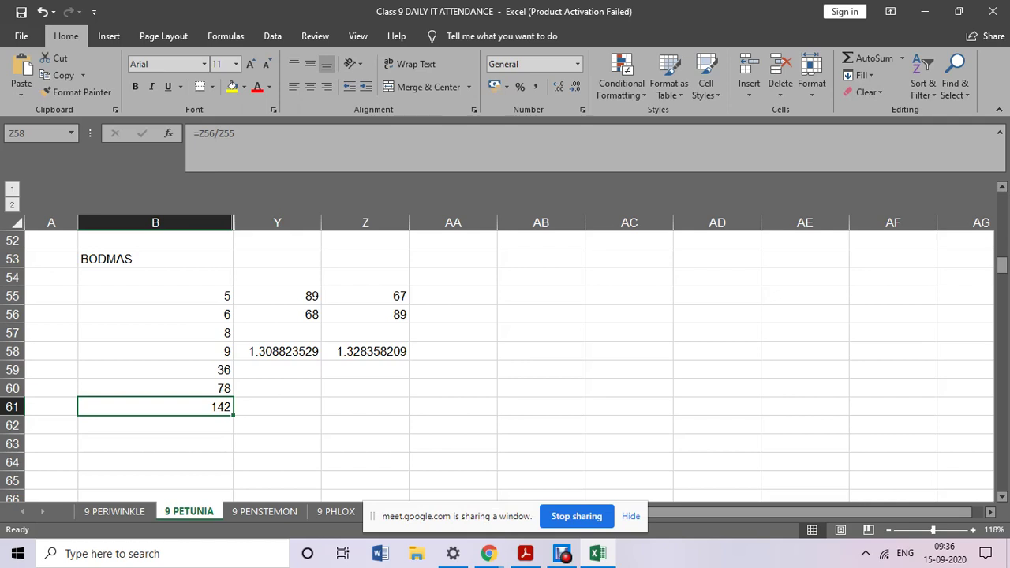
pyautogui.hotkey('alt', '=')
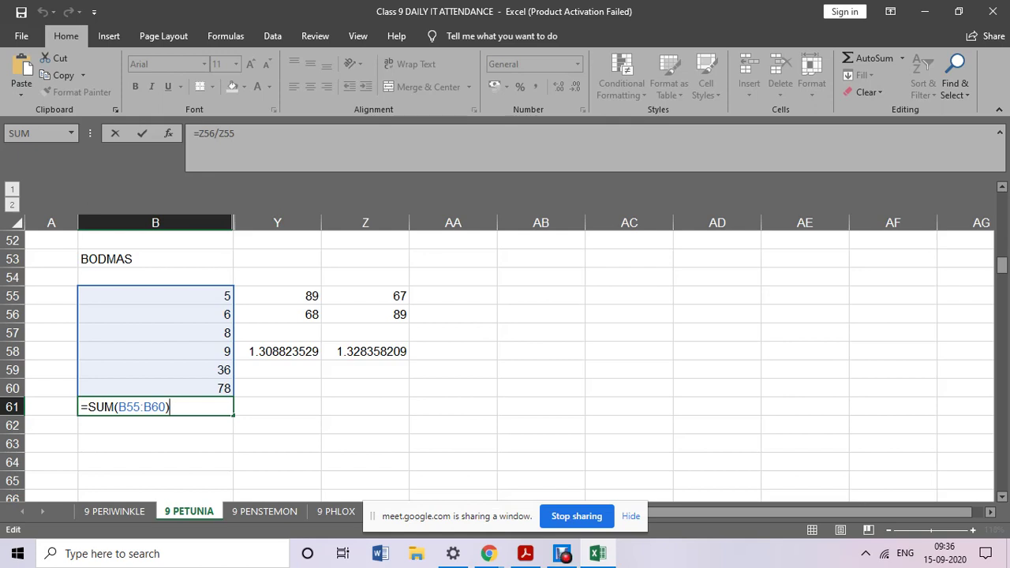
# Highlight the cell ranges Y55:Y62, Y55:AA62 and B55:Z55 in turn as examples of ranges across columns and rows.
pyautogui.moveTo(277, 296); pyautogui.dragTo(277, 426)
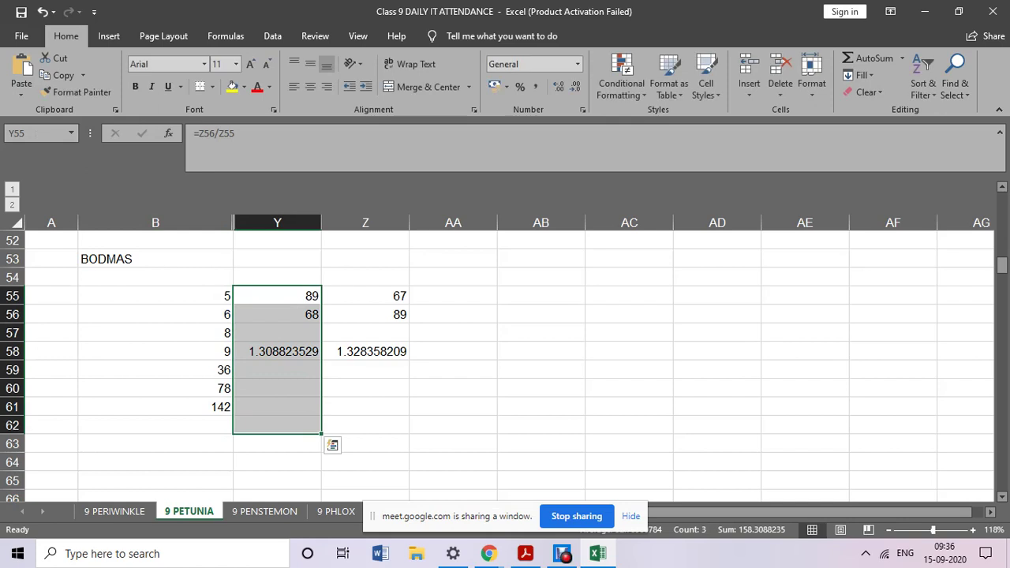
pyautogui.click(541, 369)
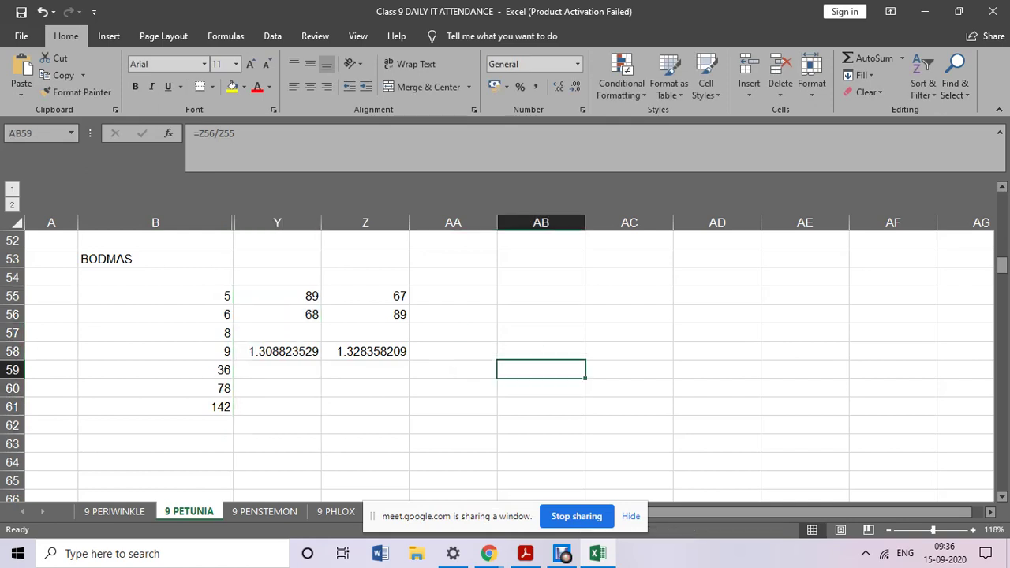
pyautogui.moveTo(277, 296); pyautogui.dragTo(453, 425)
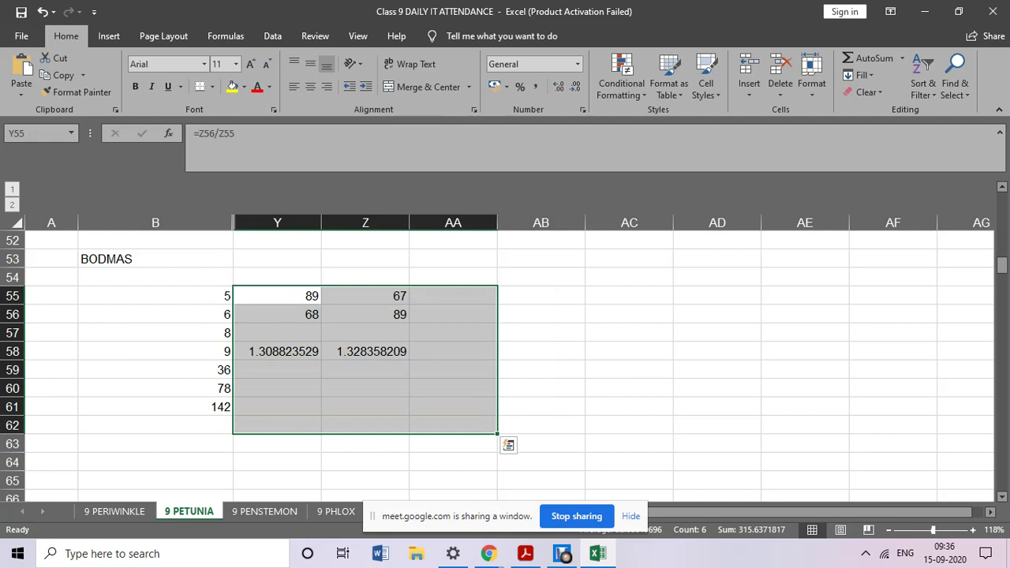
pyautogui.click(629, 426)
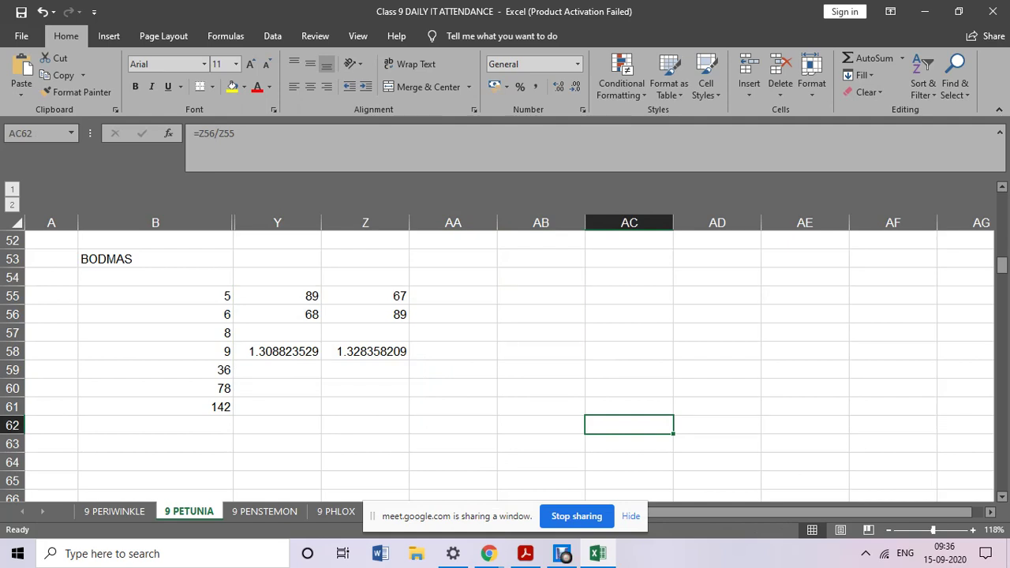
pyautogui.moveTo(156, 296); pyautogui.dragTo(155, 333)
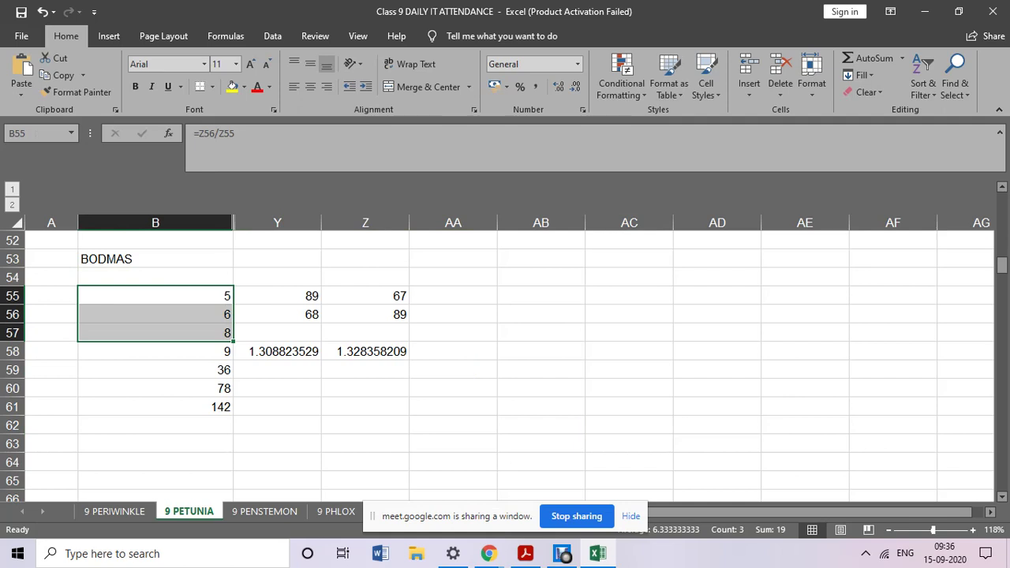
pyautogui.hotkey('shift', 'Right')
pyautogui.hotkey('shift', 'Right')
pyautogui.hotkey('shift', 'Up')
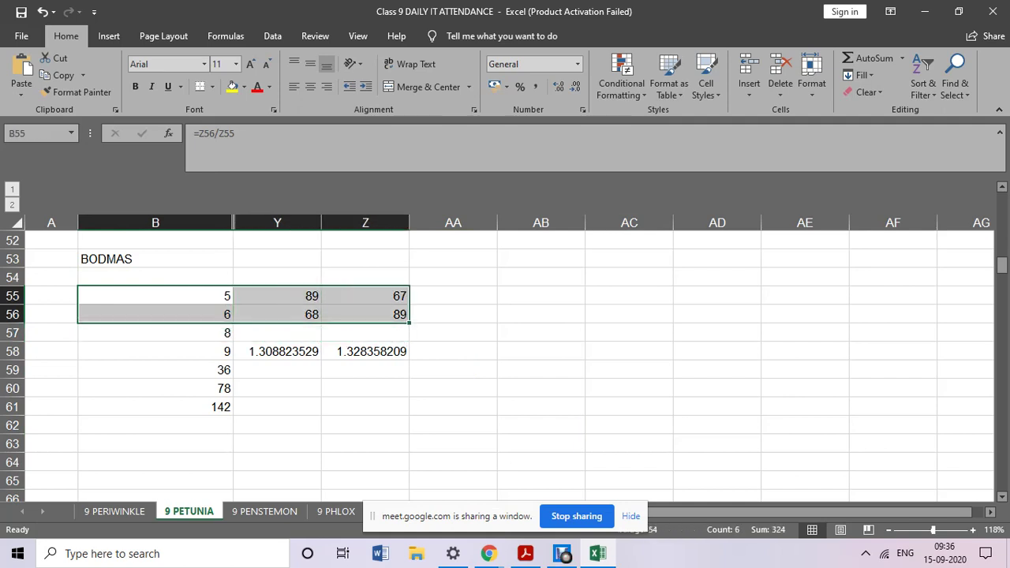
pyautogui.hotkey('shift', 'Up')
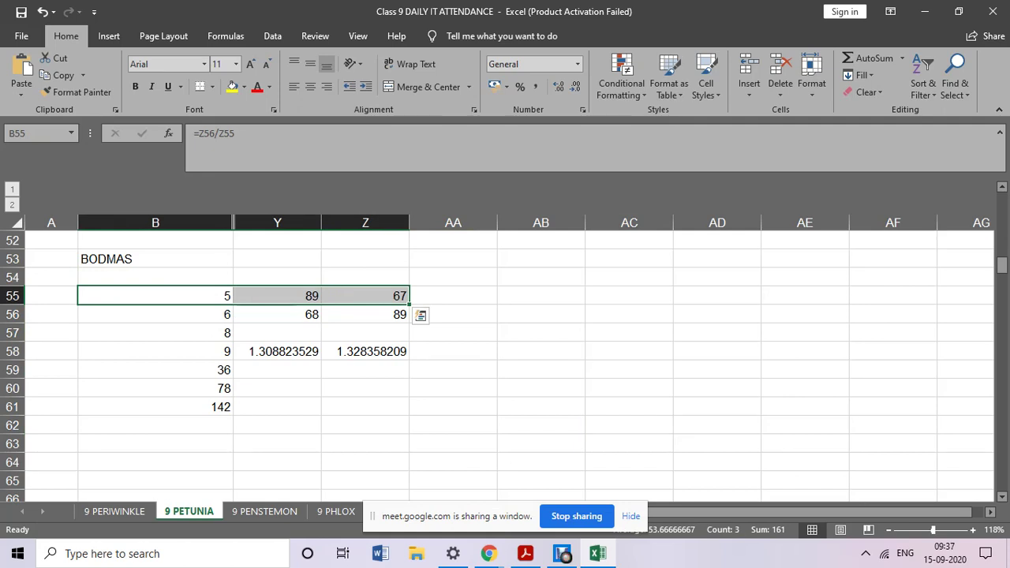
# Enter =SUM(B55:Z55) in cell AA55 to add the numbers across row 55.
pyautogui.click(453, 296)
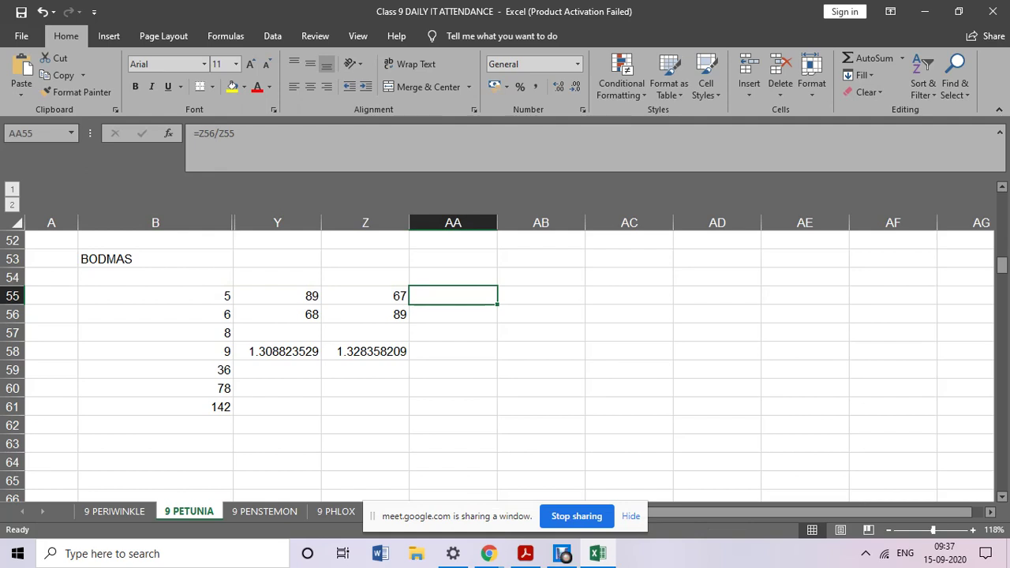
pyautogui.write('=')
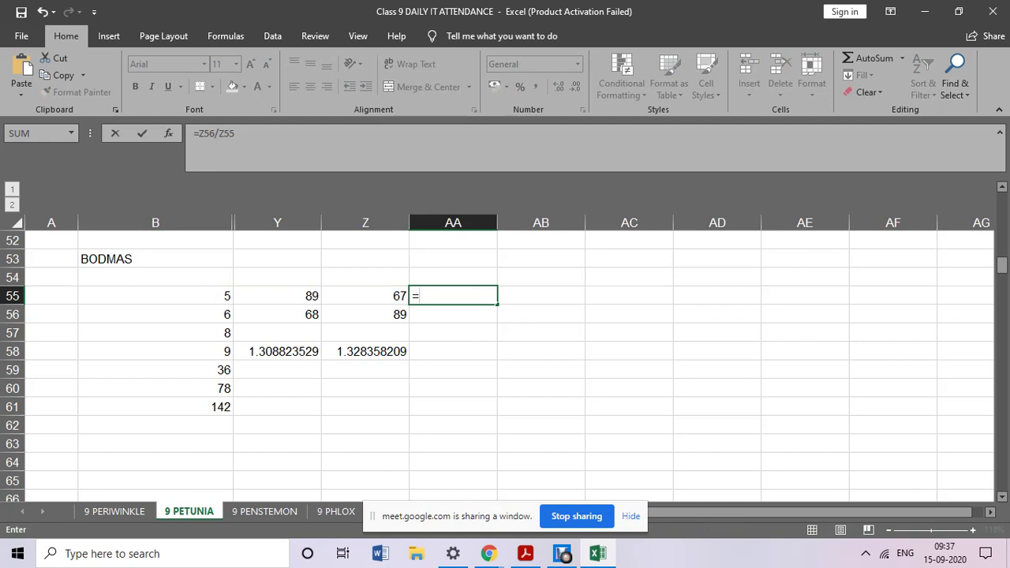
pyautogui.write('SUM')
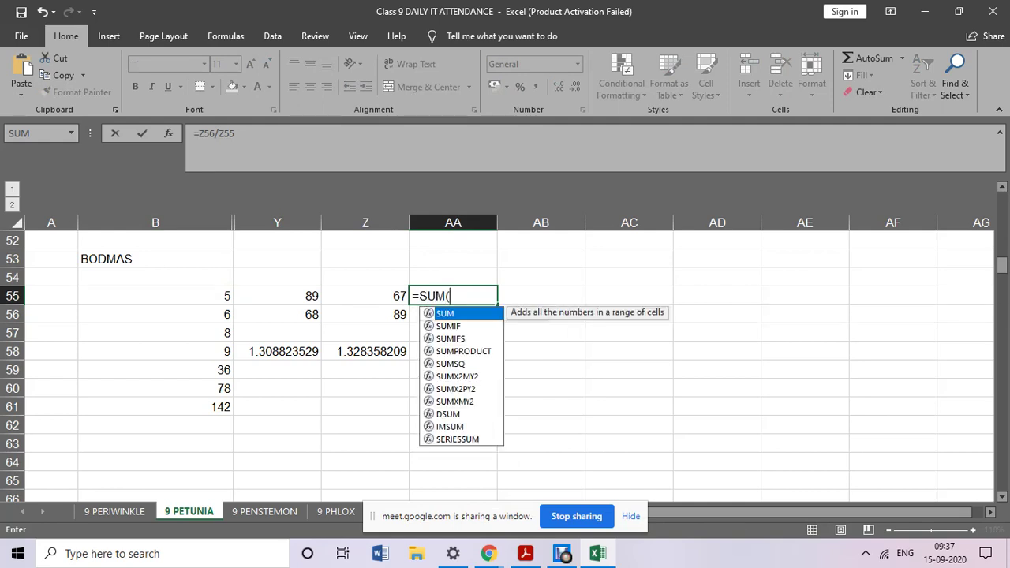
pyautogui.write('(')
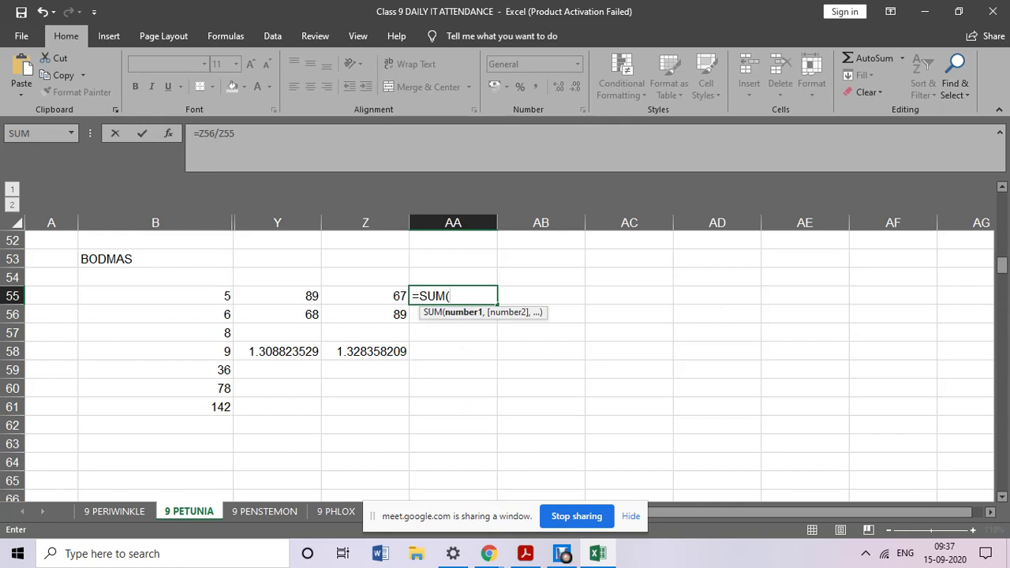
pyautogui.write('B')
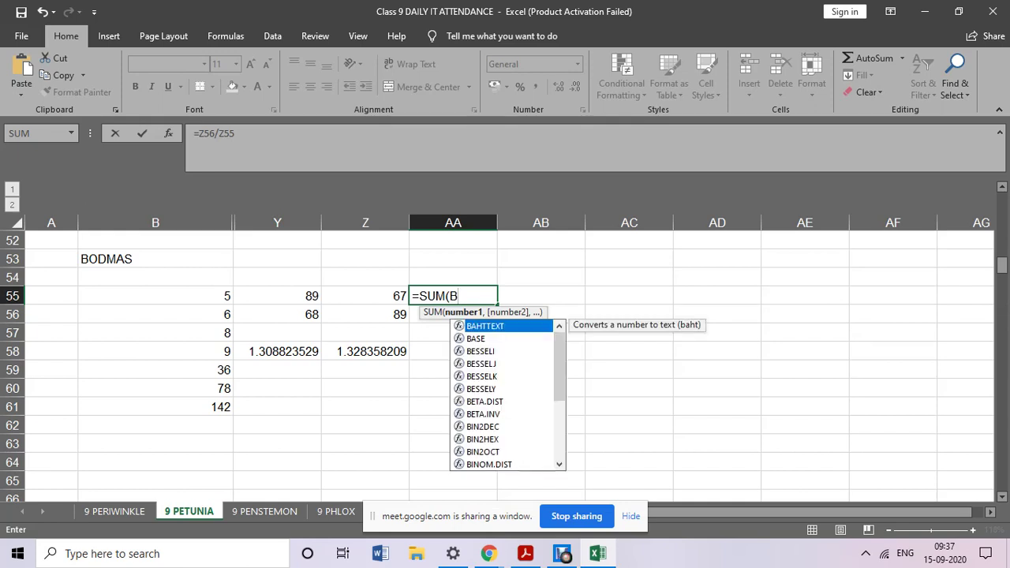
pyautogui.write('5')
pyautogui.press('BackSpace')
pyautogui.write('55')
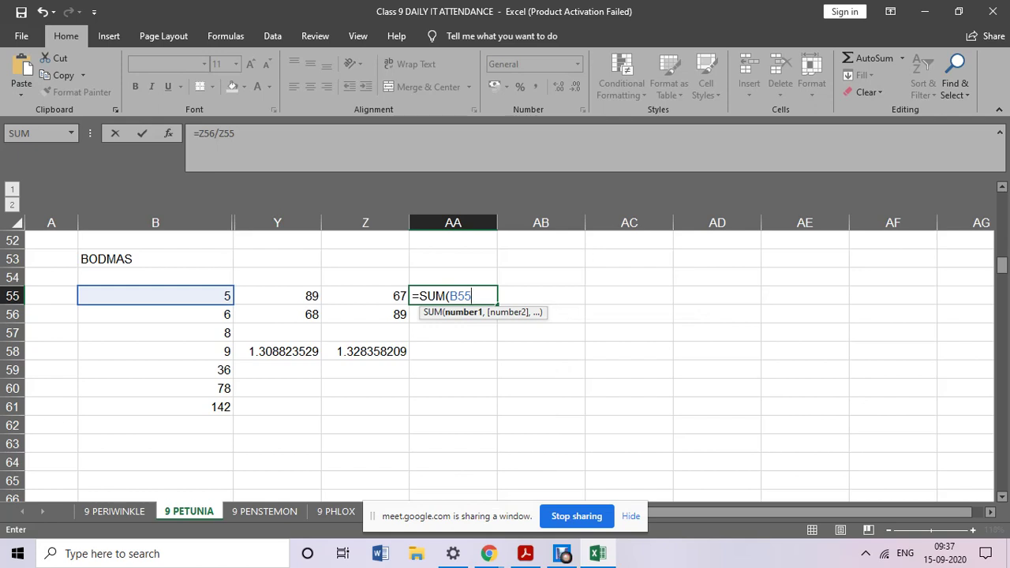
pyautogui.write(':')
pyautogui.write('Z')
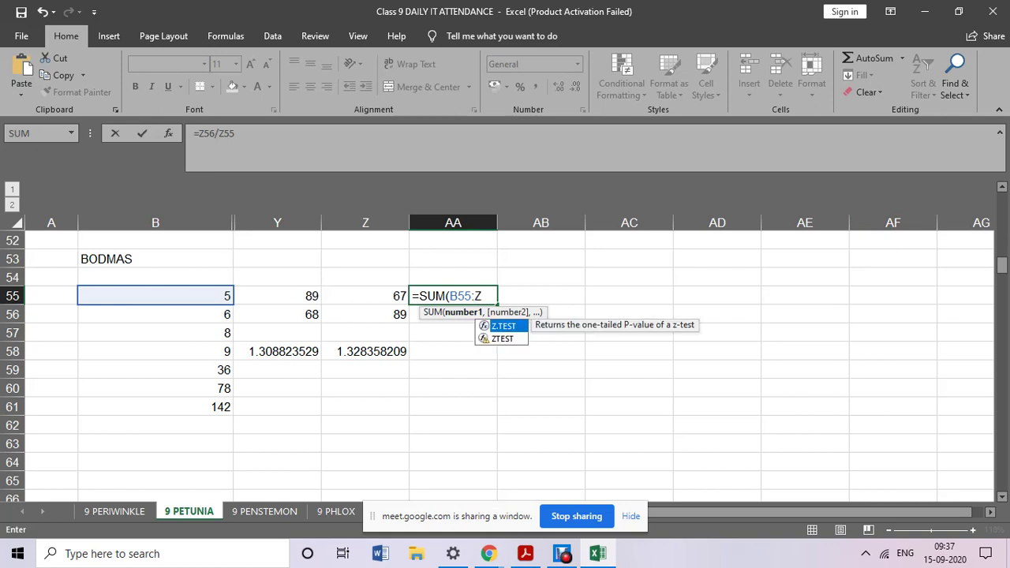
pyautogui.write('55')
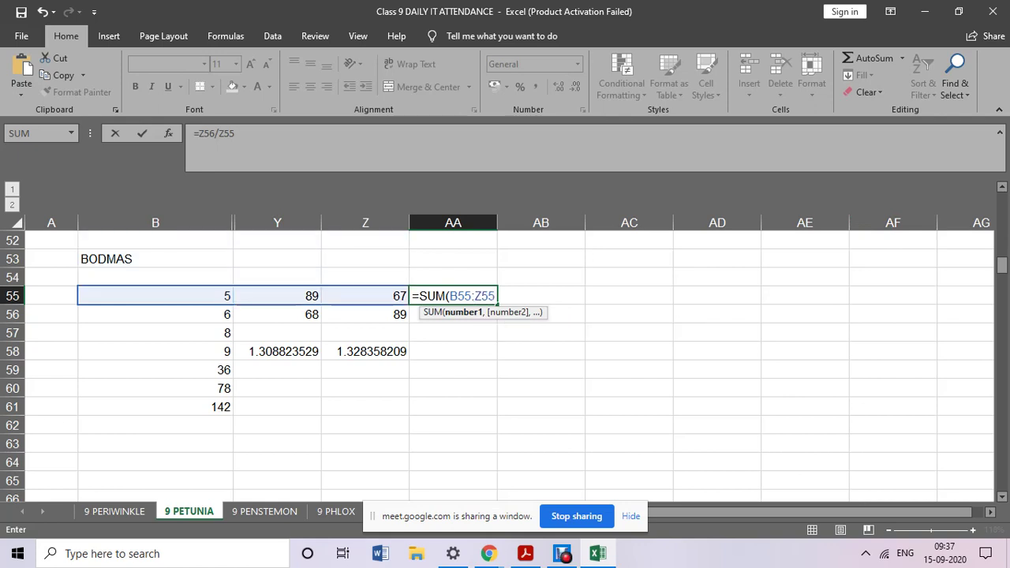
pyautogui.write(')')
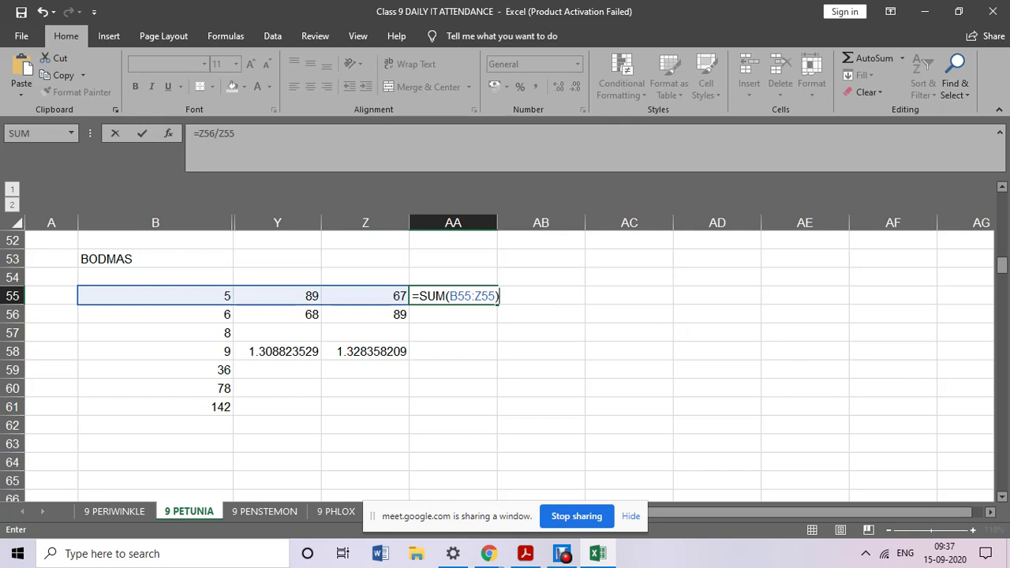
pyautogui.moveTo(553, 296); pyautogui.dragTo(615, 296)
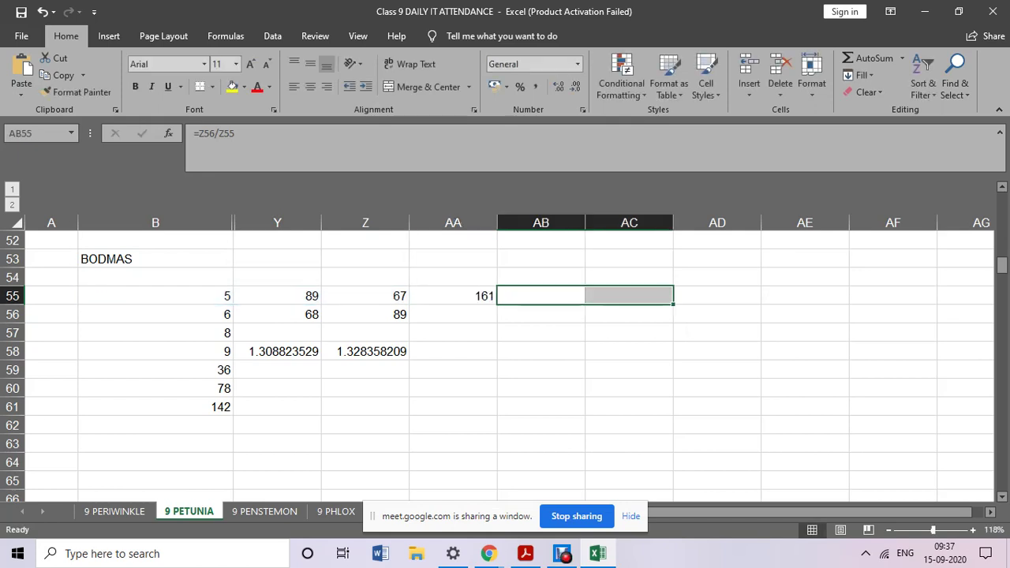
# Highlight B55:Z55, the blocks B55:Z61 and B54:Z61, and B55:Z55 again to illustrate ranges, ending on the total in AA55.
pyautogui.moveTo(190, 295); pyautogui.dragTo(365, 296)
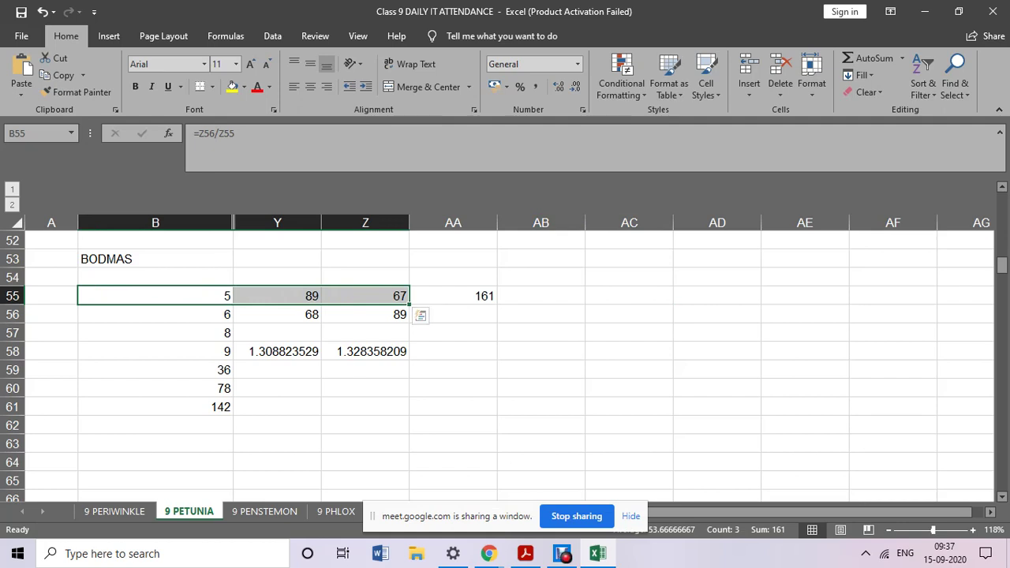
pyautogui.click(540, 407)
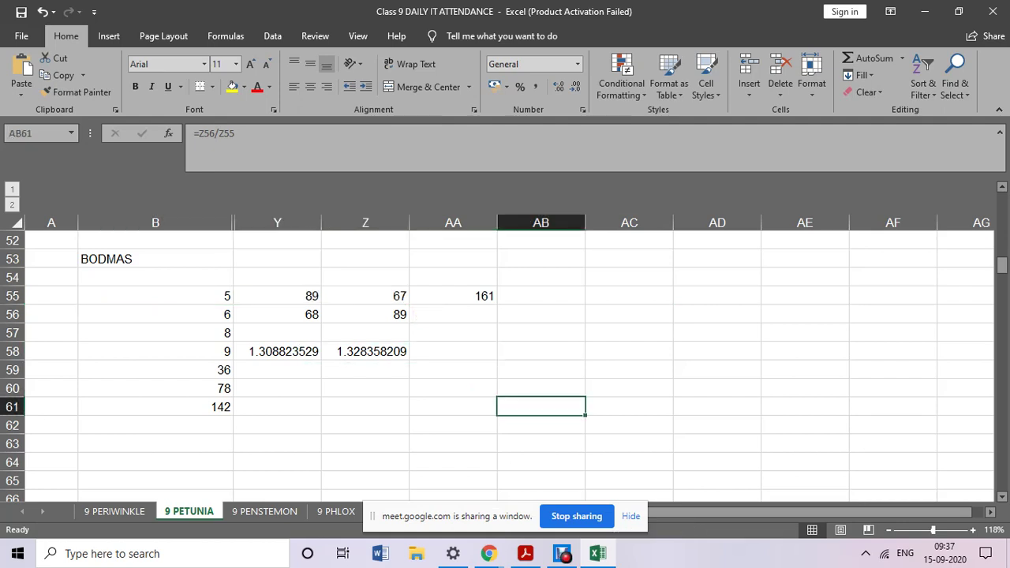
pyautogui.moveTo(197, 295); pyautogui.dragTo(379, 409)
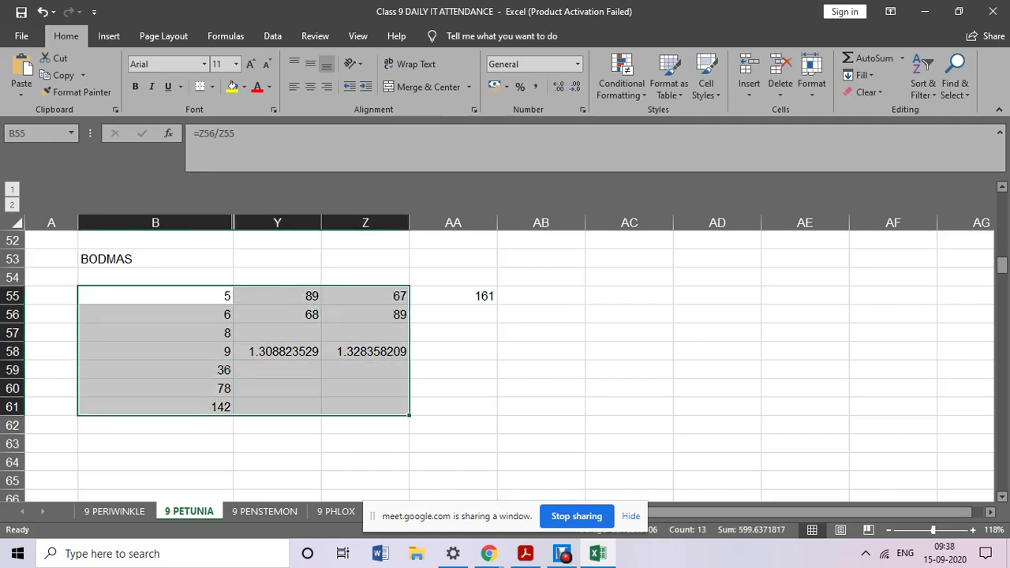
pyautogui.click(629, 443)
pyautogui.moveTo(197, 296); pyautogui.dragTo(197, 427)
pyautogui.click(278, 351)
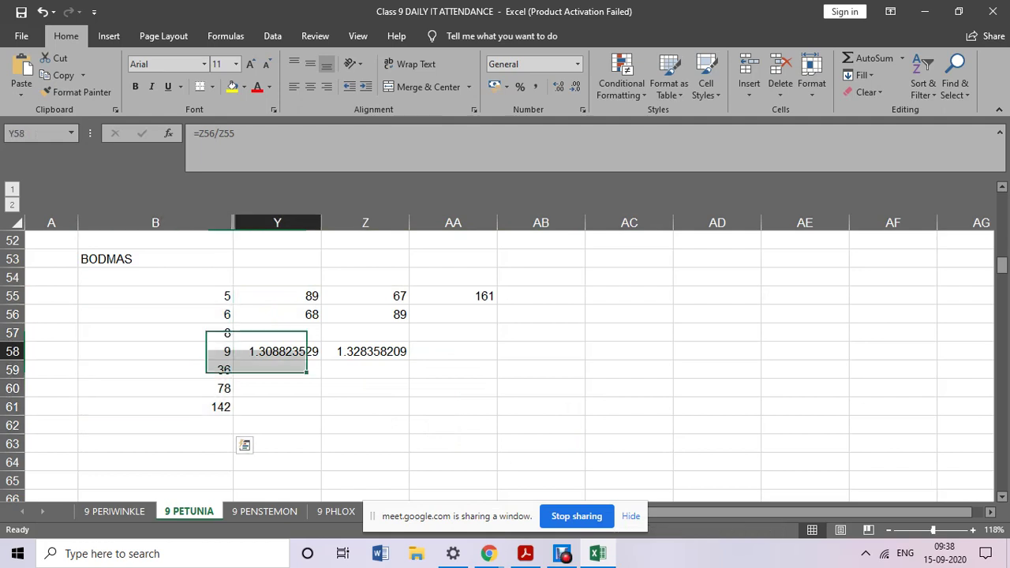
pyautogui.moveTo(197, 314); pyautogui.dragTo(453, 314)
pyautogui.click(540, 426)
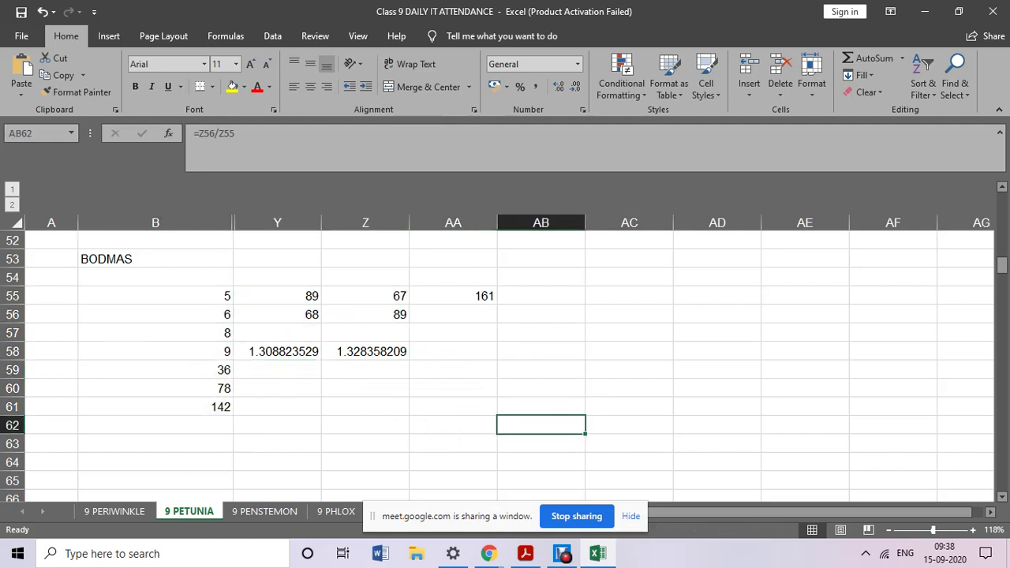
pyautogui.moveTo(198, 278); pyautogui.dragTo(379, 407)
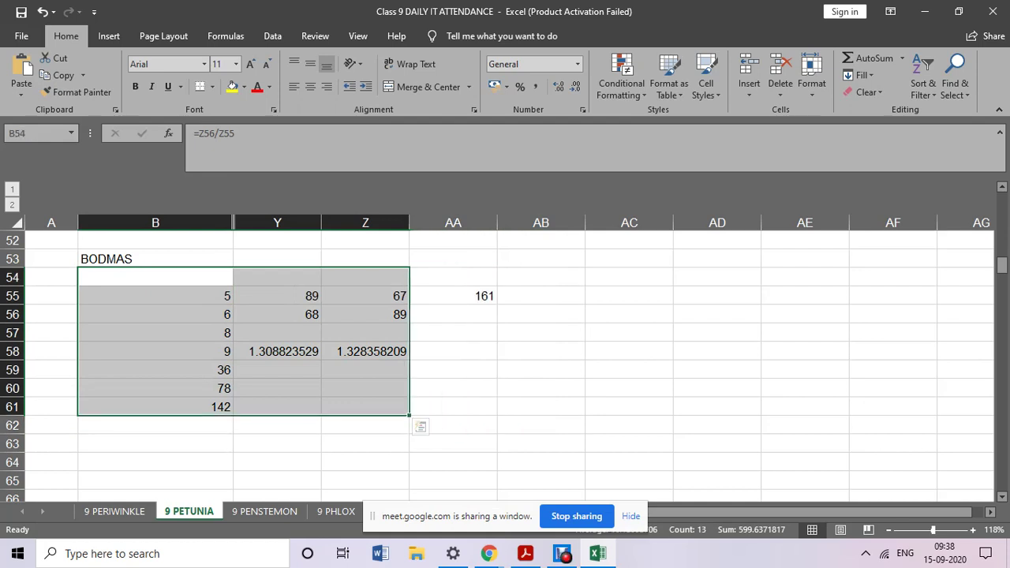
pyautogui.click(540, 407)
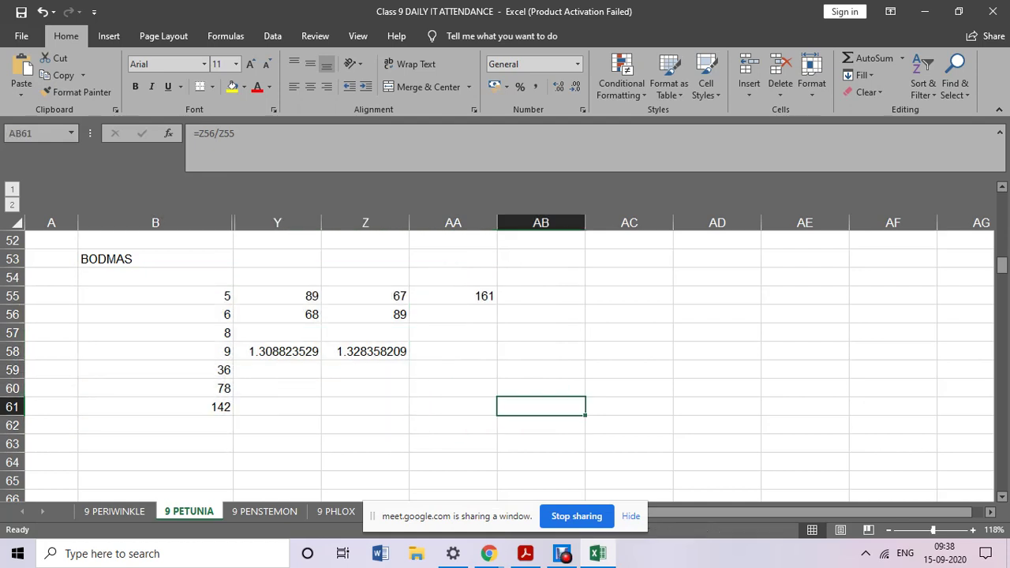
pyautogui.moveTo(156, 296); pyautogui.dragTo(365, 296)
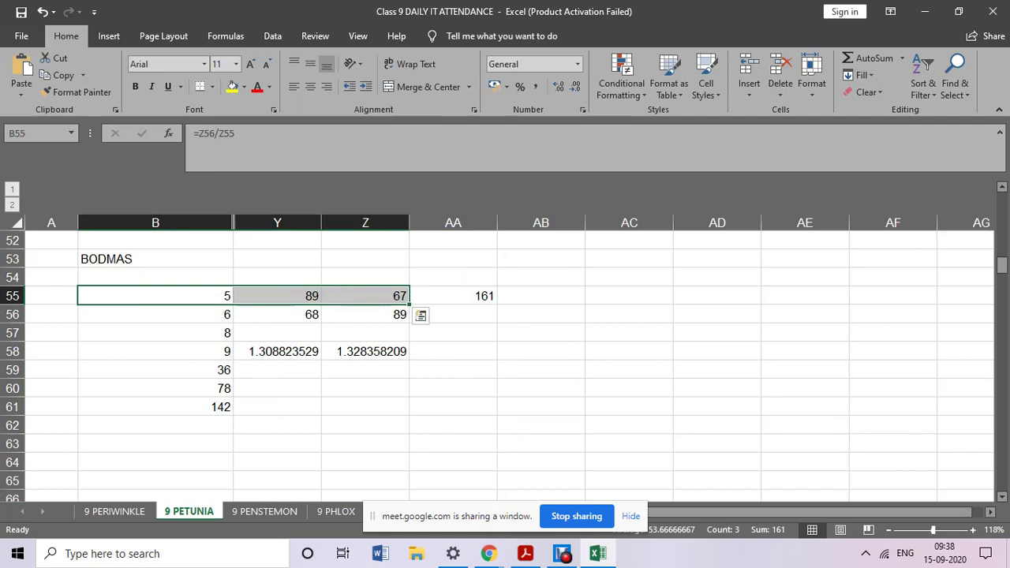
pyautogui.click(453, 296)
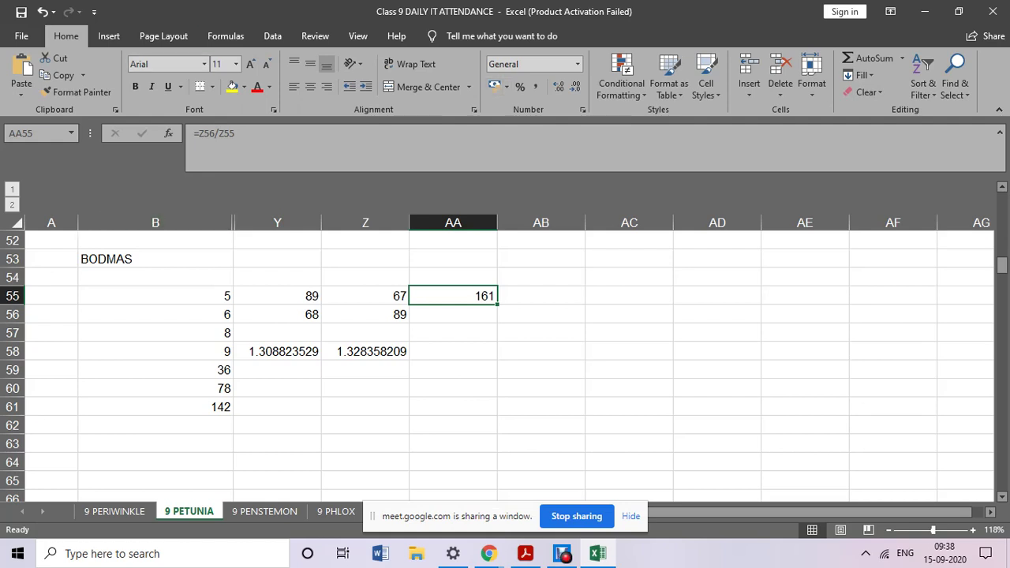
# Highlight the column B numbers and enter =MAX(B55:B61) in cell B63 to find their largest value.
pyautogui.click(156, 296)
pyautogui.moveTo(155, 296); pyautogui.dragTo(155, 406)
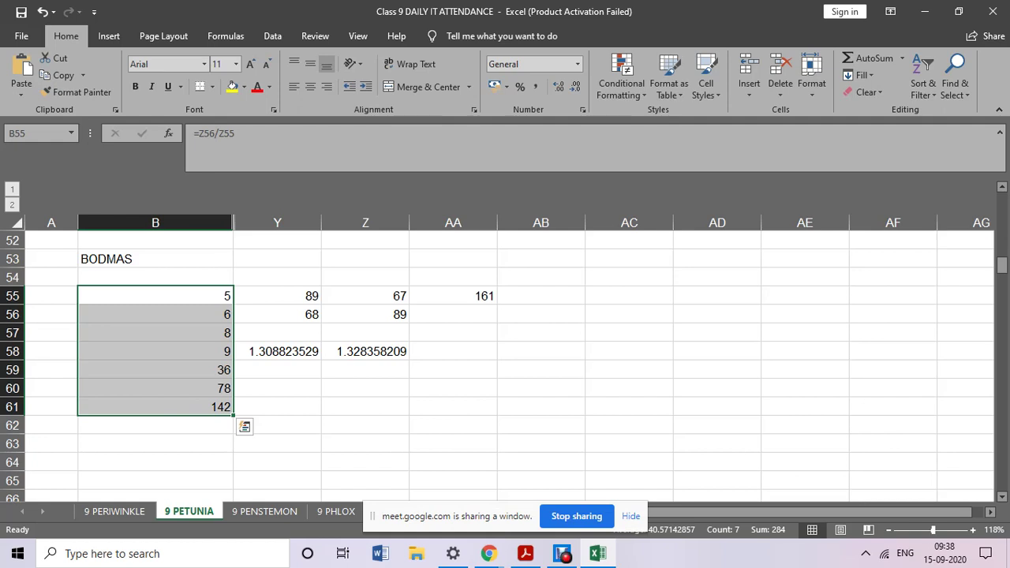
pyautogui.click(156, 444)
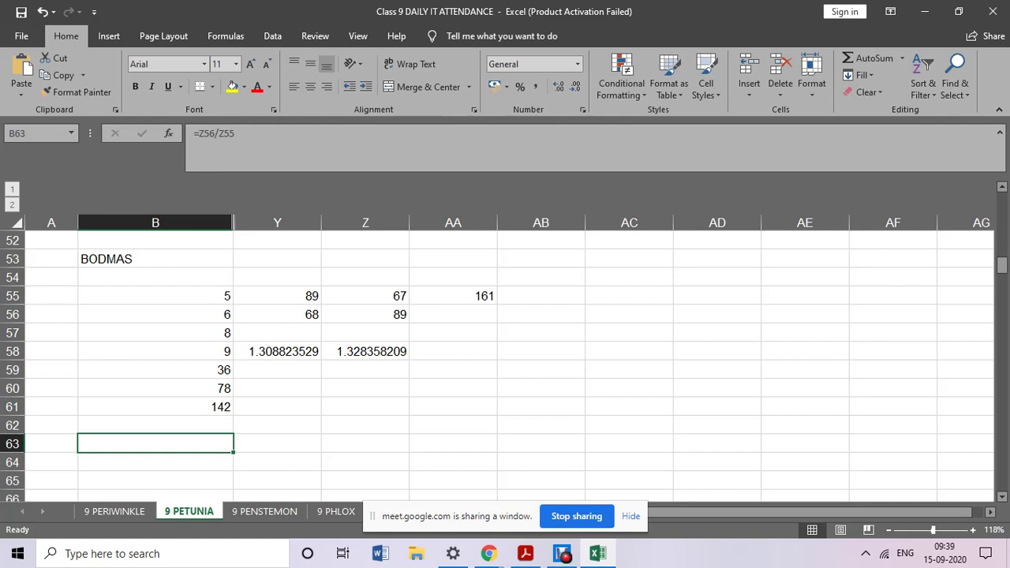
pyautogui.write('=')
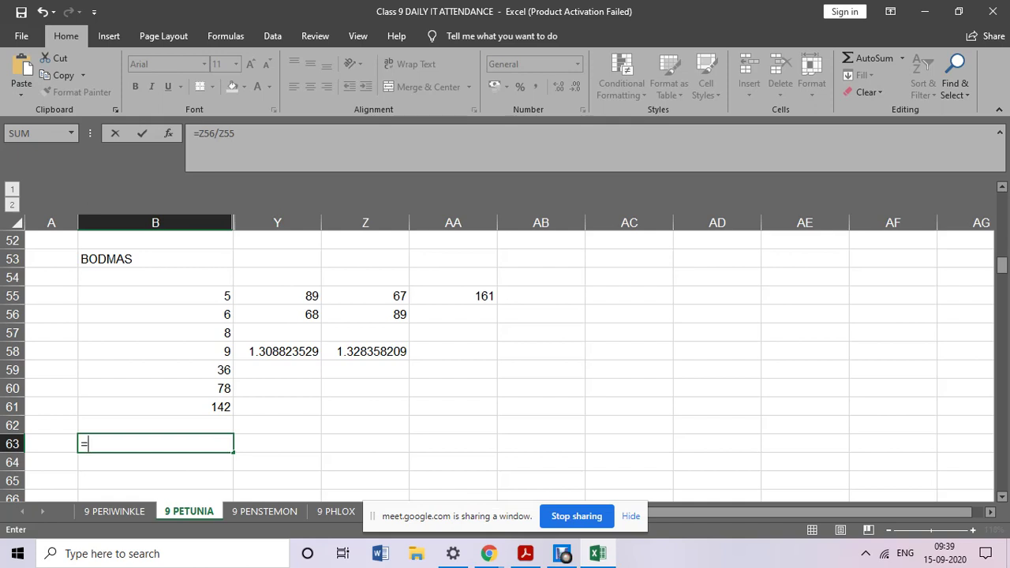
pyautogui.write('MAX')
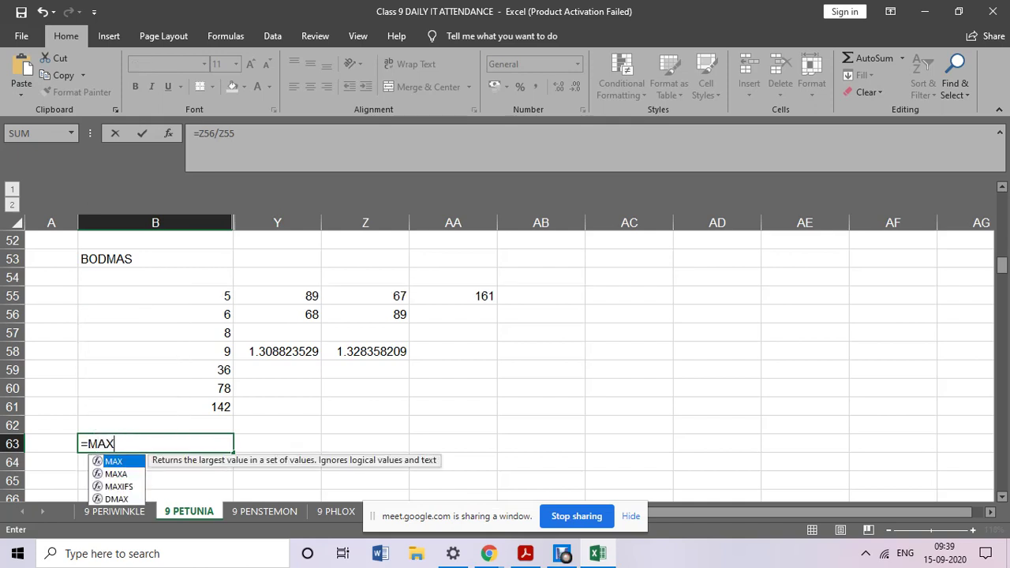
pyautogui.write('(')
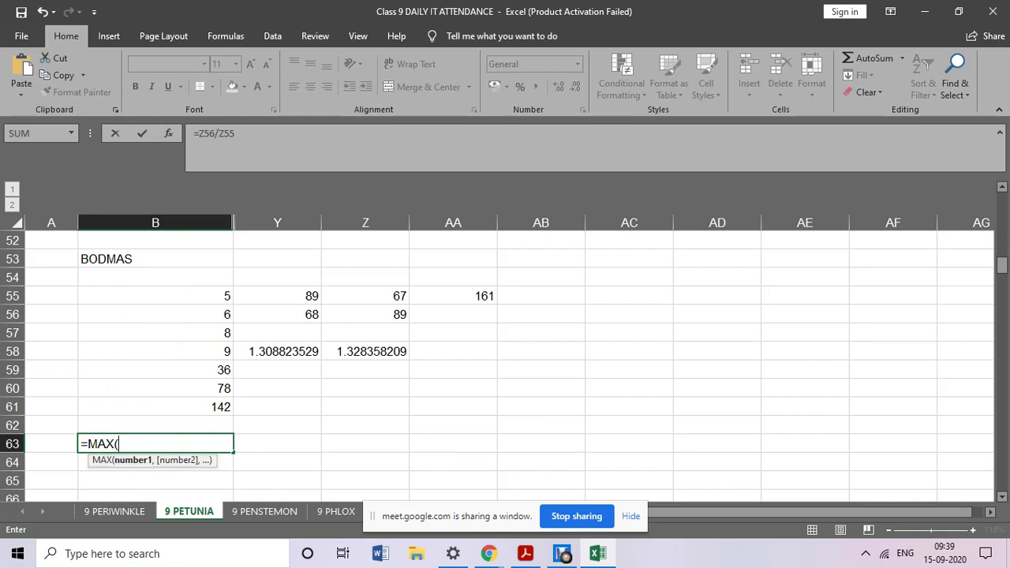
pyautogui.write('B')
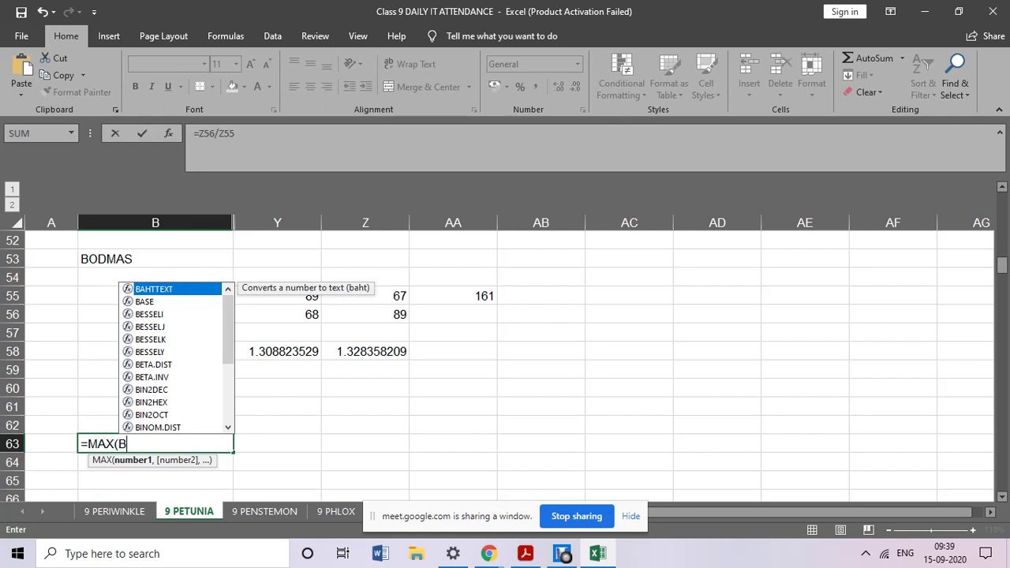
pyautogui.write('55')
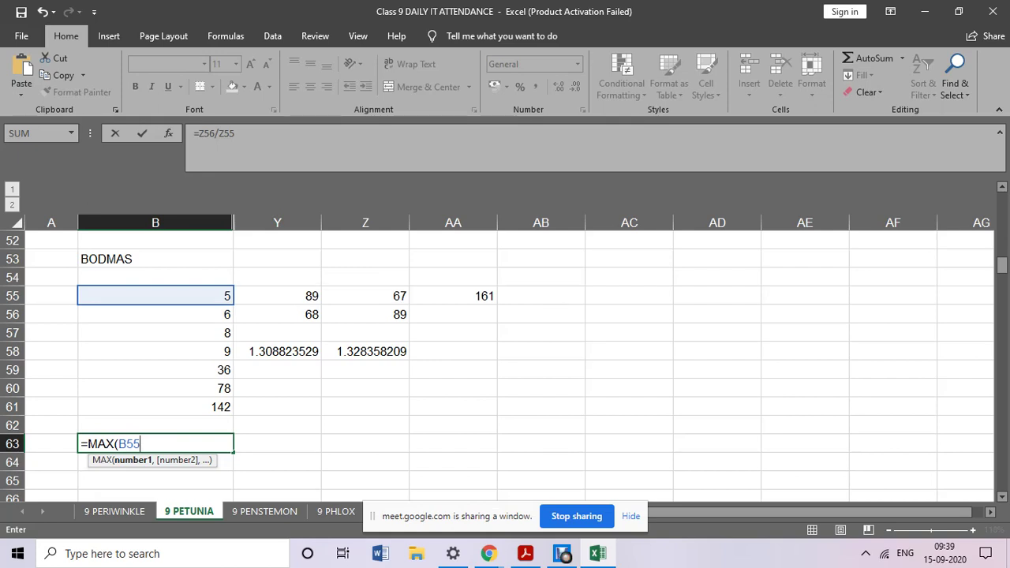
pyautogui.write(':')
pyautogui.write('B')
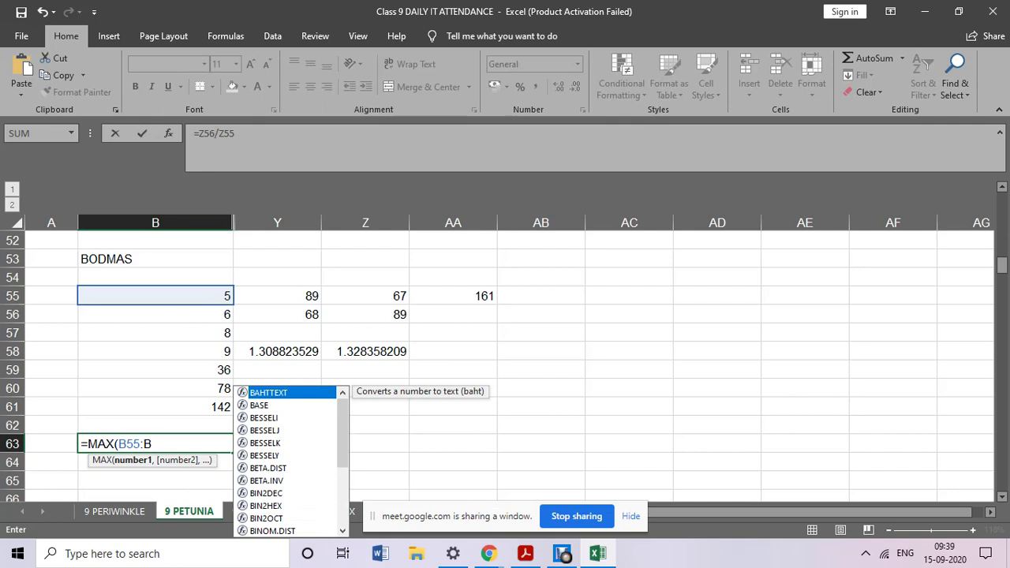
pyautogui.write('61')
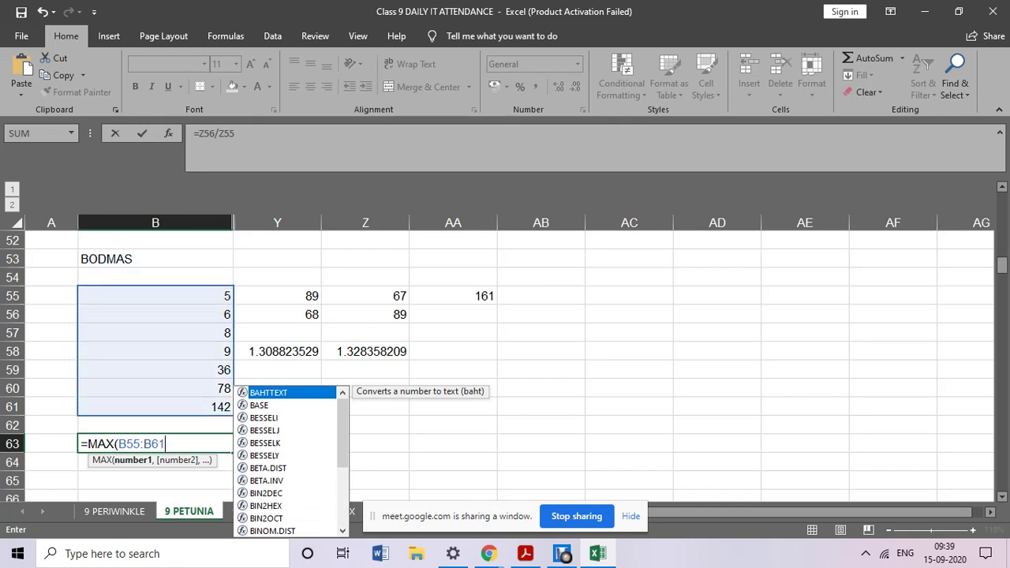
pyautogui.write(')')
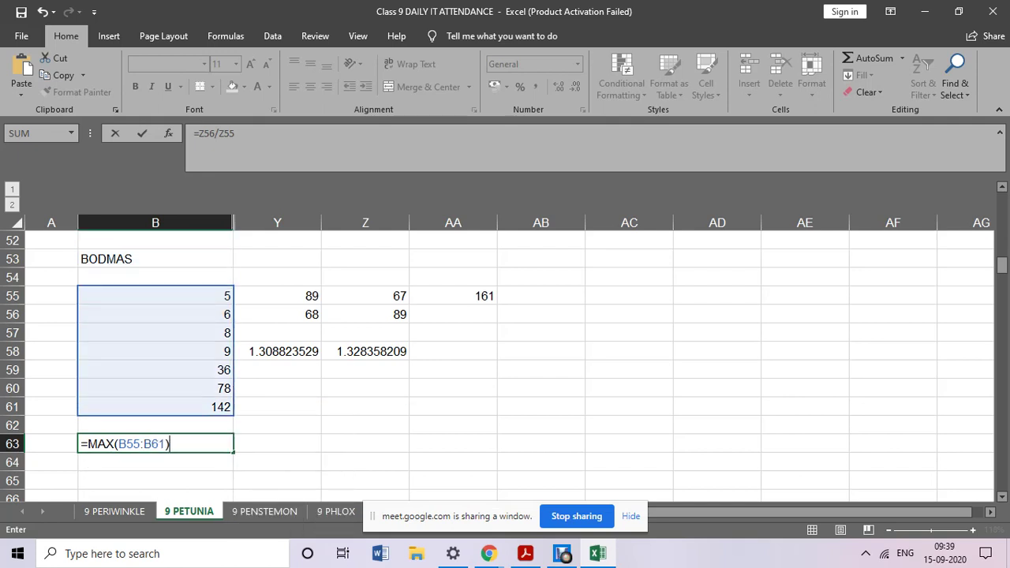
pyautogui.press('Return')
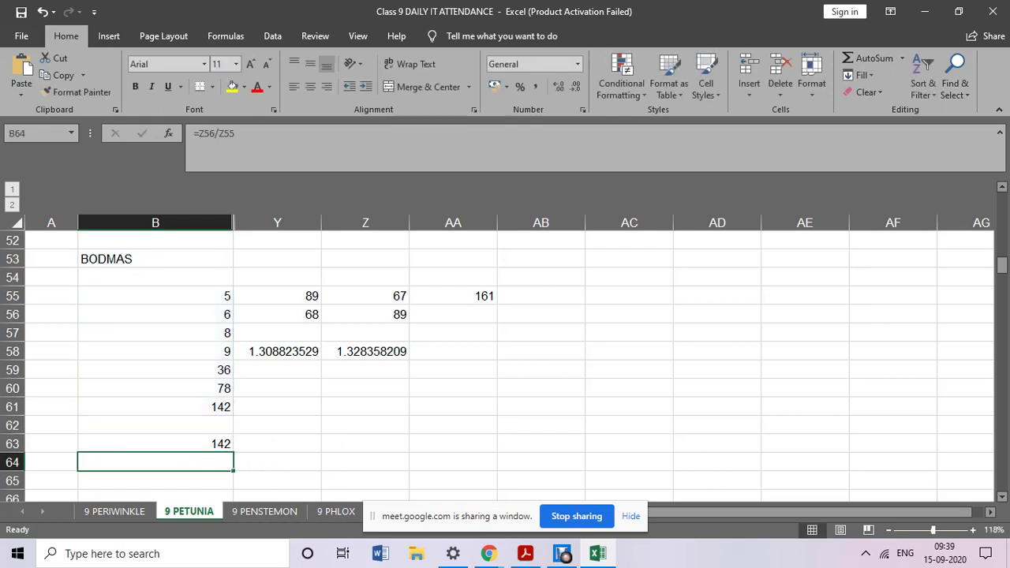
pyautogui.click(155, 443)
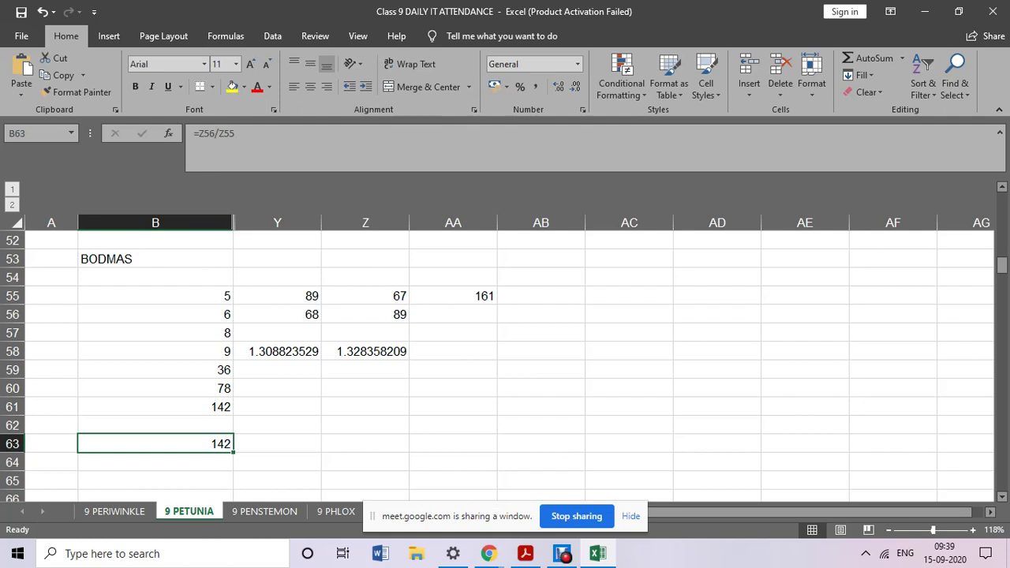
# Change the value in cell B58 to 8999 and reopen cell B63 to show its MAX formula.
pyautogui.click(155, 352)
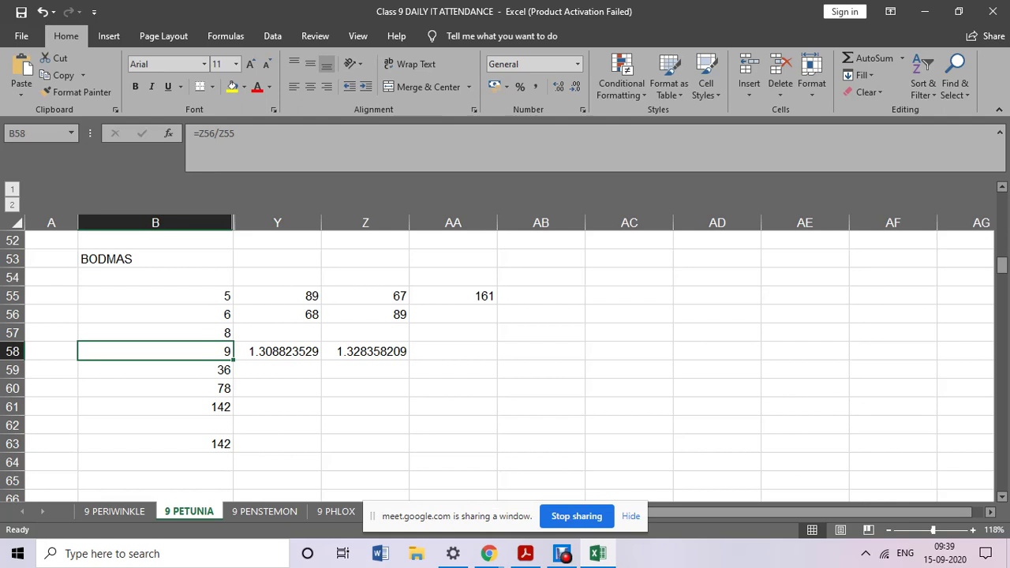
pyautogui.press('F2')
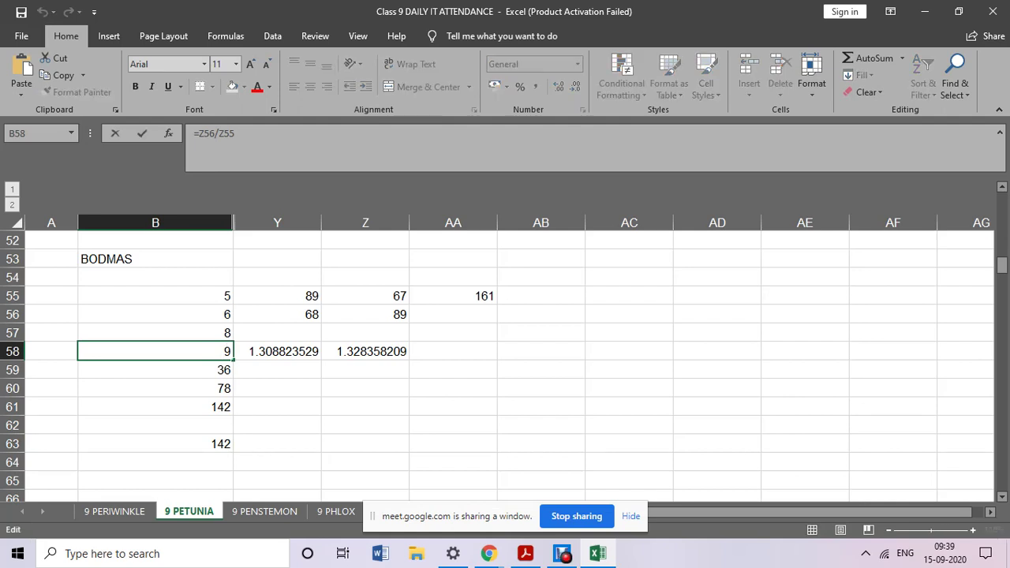
pyautogui.write('8999')
pyautogui.click(155, 443)
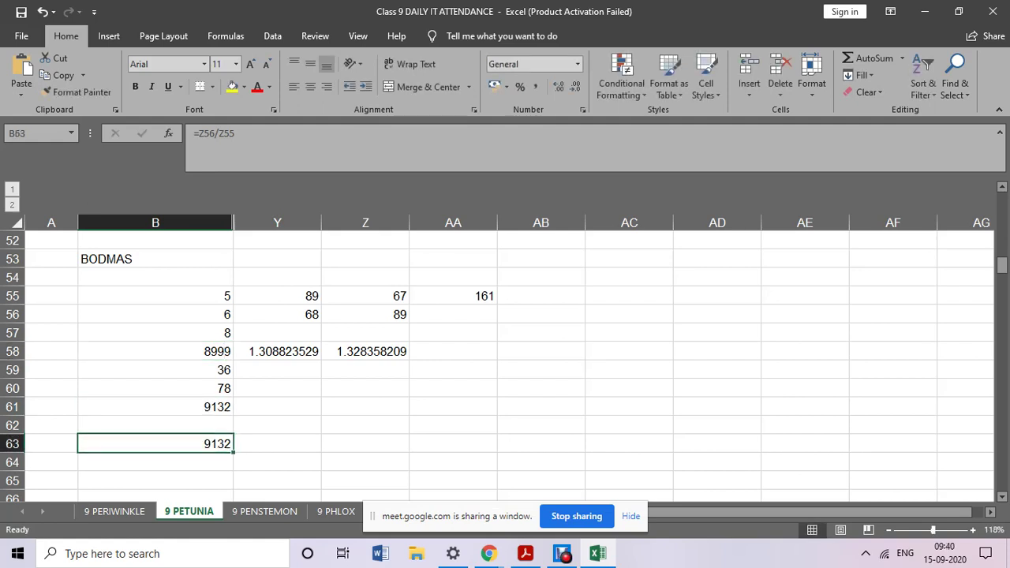
pyautogui.write('=MAX(B55:B61')
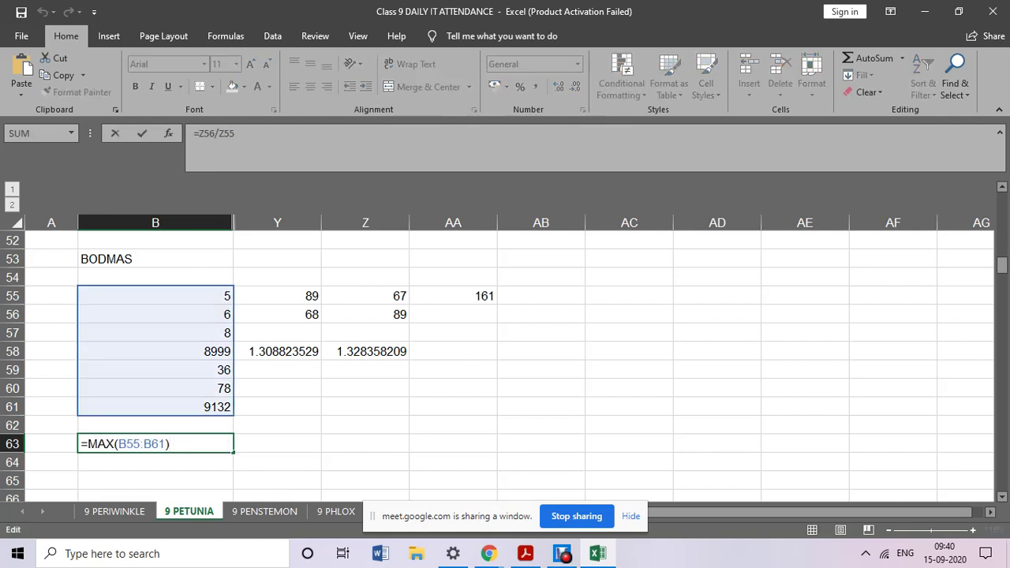
# Clear the MAX formula from cell B63.
pyautogui.press('BackSpace')
pyautogui.press('BackSpace')
pyautogui.press('BackSpace')
pyautogui.press('BackSpace')
pyautogui.press('BackSpace')
pyautogui.press('BackSpace')
pyautogui.press('BackSpace')
pyautogui.press('BackSpace')
pyautogui.press('BackSpace')
pyautogui.press('BackSpace')
pyautogui.press('BackSpace')
pyautogui.press('BackSpace')
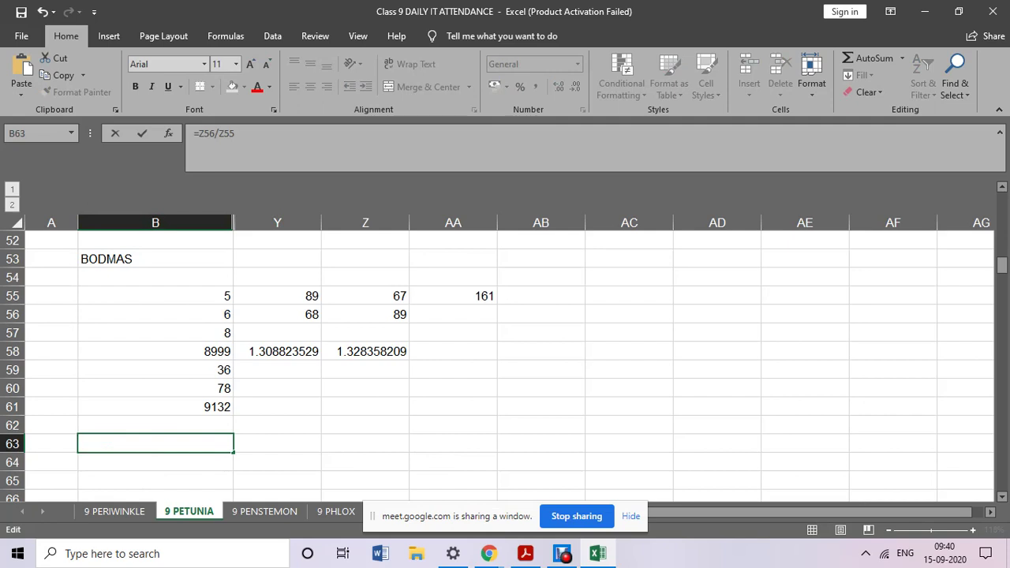
# Change the value in cell B58 to 9999.
pyautogui.click(154, 370)
pyautogui.doubleClick(206, 351)
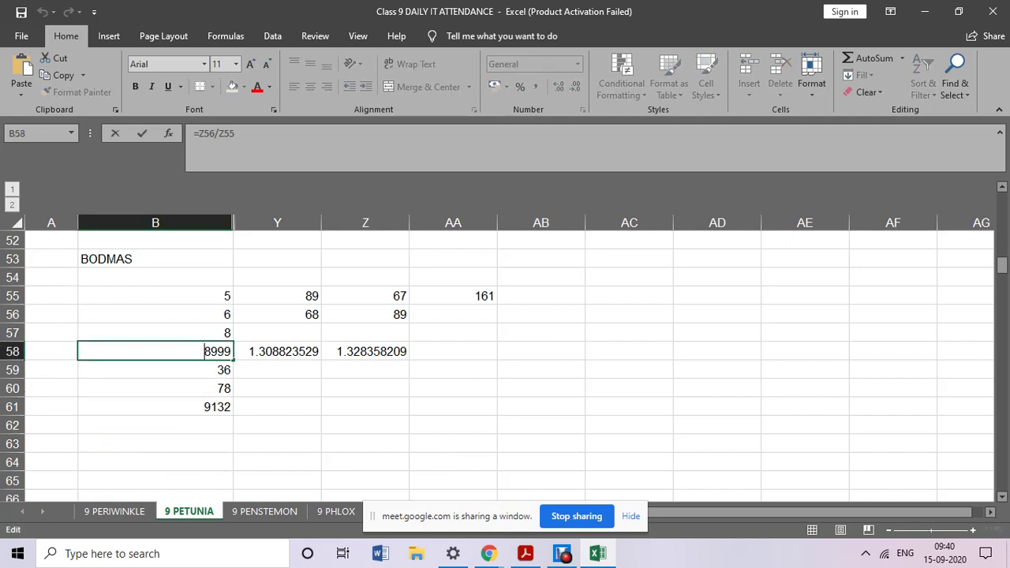
pyautogui.press('BackSpace')
pyautogui.write('9')
pyautogui.click(154, 444)
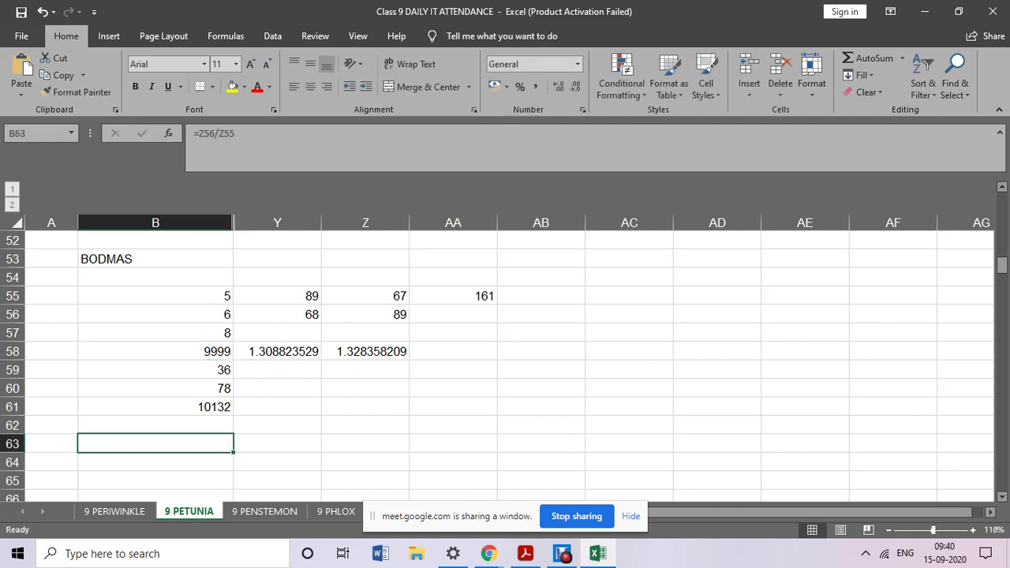
# Clear the SUM formula from cell B61 below the column B numbers.
pyautogui.doubleClick(180, 407)
pyautogui.press('BackSpace')
pyautogui.press('BackSpace')
pyautogui.press('BackSpace')
pyautogui.press('BackSpace')
pyautogui.press('BackSpace')
pyautogui.press('BackSpace')
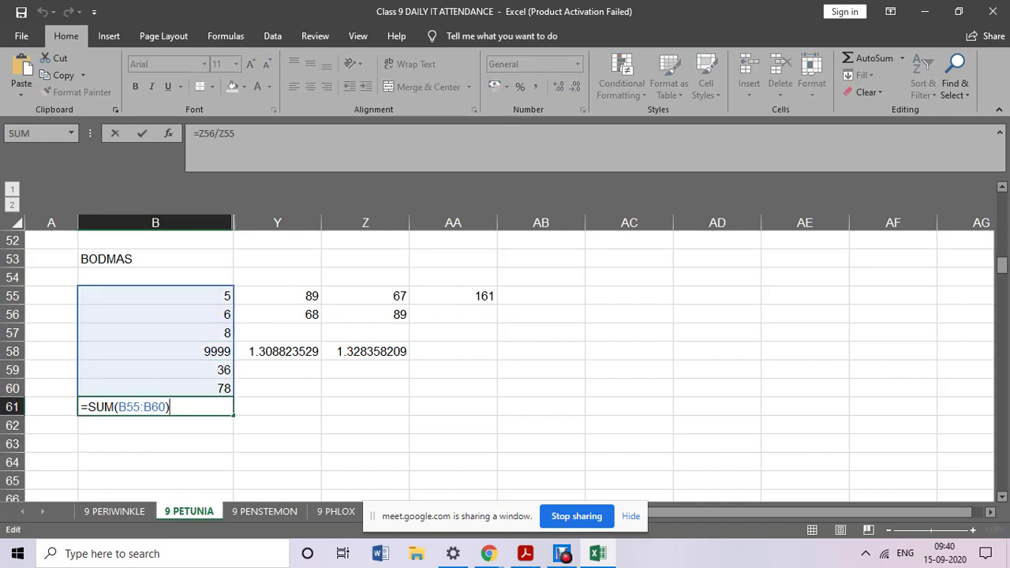
pyautogui.press('BackSpace')
pyautogui.press('BackSpace')
pyautogui.press('BackSpace')
pyautogui.press('BackSpace')
pyautogui.press('BackSpace')
pyautogui.press('BackSpace')
pyautogui.press('BackSpace')
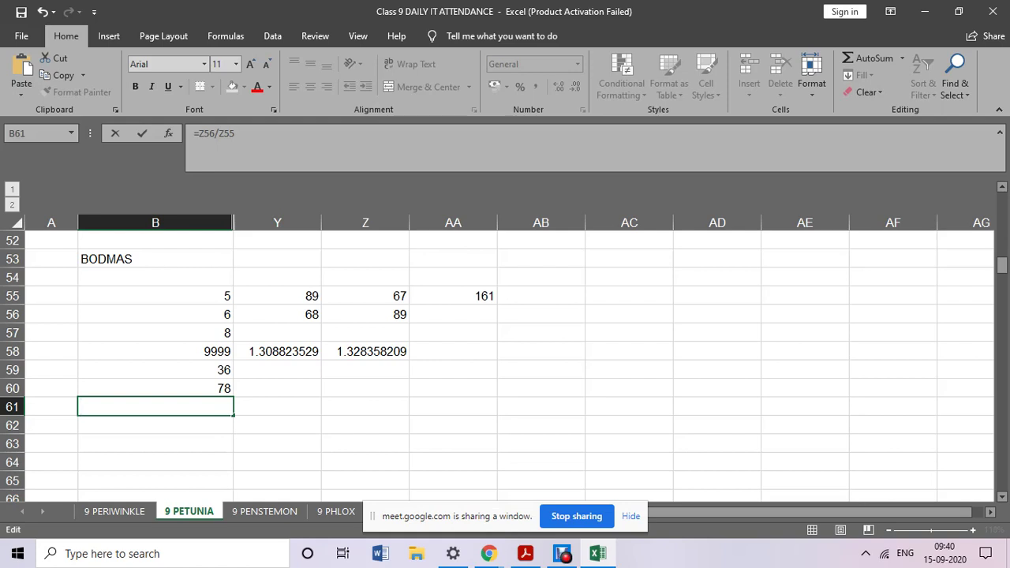
# Enter =MAX(B55:B60) in cell B61 to find the largest of the numbers above and select the result.
pyautogui.write('=')
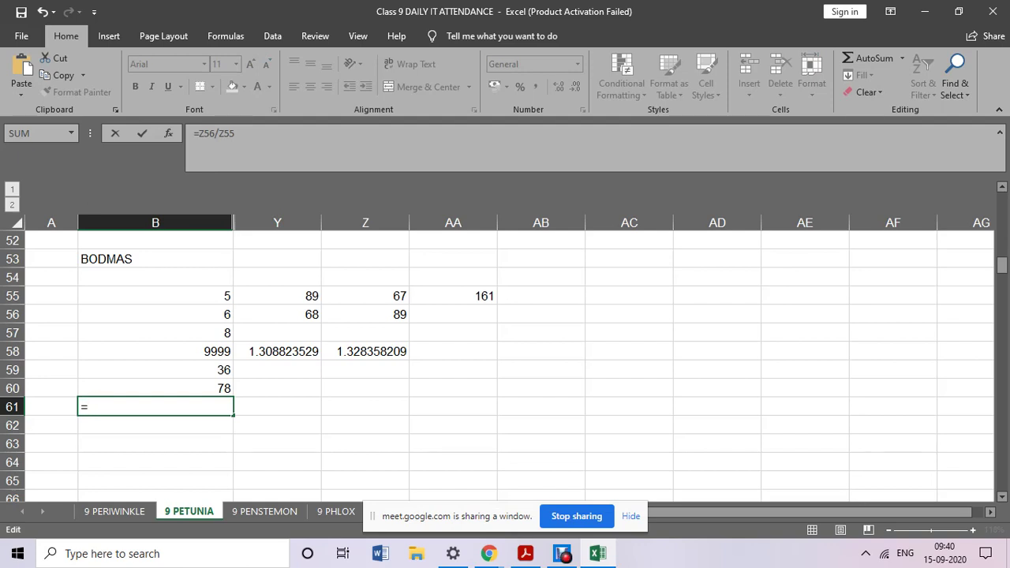
pyautogui.write('MAX')
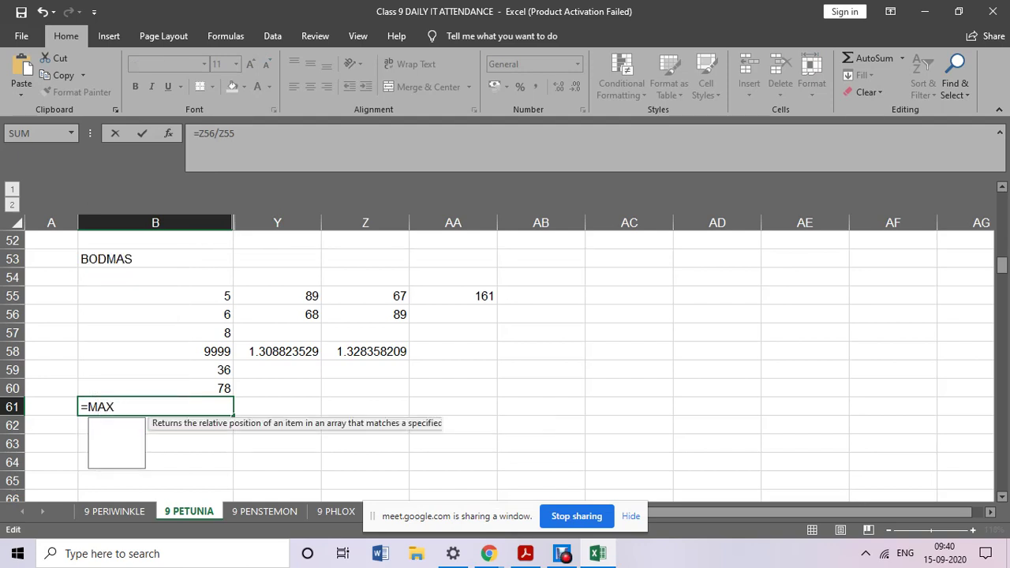
pyautogui.write('(')
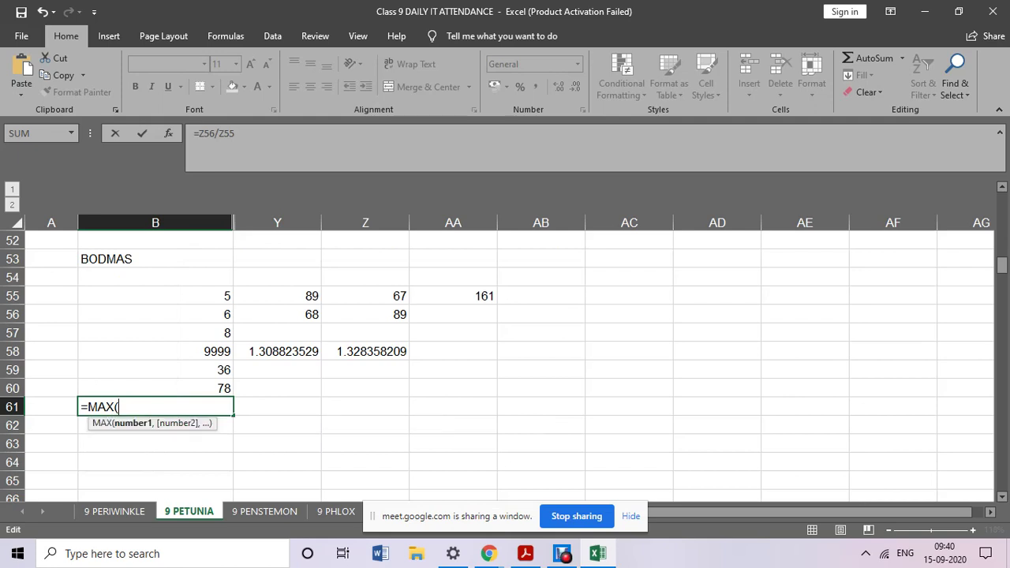
pyautogui.write('B55:')
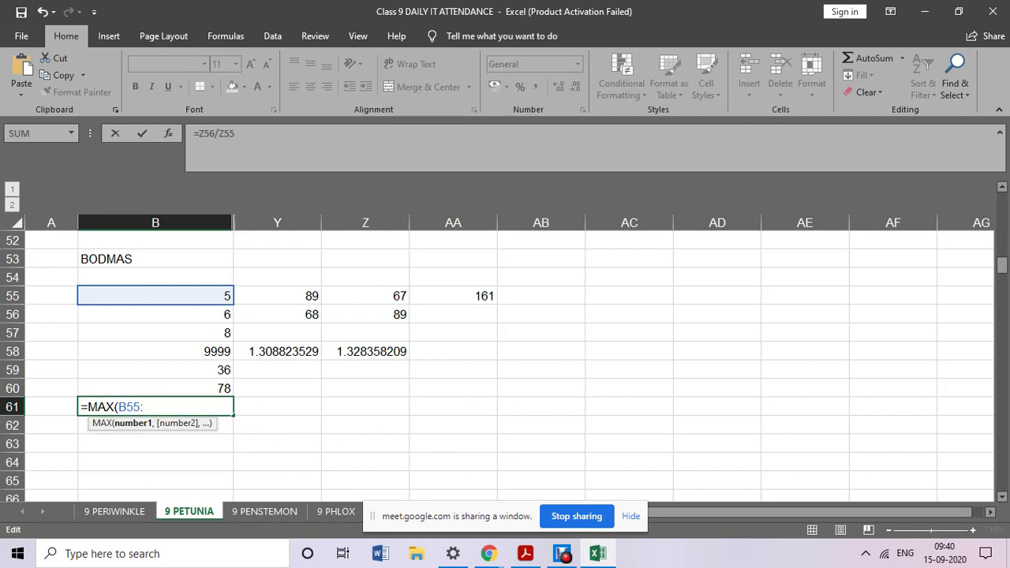
pyautogui.write('B60')
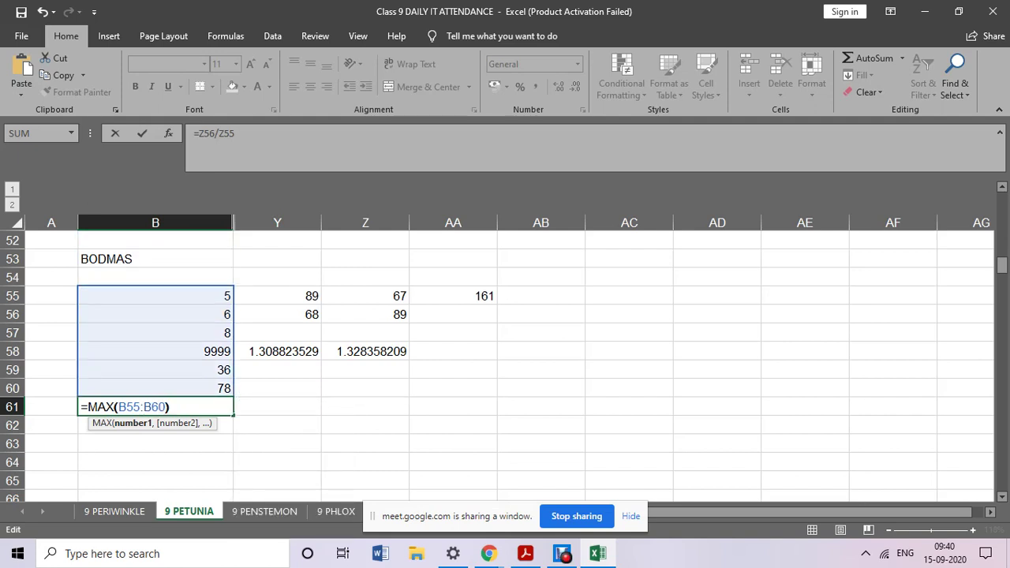
pyautogui.write(')')
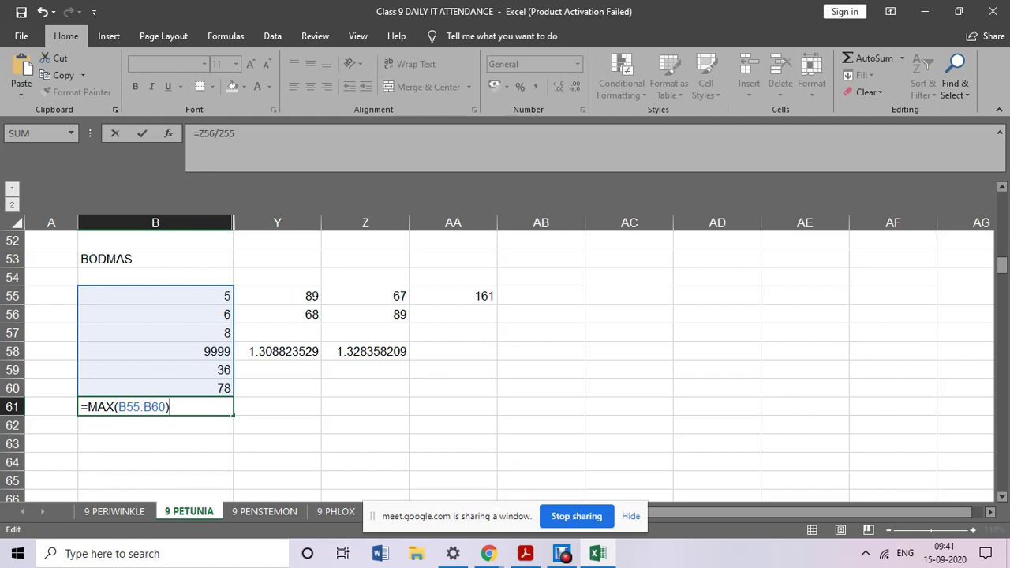
pyautogui.press('Return')
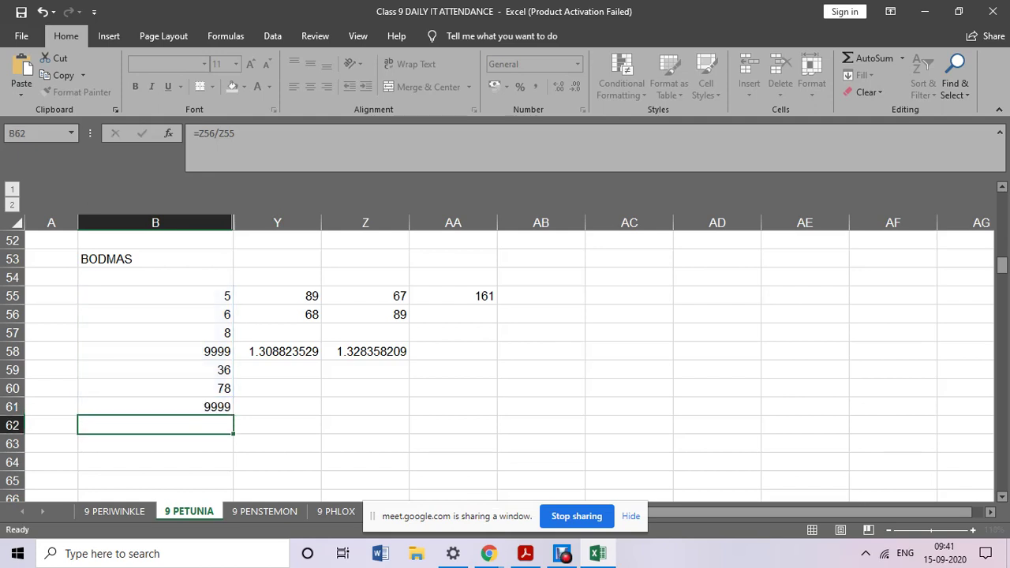
pyautogui.click(156, 407)
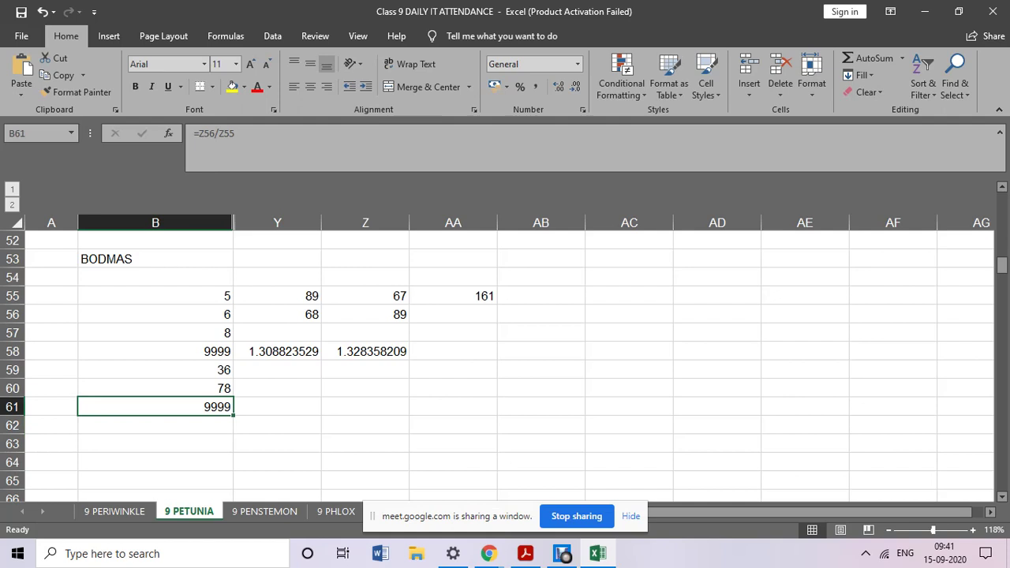
# Reopen cell B61 for editing and erase its MAX formula.
pyautogui.scroll(-3, 505, 363)
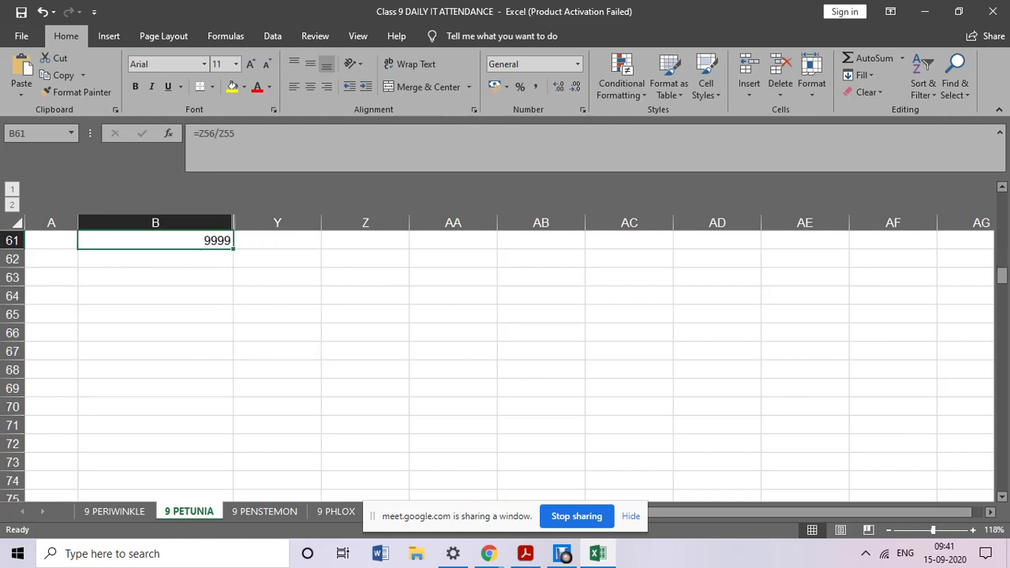
pyautogui.scroll(3, 505, 363)
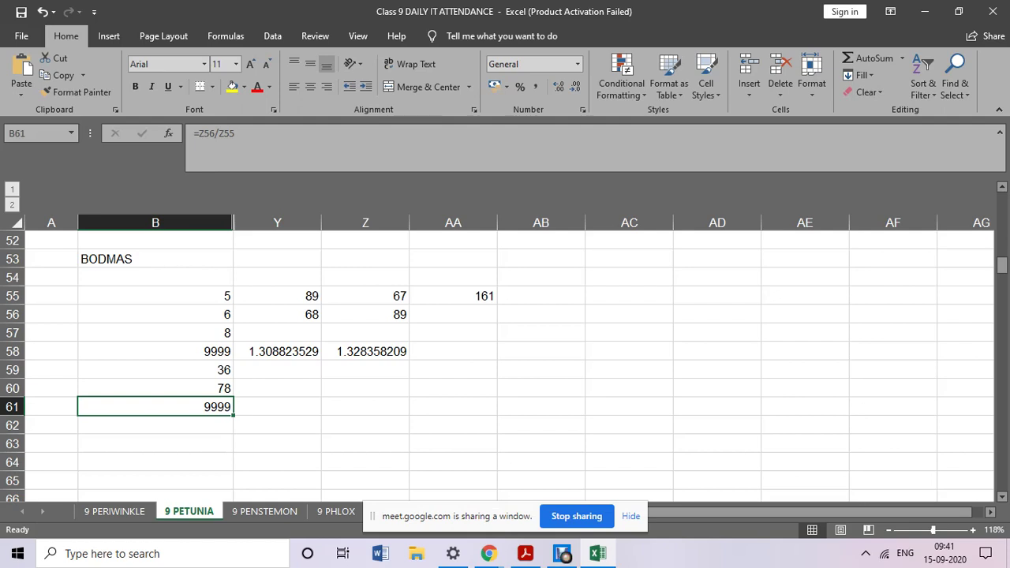
pyautogui.rightClick(209, 405)
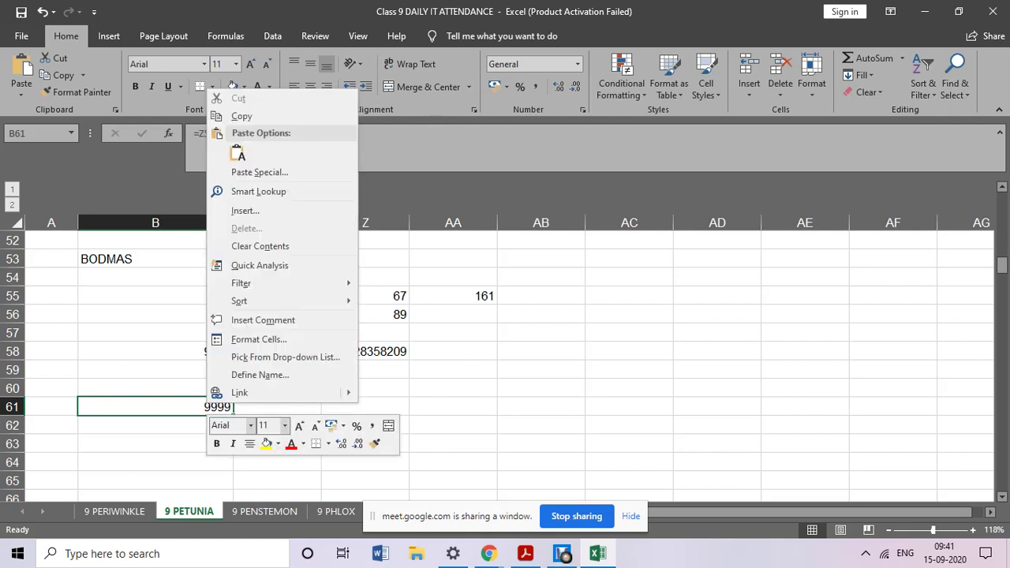
pyautogui.press('Escape')
pyautogui.press('F2')
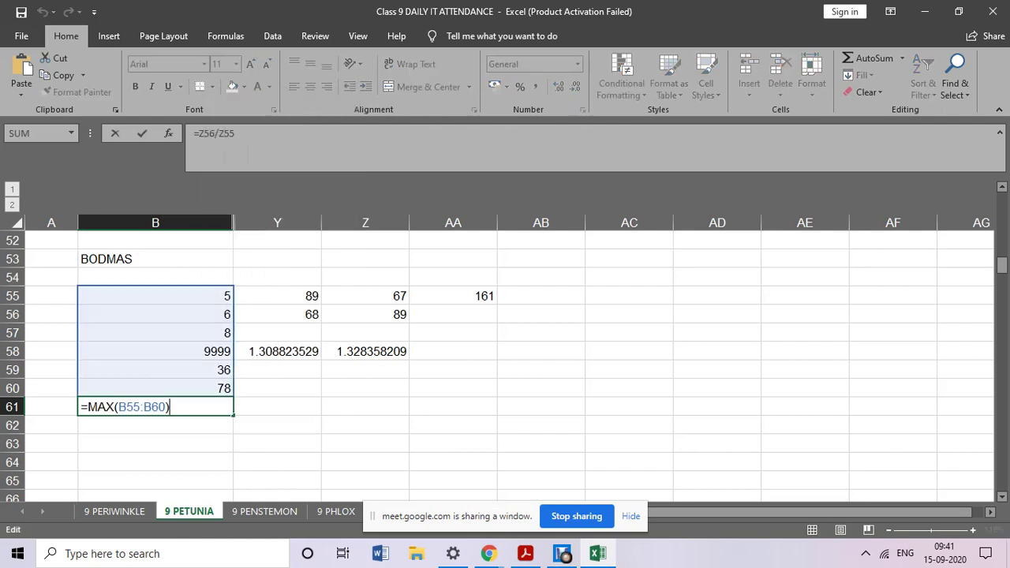
pyautogui.press('BackSpace')
pyautogui.press('BackSpace')
pyautogui.press('BackSpace')
pyautogui.press('BackSpace')
pyautogui.press('BackSpace')
pyautogui.press('BackSpace')
pyautogui.press('BackSpace')
pyautogui.press('BackSpace')
pyautogui.press('BackSpace')
pyautogui.press('BackSpace')
pyautogui.press('BackSpace')
pyautogui.press('BackSpace')
pyautogui.press('BackSpace')
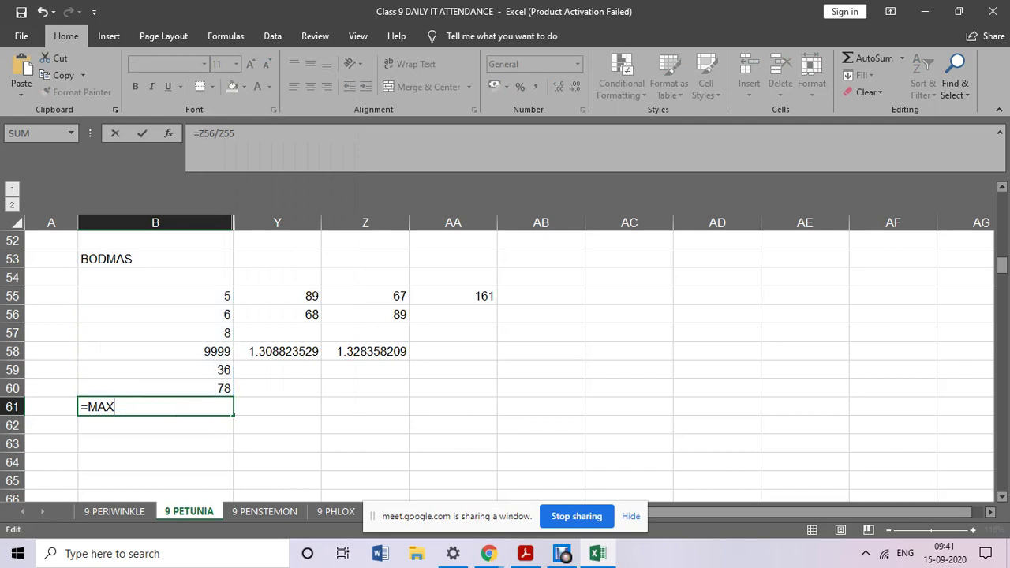
pyautogui.scroll(-2, 509, 366)
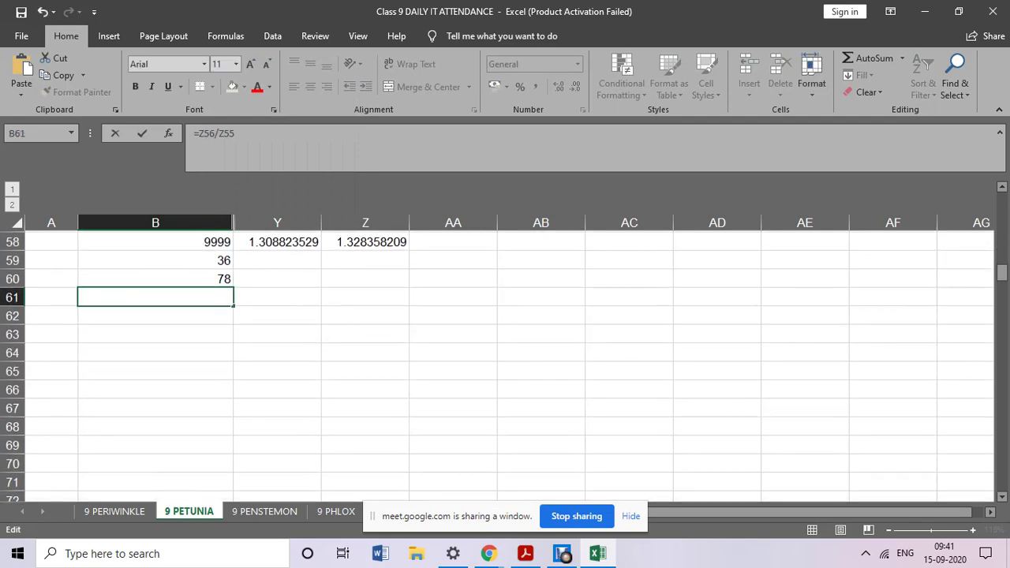
# Enter =MAX(B55:B60) in cell B70, well below the data, to find the largest of the column B numbers.
pyautogui.click(155, 443)
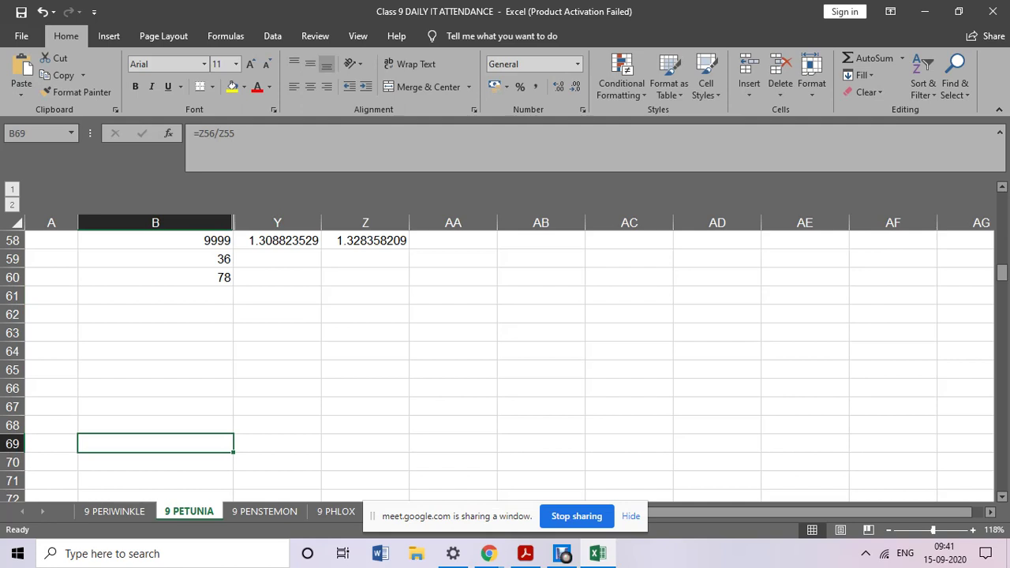
pyautogui.press('Down')
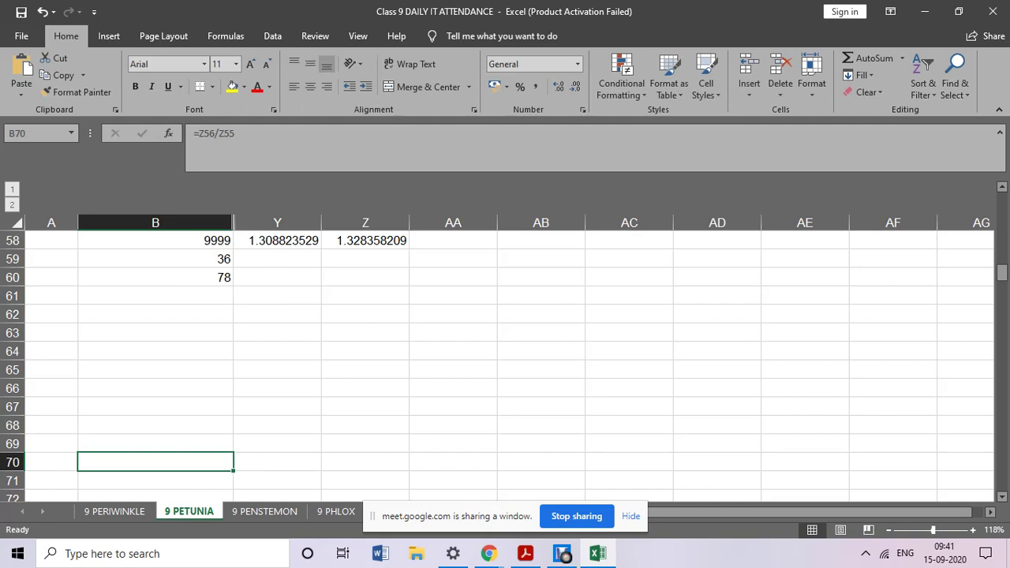
pyautogui.write('=')
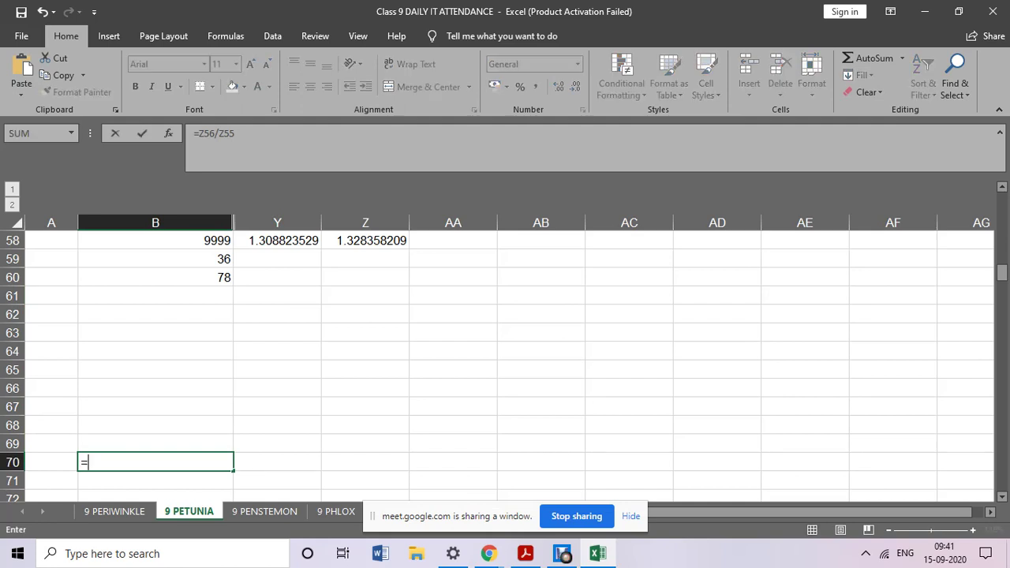
pyautogui.write('MAX')
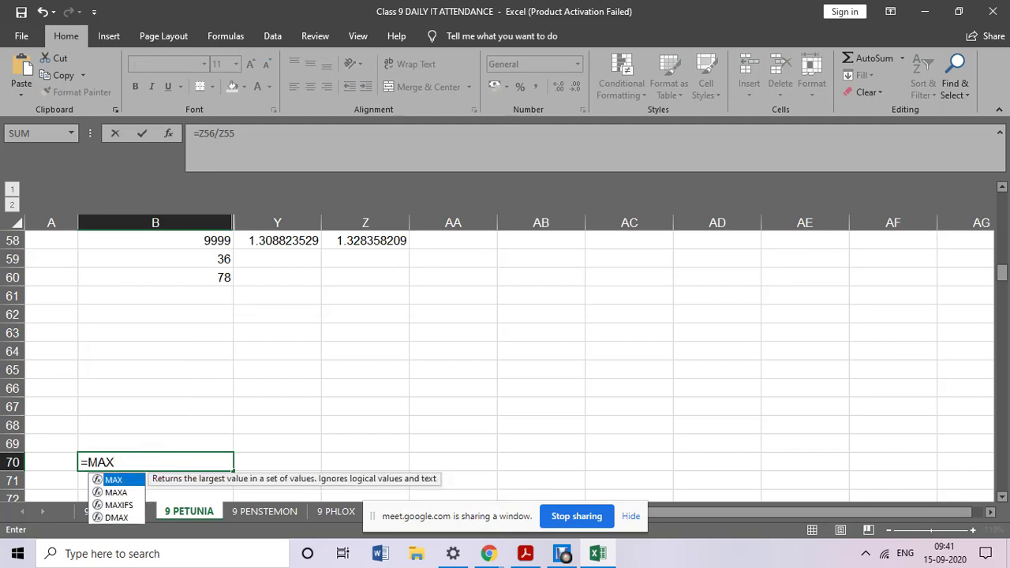
pyautogui.scroll(3, 505, 363)
pyautogui.scroll(-1, 505, 363)
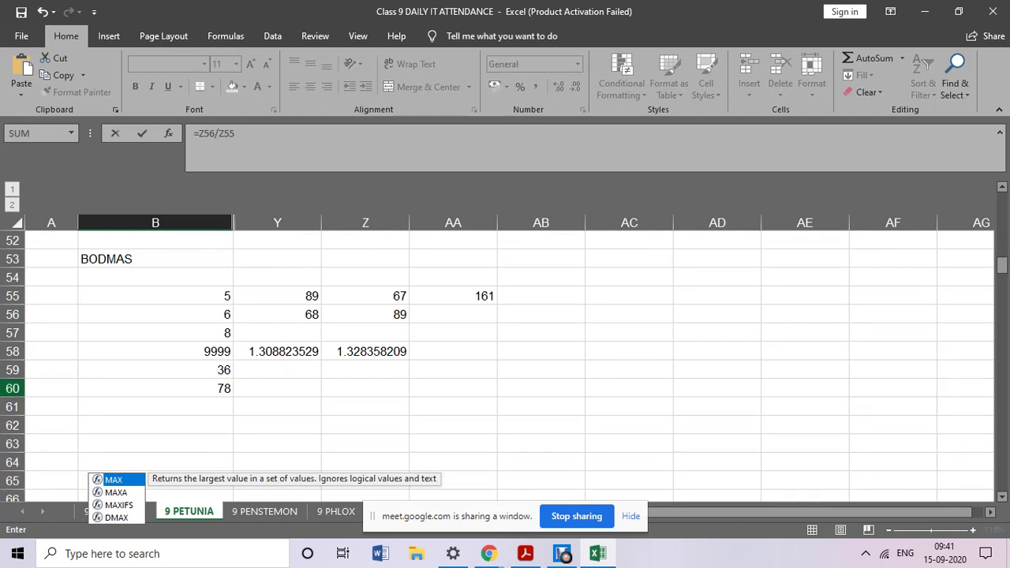
pyautogui.scroll(-4, 505, 363)
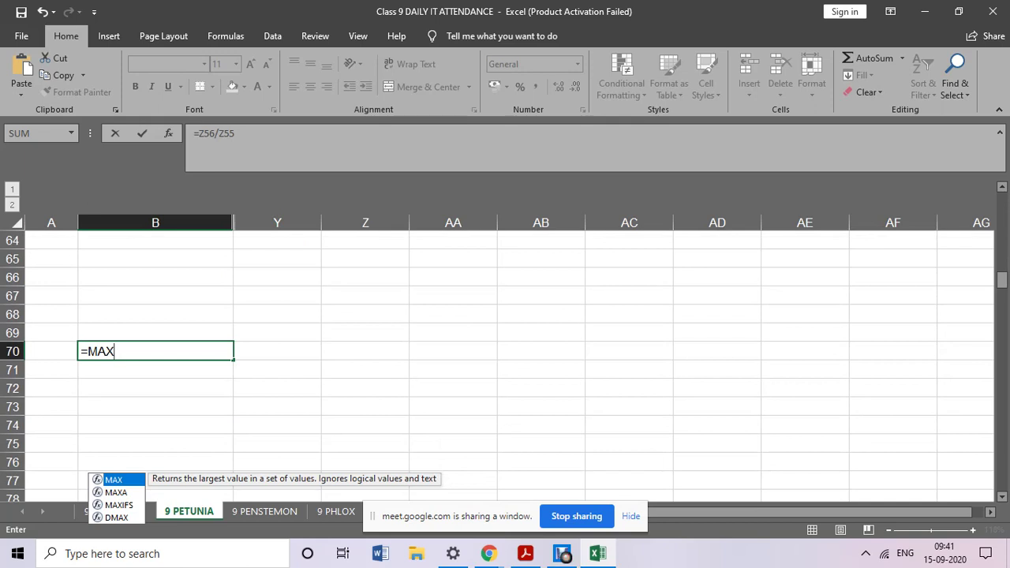
pyautogui.write('(B')
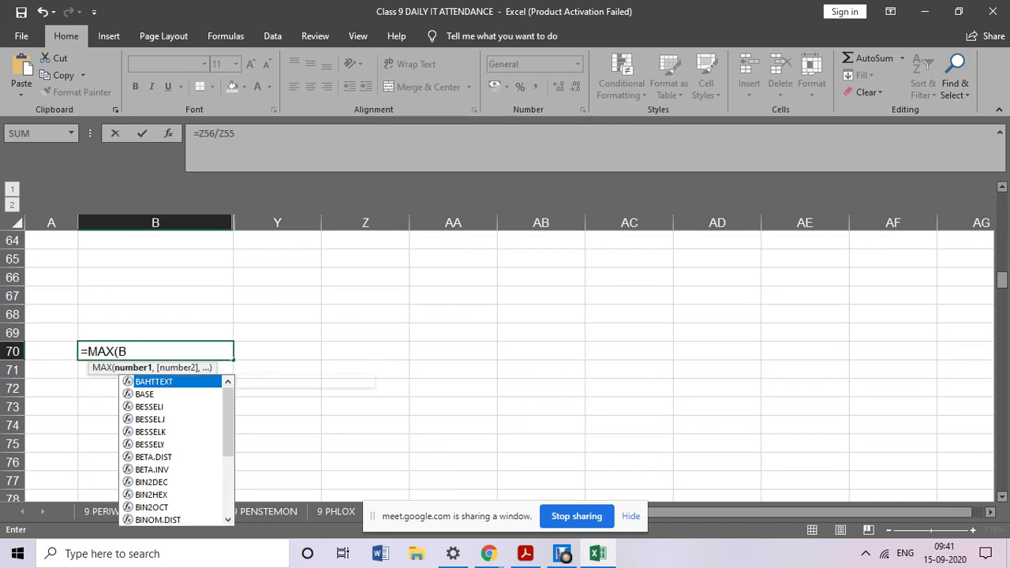
pyautogui.write('55:B')
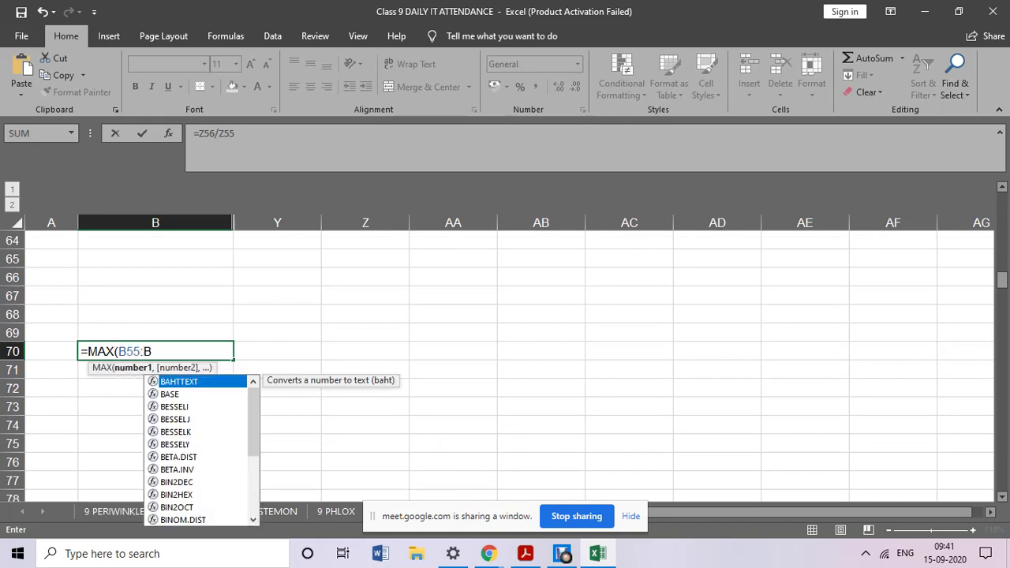
pyautogui.write('60')
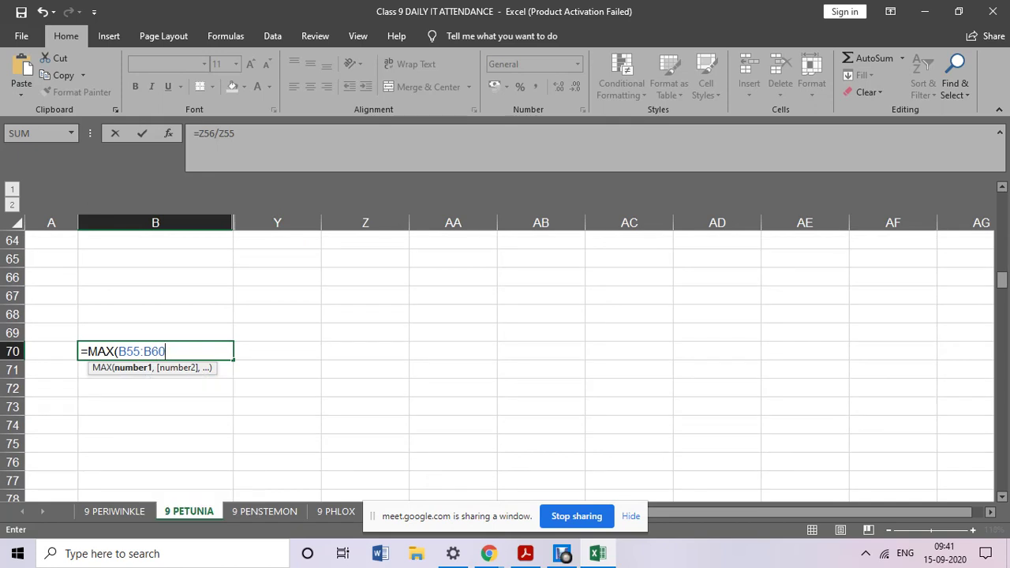
pyautogui.write(')')
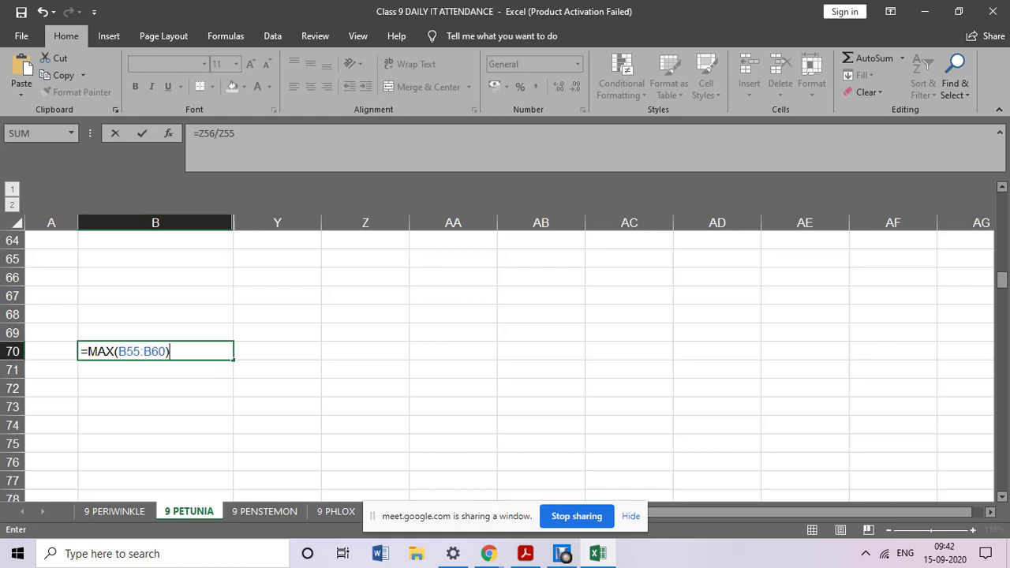
pyautogui.press('Return')
pyautogui.press('Return')
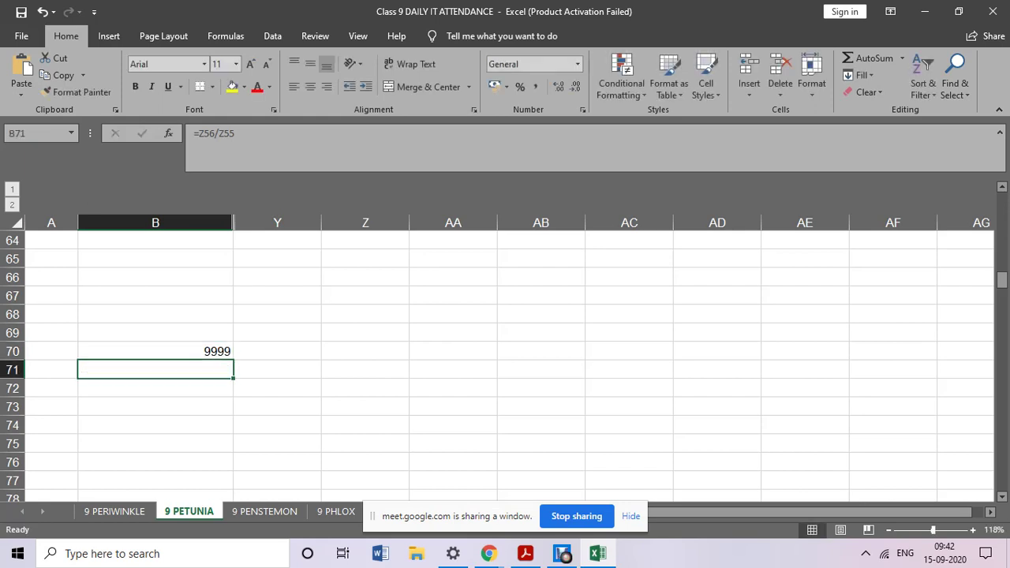
# Select the MAX result in cell B70 and compare it with the numbers in B55:B60.
pyautogui.scroll(6, 505, 363)
pyautogui.scroll(-2, 505, 363)
pyautogui.scroll(-3, 505, 363)
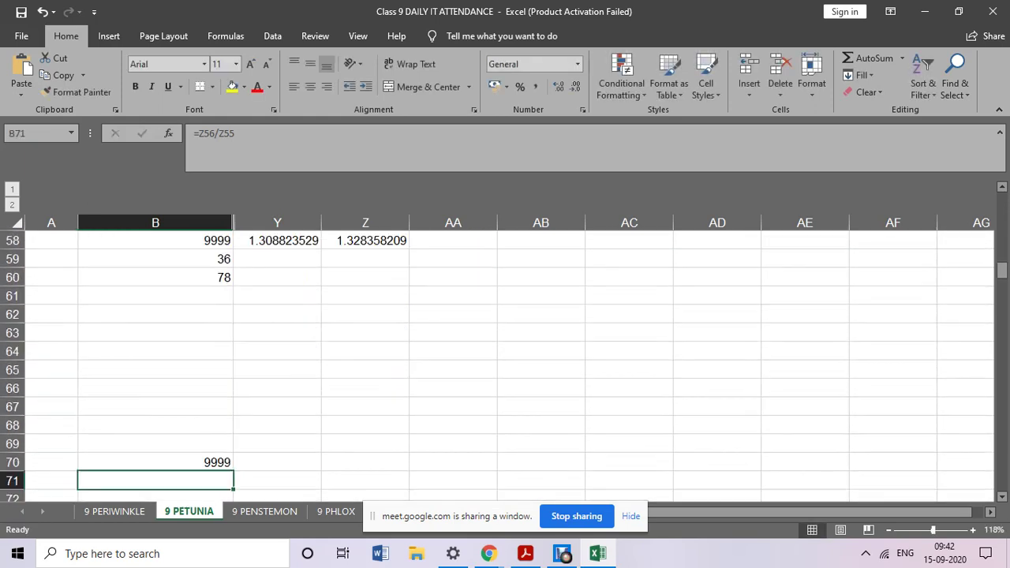
pyautogui.click(155, 407)
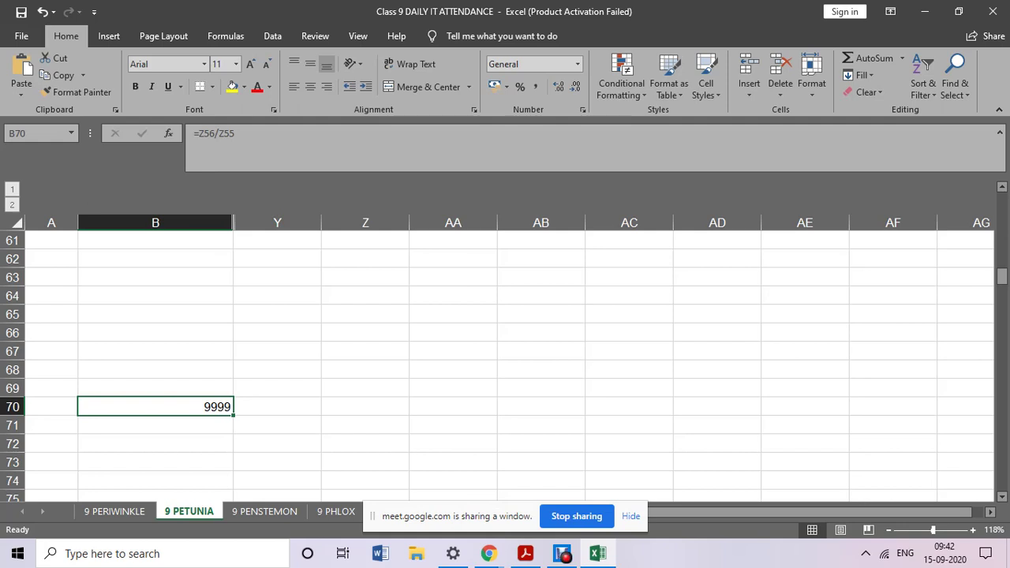
pyautogui.scroll(7, 505, 363)
pyautogui.scroll(-1, 505, 363)
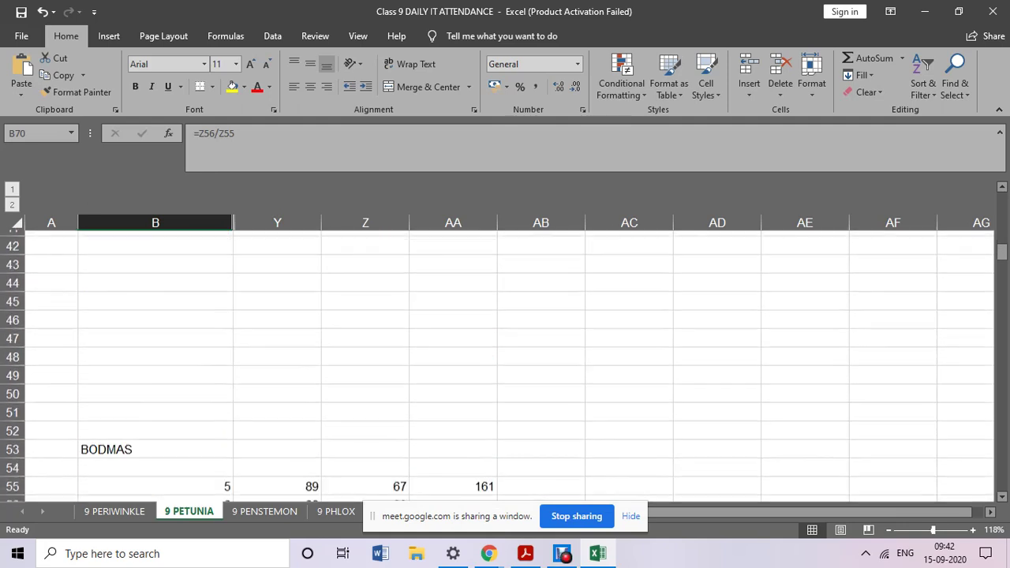
pyautogui.scroll(-4, 505, 363)
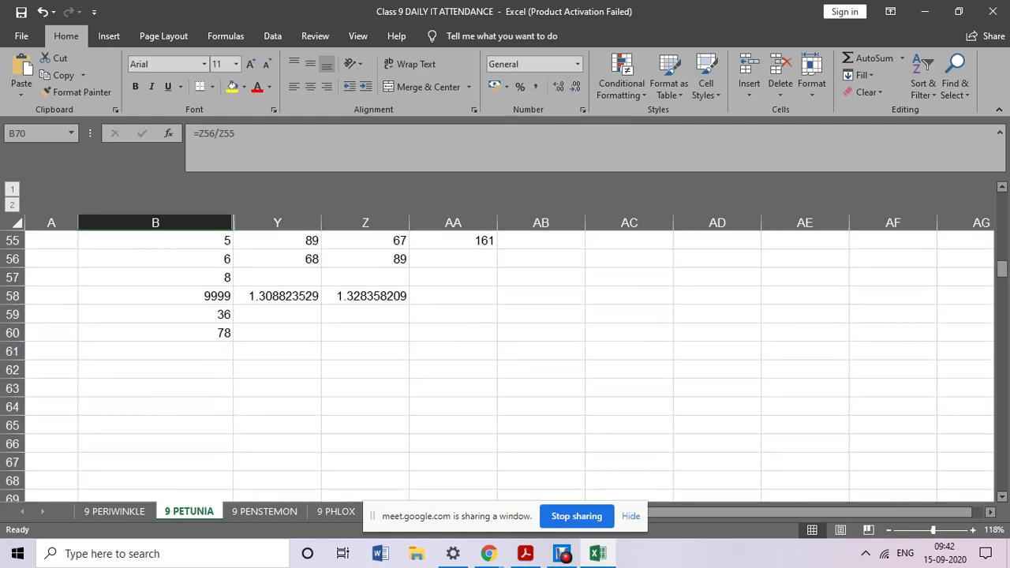
pyautogui.scroll(5, 505, 363)
pyautogui.scroll(-2, 505, 363)
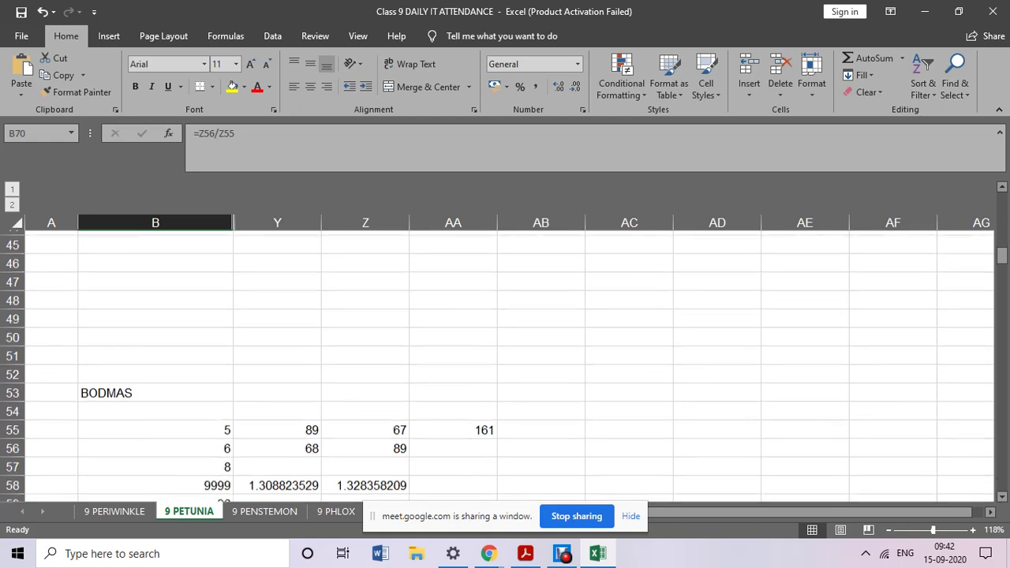
# Highlight the numbers in B55:B60 under the BODMAS heading.
pyautogui.scroll(-1, 505, 363)
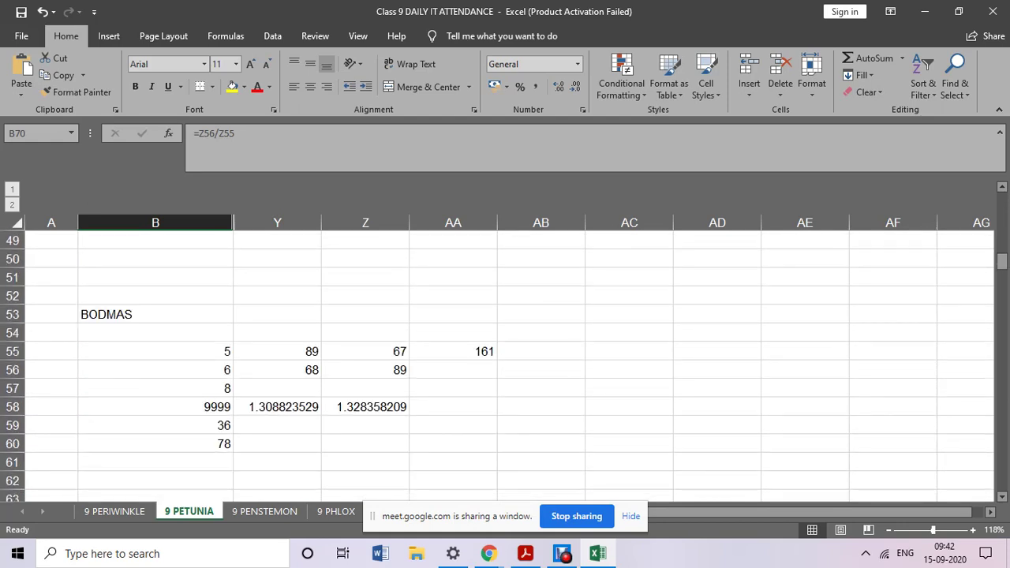
pyautogui.moveTo(155, 352); pyautogui.dragTo(155, 444)
pyautogui.scroll(-1, 505, 363)
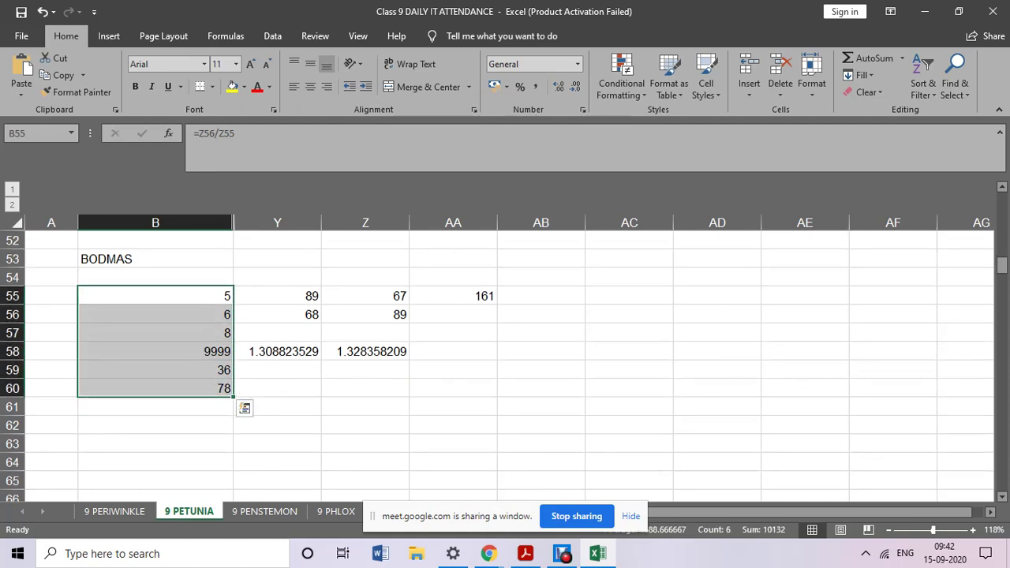
# Enter =AVERAGE(B55:B59) in cell B65 to average the first five numbers in column B.
pyautogui.click(155, 481)
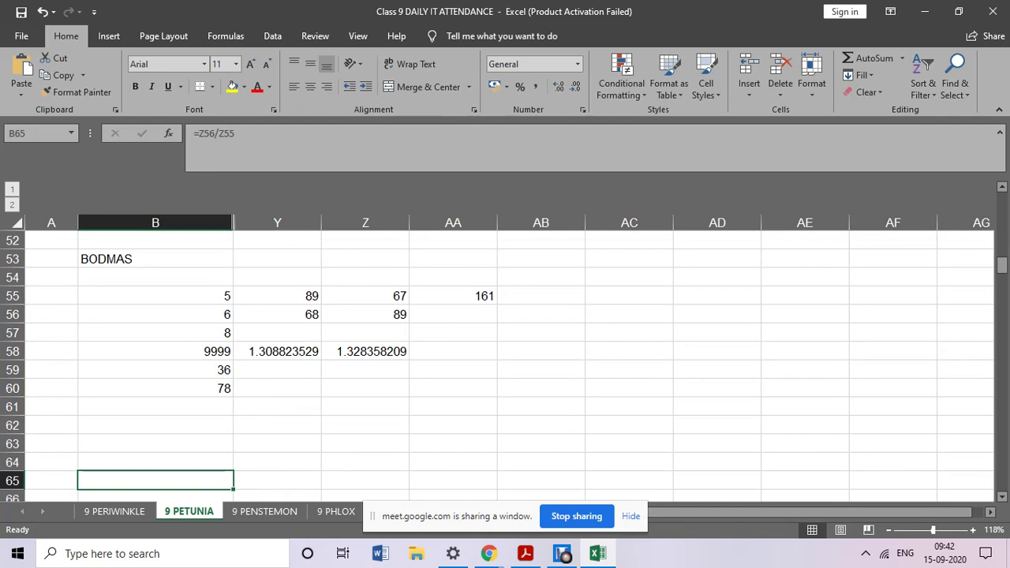
pyautogui.write('=')
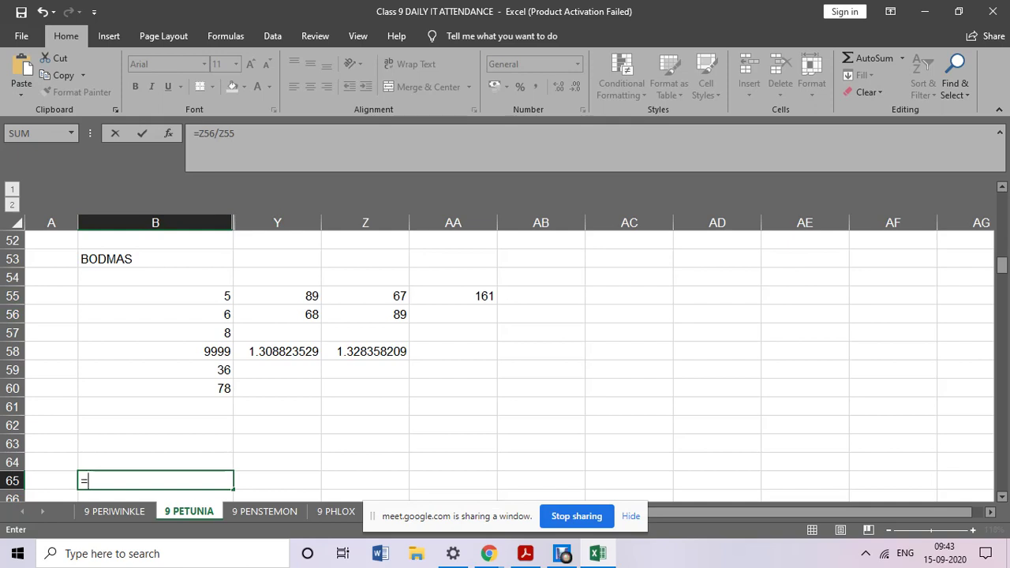
pyautogui.write('AVE')
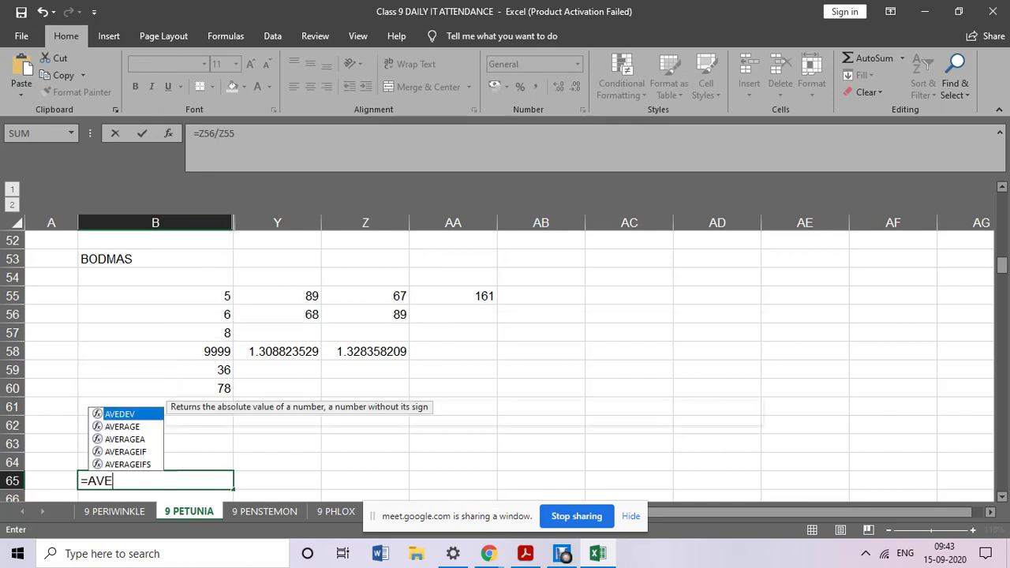
pyautogui.write('RAGE')
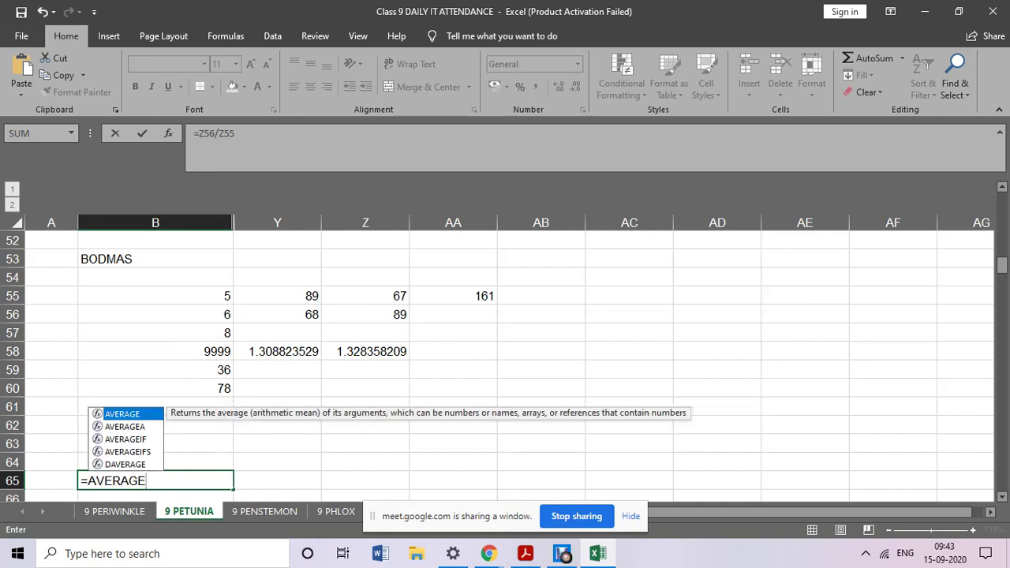
pyautogui.write('(')
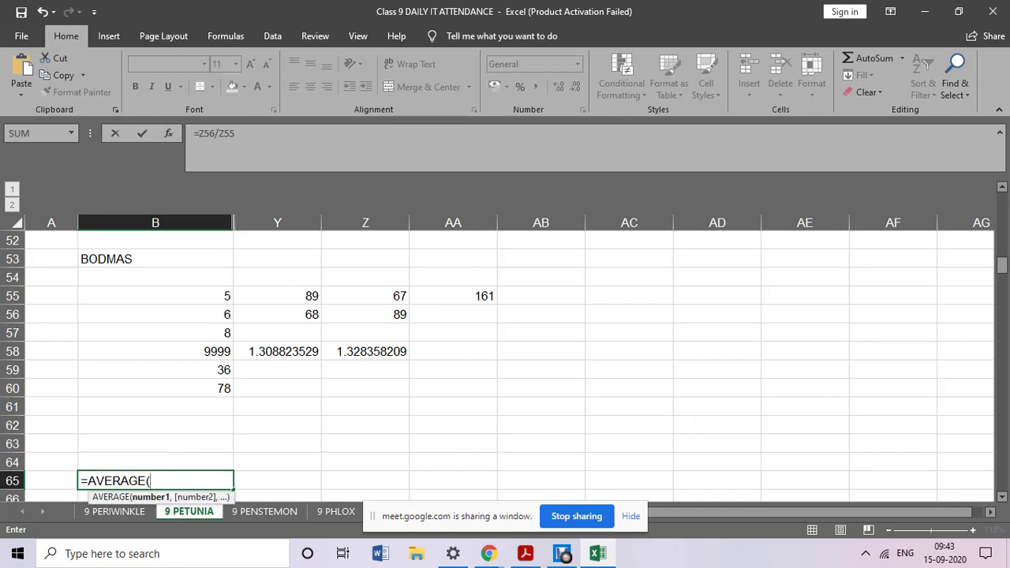
pyautogui.write('B55')
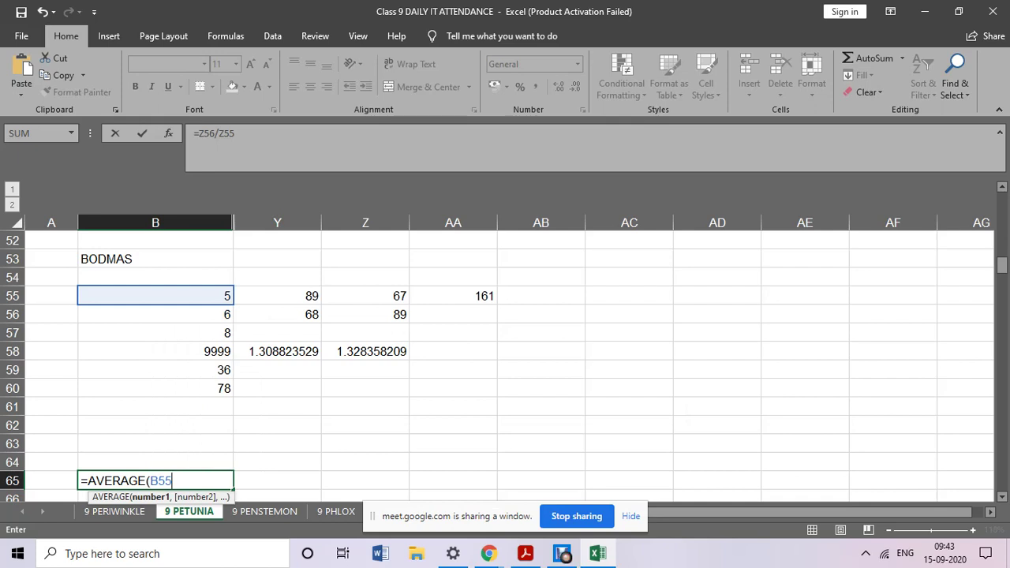
pyautogui.write(':B')
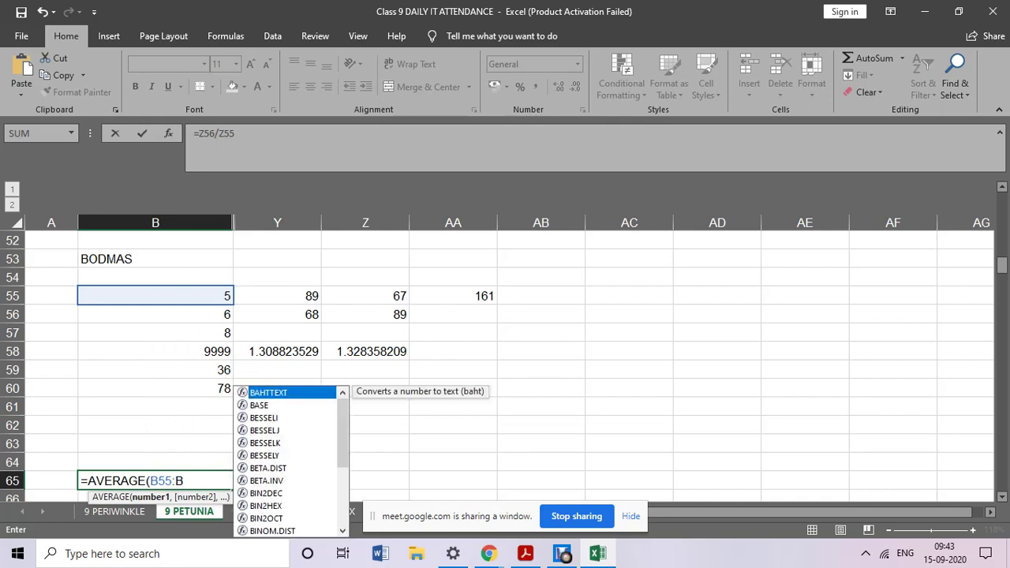
pyautogui.write('59')
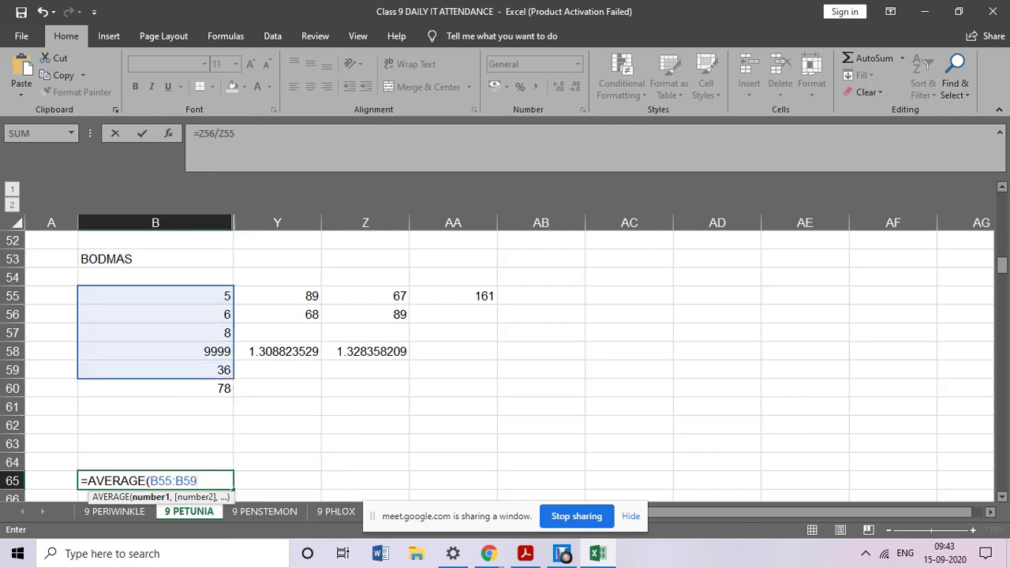
pyautogui.write(')')
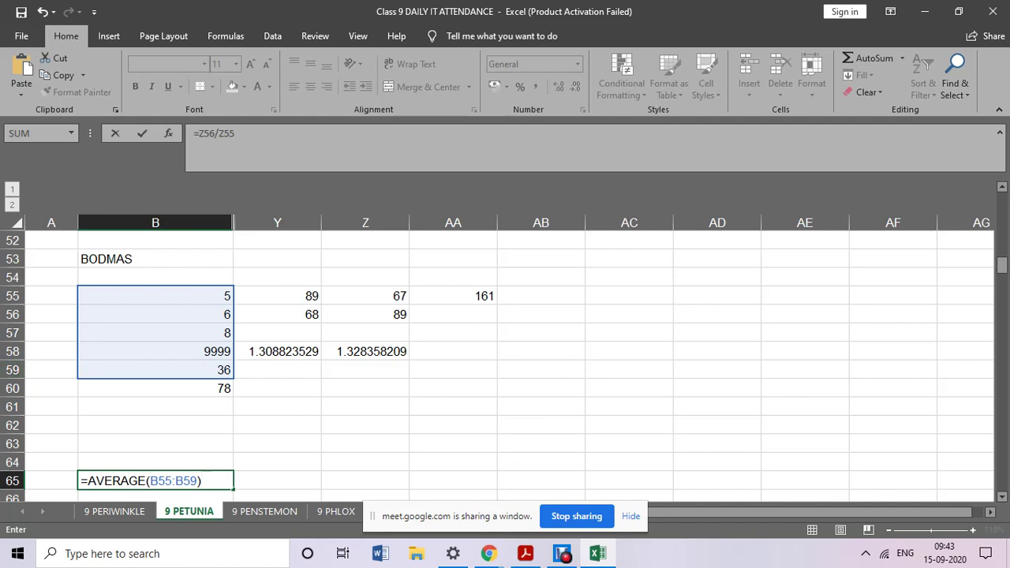
pyautogui.press('Tab')
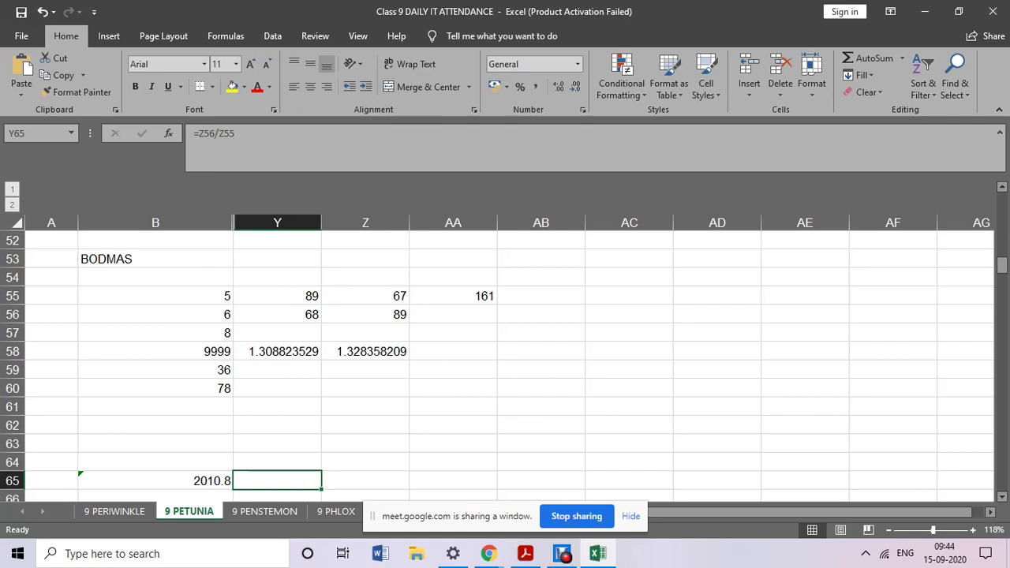
# Replace the AVERAGE formula in cell B65 with =COUNT(B55:B60) to count the column B numbers.
pyautogui.click(155, 480)
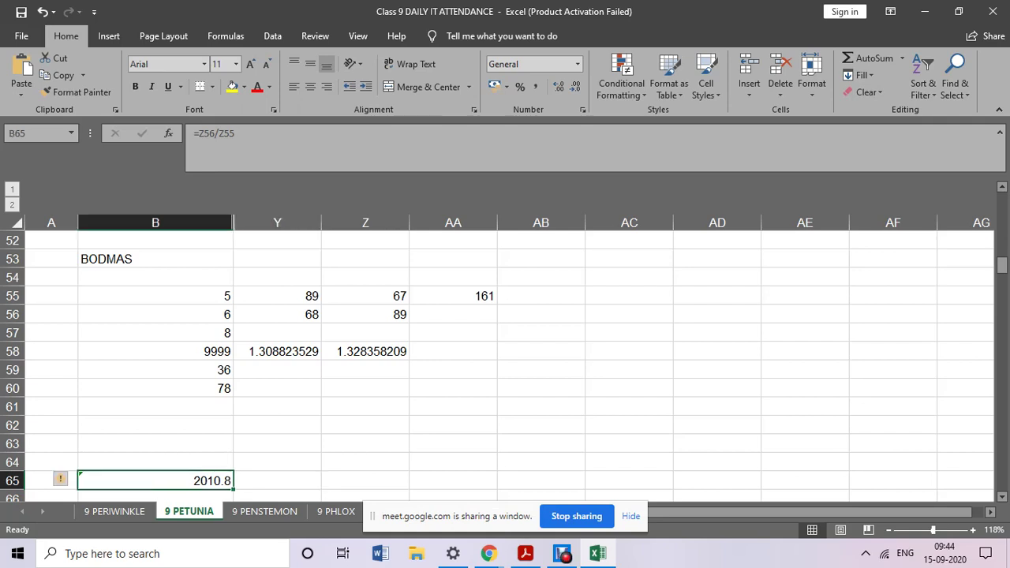
pyautogui.doubleClick(155, 481)
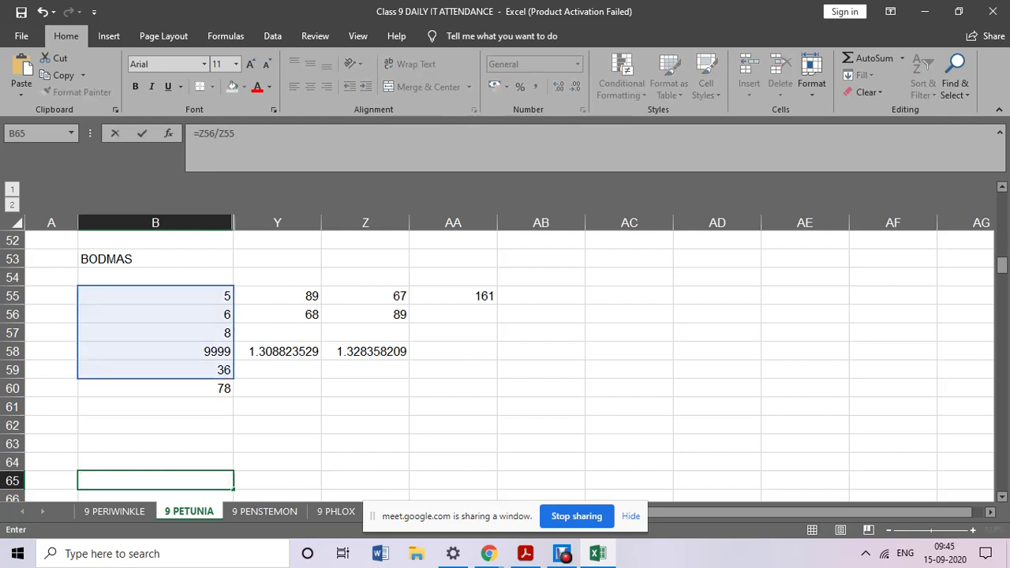
pyautogui.write('=')
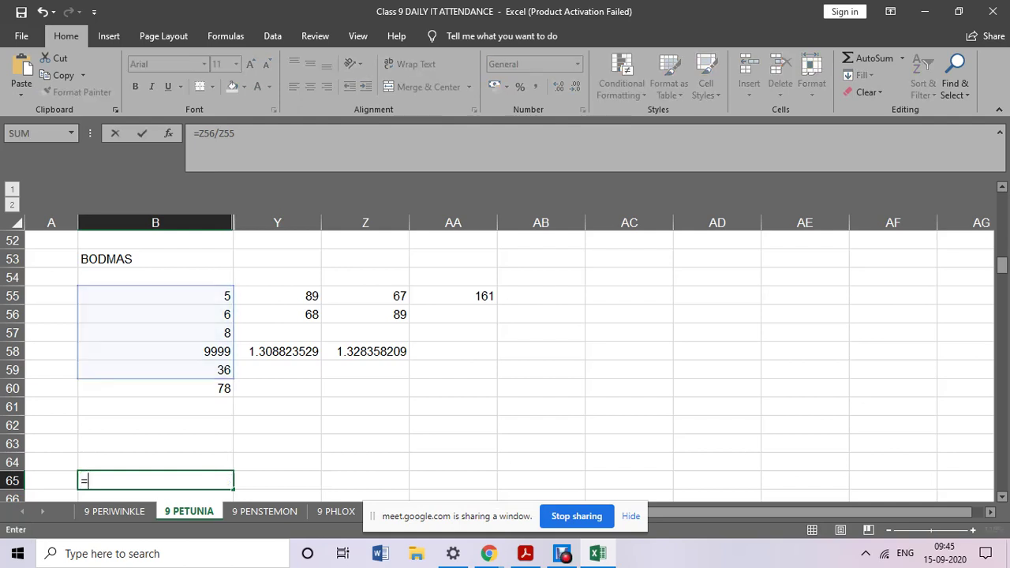
pyautogui.write('COUNT')
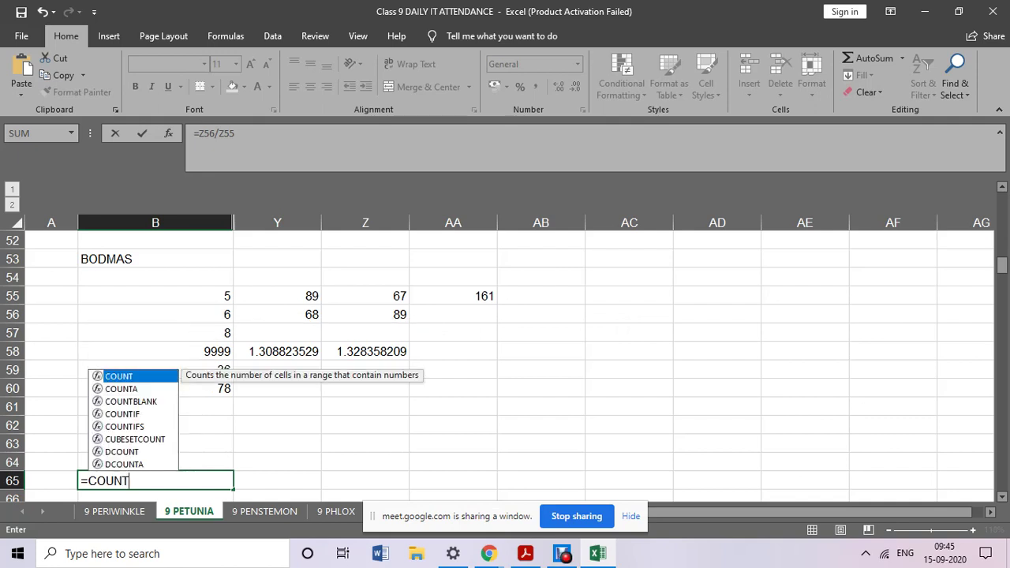
pyautogui.write('(')
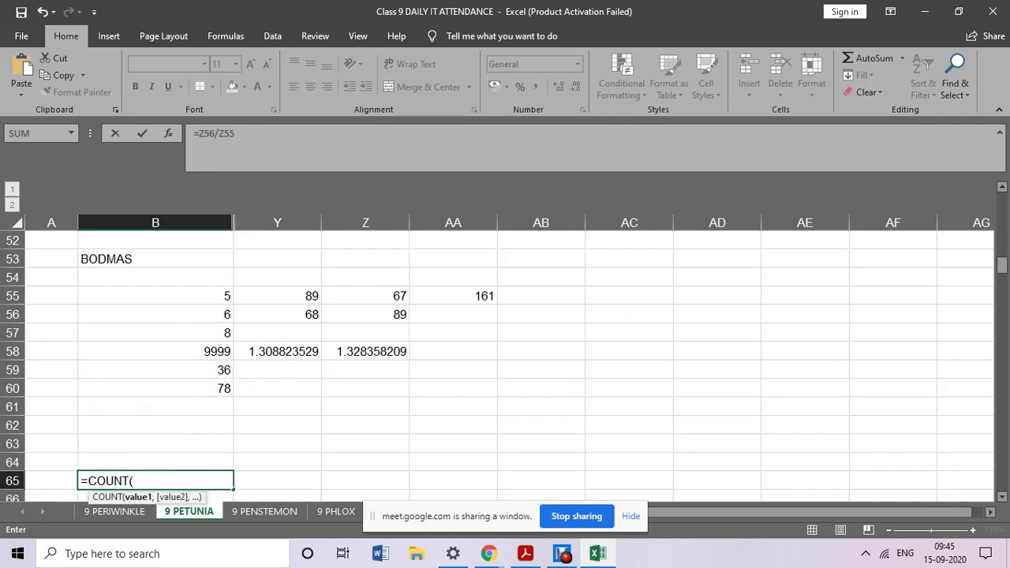
pyautogui.write('B55')
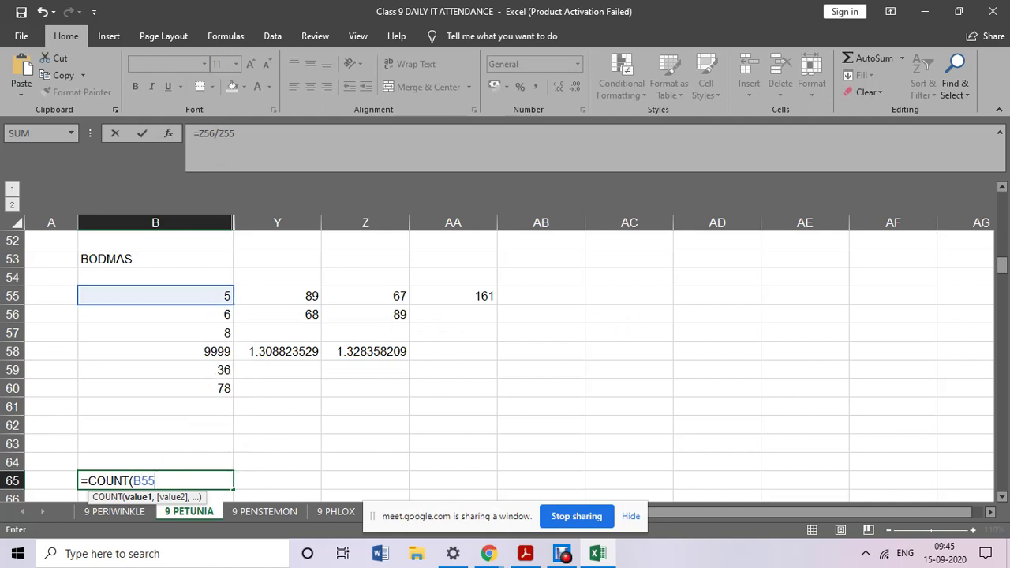
pyautogui.write(':B60')
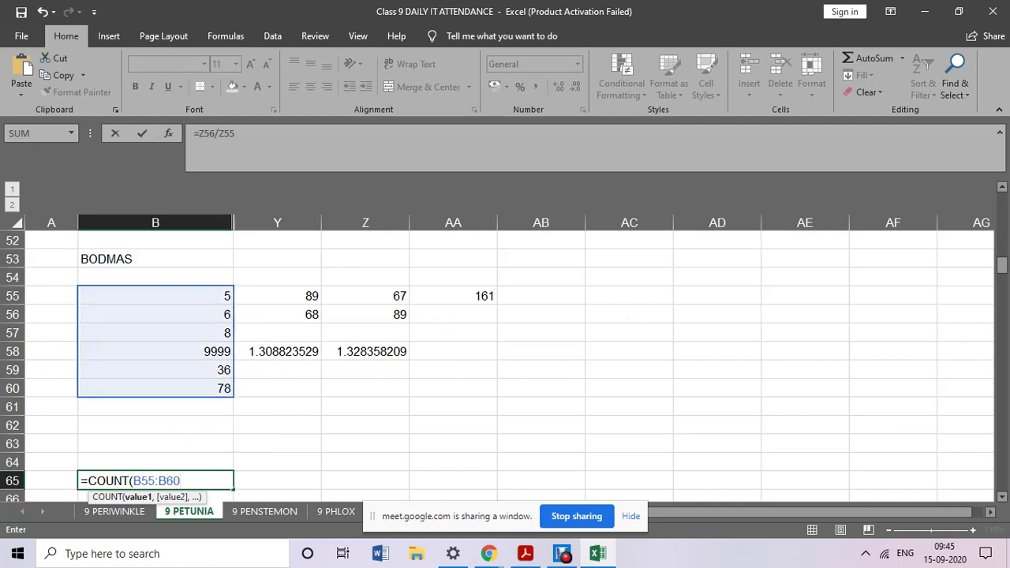
pyautogui.write(')')
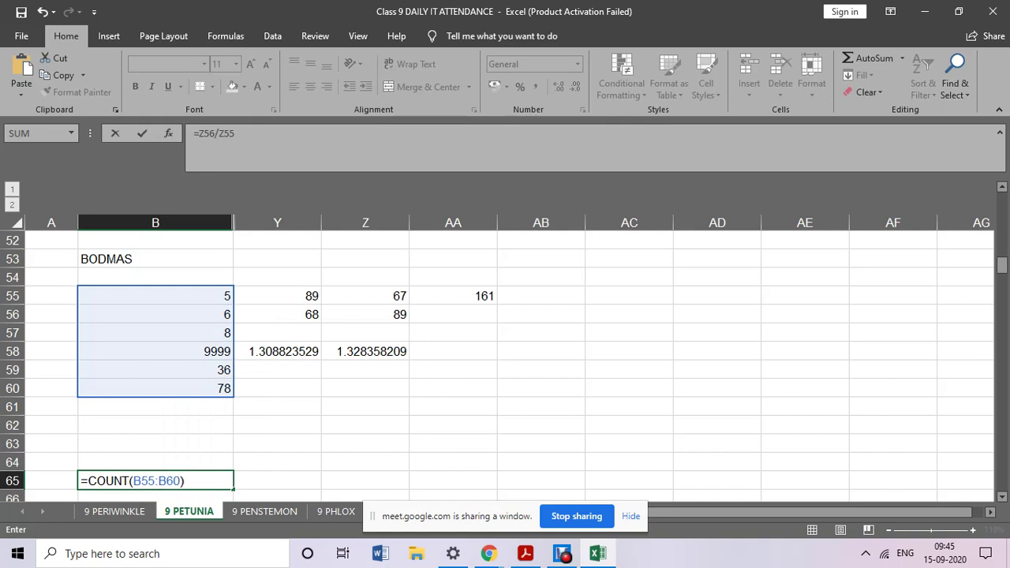
pyautogui.press('Tab')
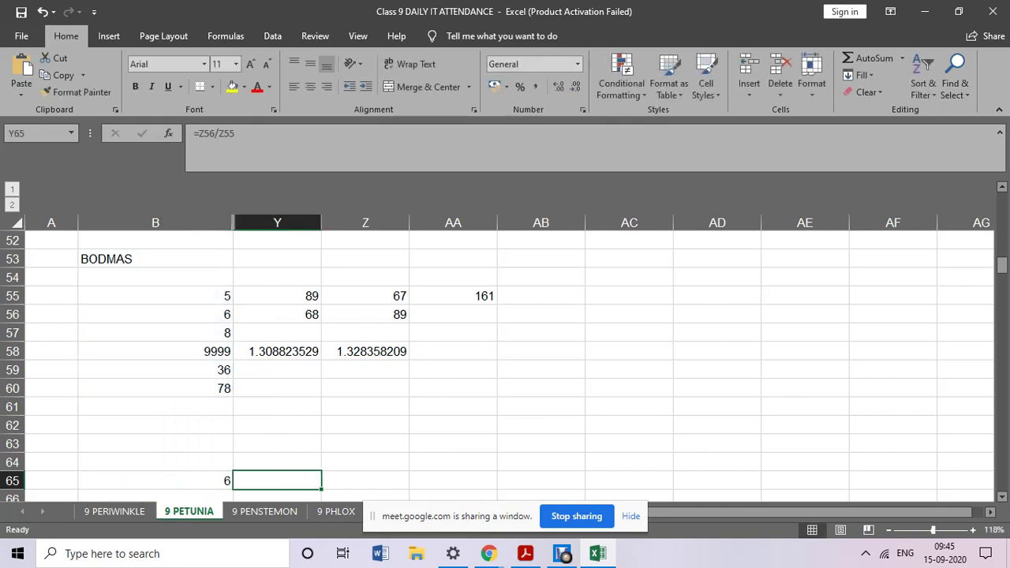
# Reopen cell B65 to review its COUNT formula and leave it as =COUNT(B55:B60).
pyautogui.click(156, 481)
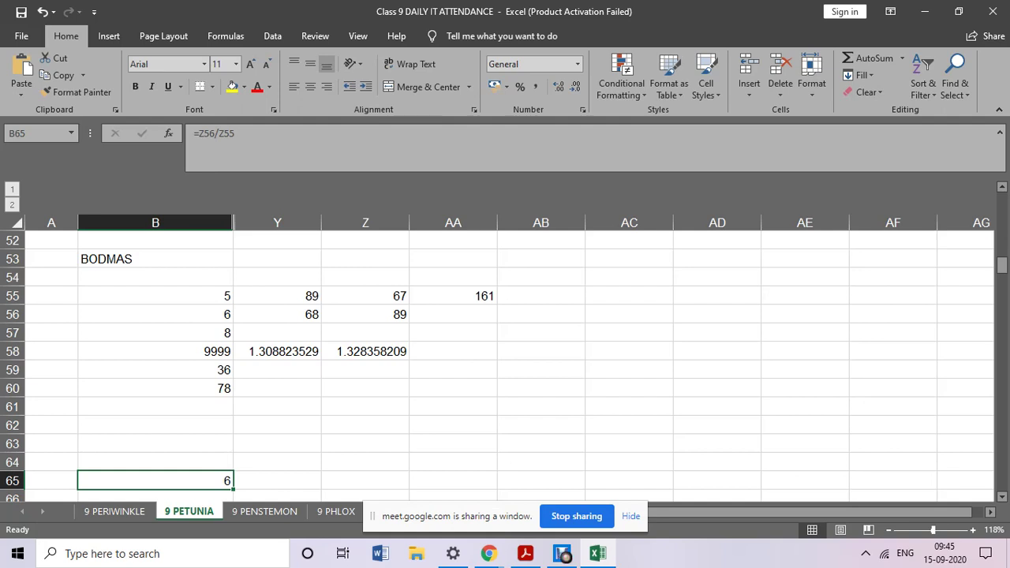
pyautogui.write('=COUNT(B55:B60)')
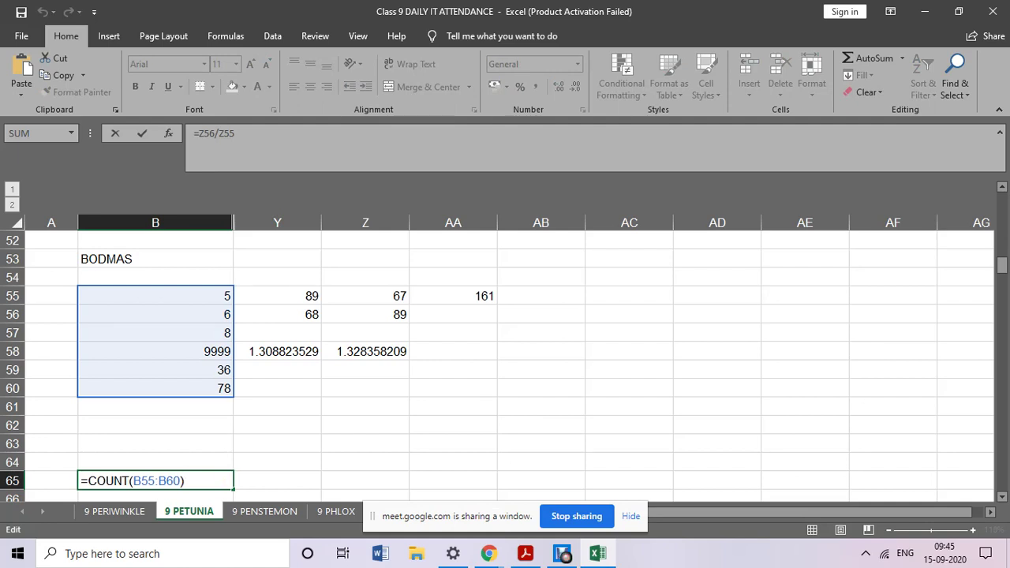
pyautogui.press('Tab')
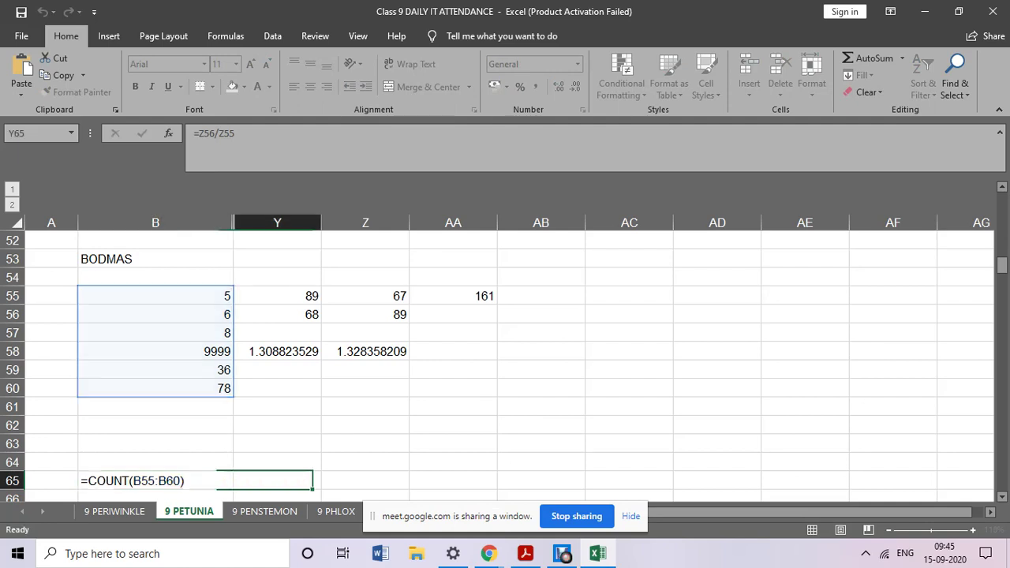
# Enter 90 in cell Y57 and select the empty cell Y62 below the column Y numbers.
pyautogui.click(277, 333)
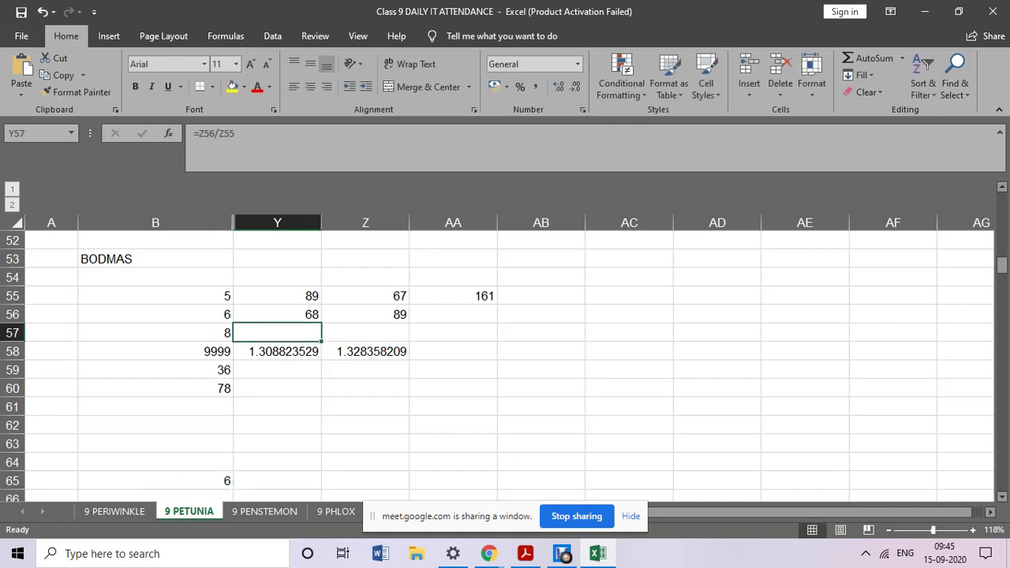
pyautogui.write('90')
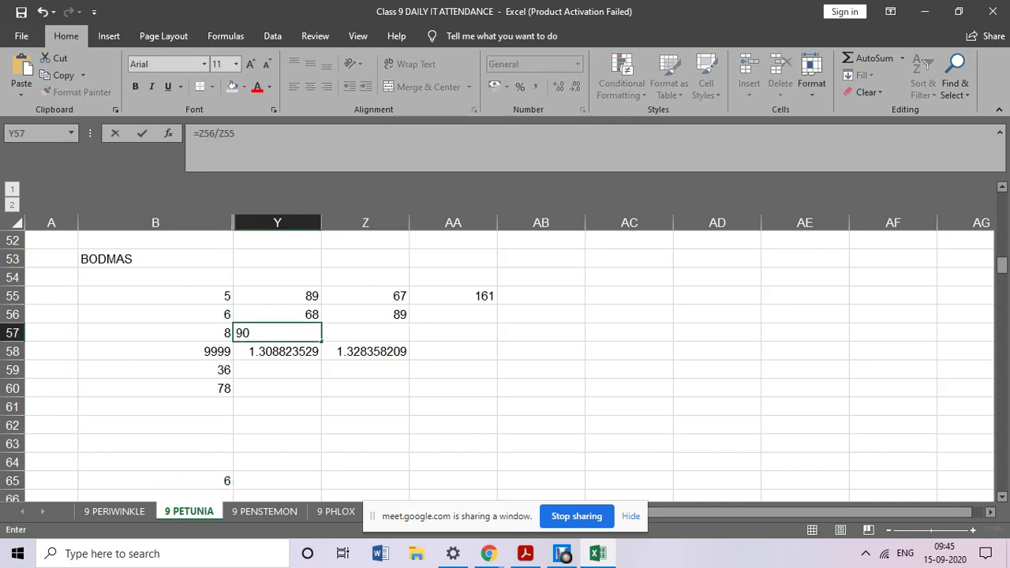
pyautogui.click(277, 426)
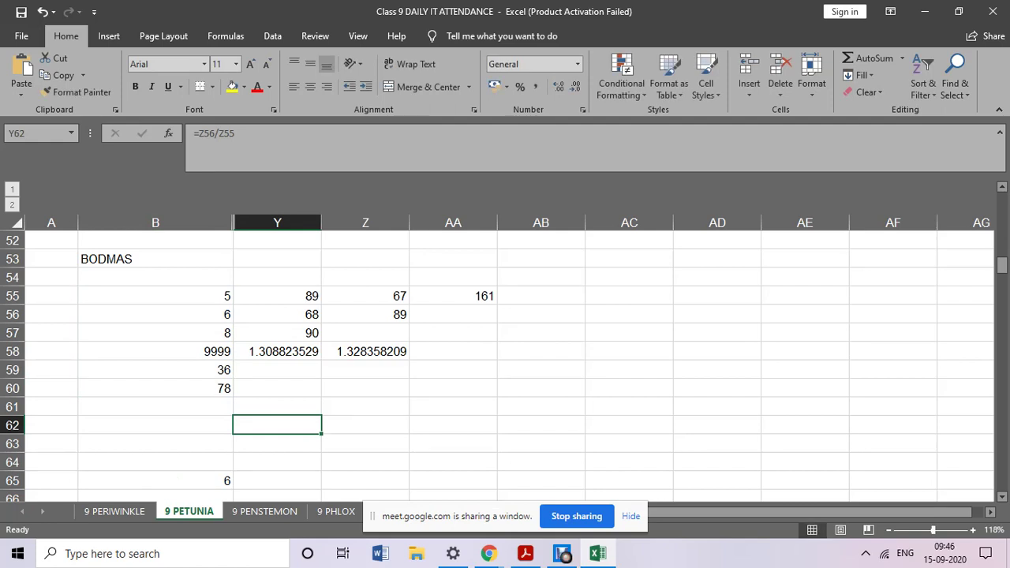
# Enter =COUNT(Y55:Y58) in cell Y62 to count the numbers in column Y.
pyautogui.write('=')
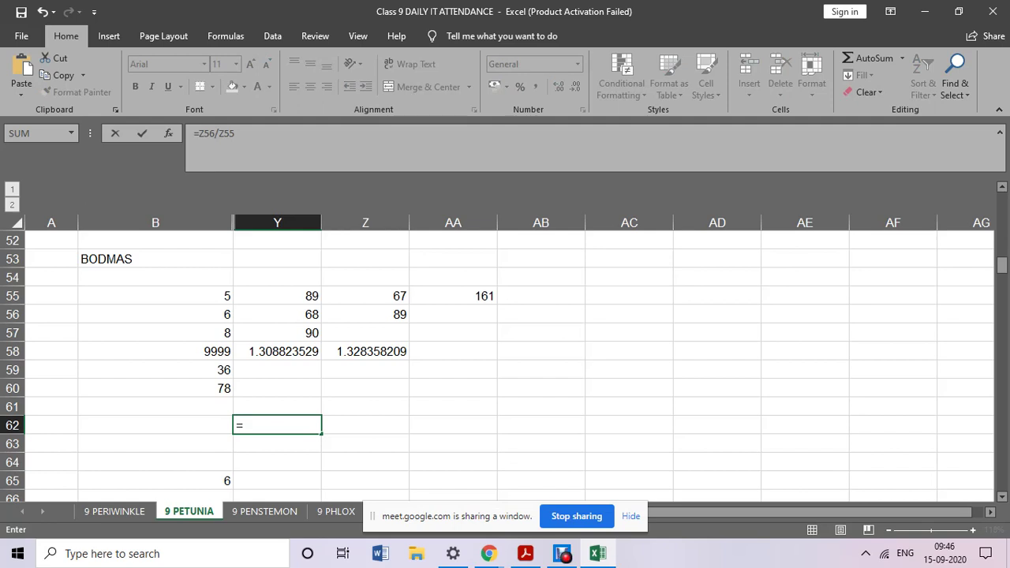
pyautogui.write('COU')
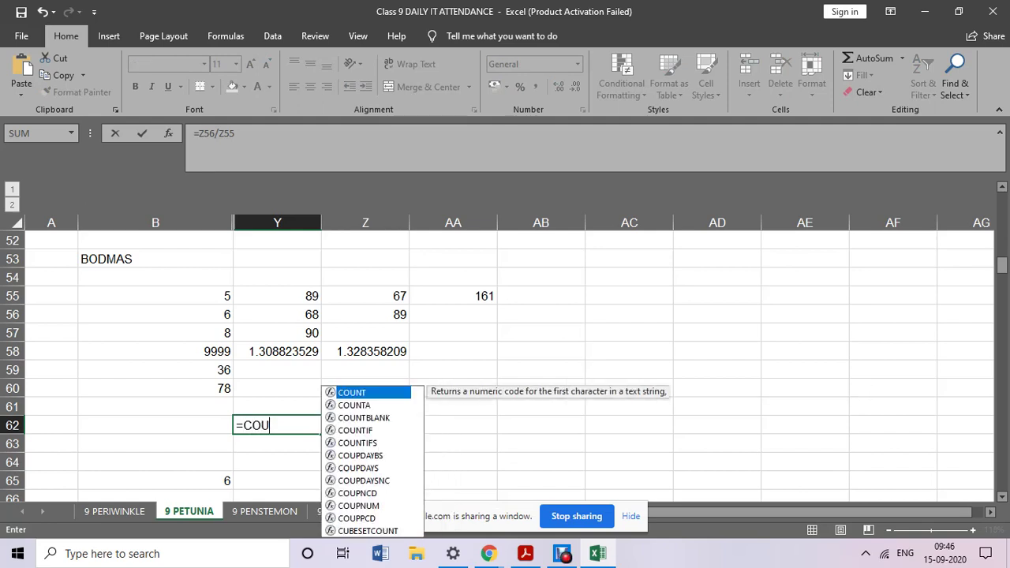
pyautogui.write('NT(')
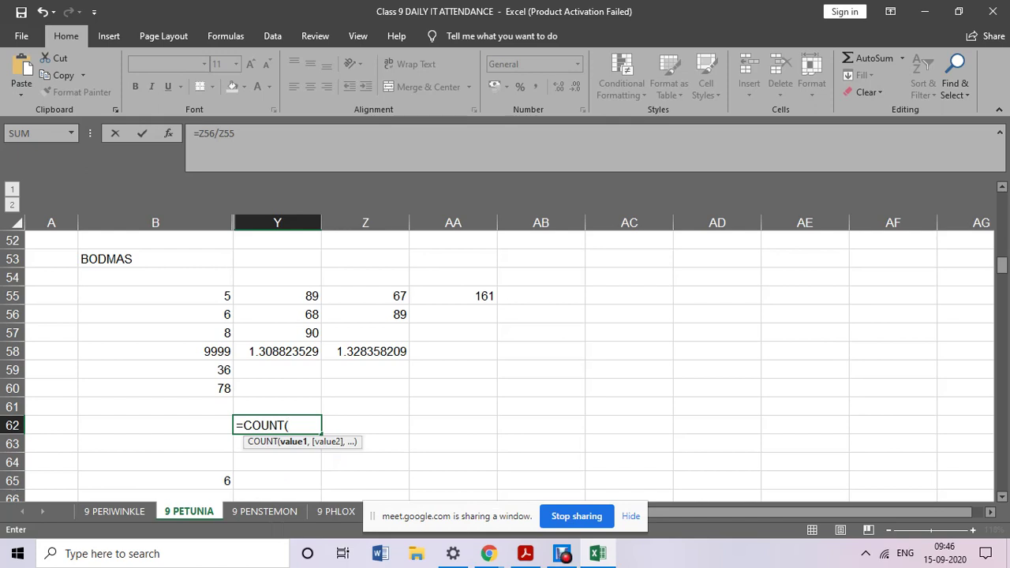
pyautogui.write('Y55')
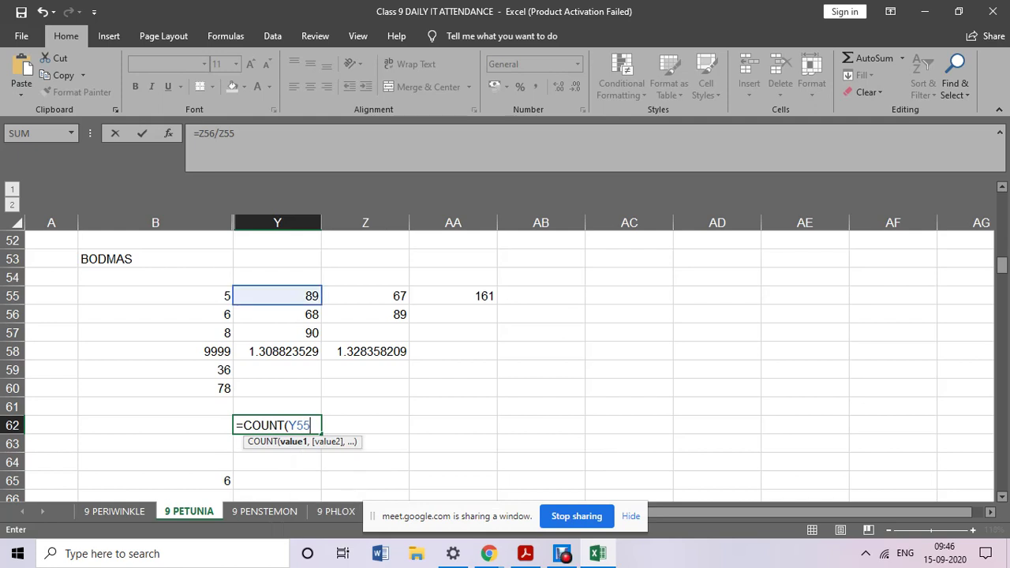
pyautogui.write(':Y')
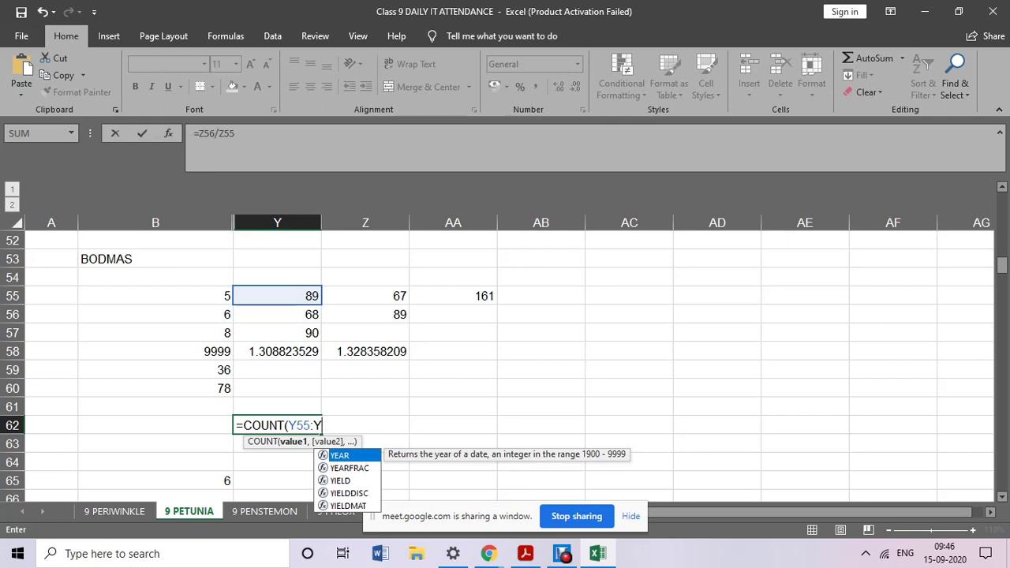
pyautogui.write('58')
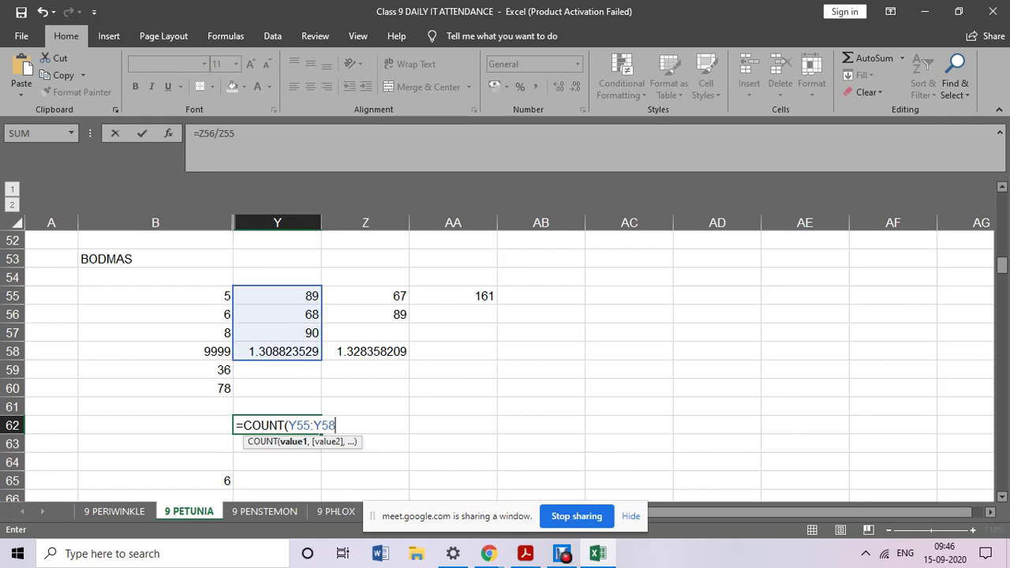
pyautogui.write(')')
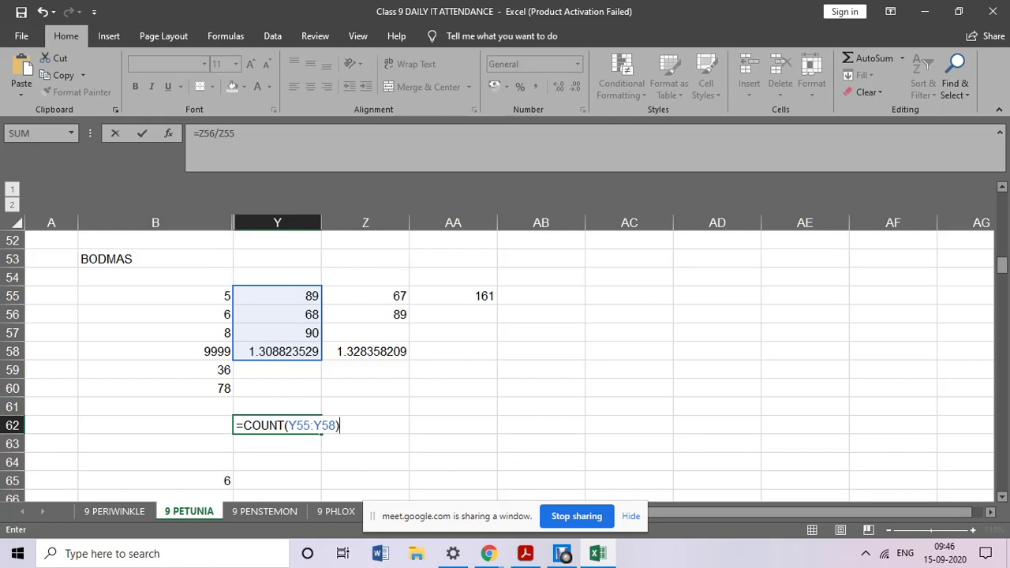
pyautogui.press('Return')
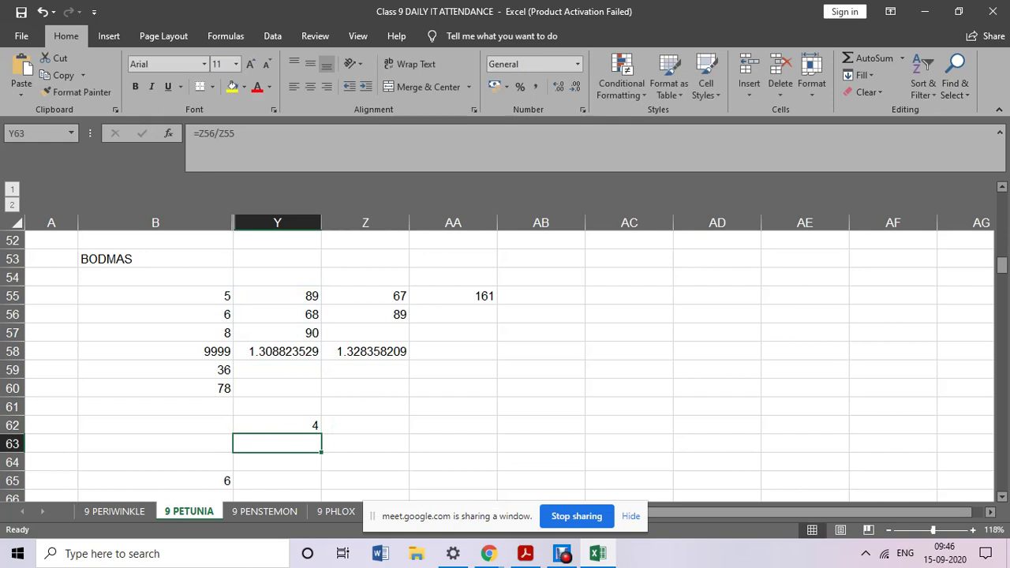
# Enter 89 in cell AA56, 78 in cell AA60 and 70 in cell AA58, leaving AA57 and AA59 empty.
pyautogui.click(277, 425)
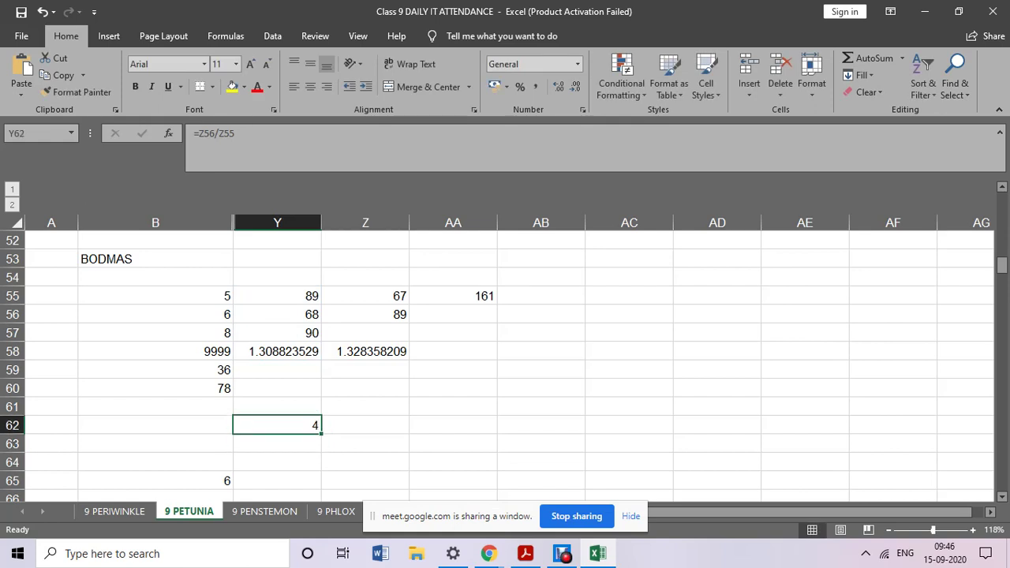
pyautogui.click(453, 315)
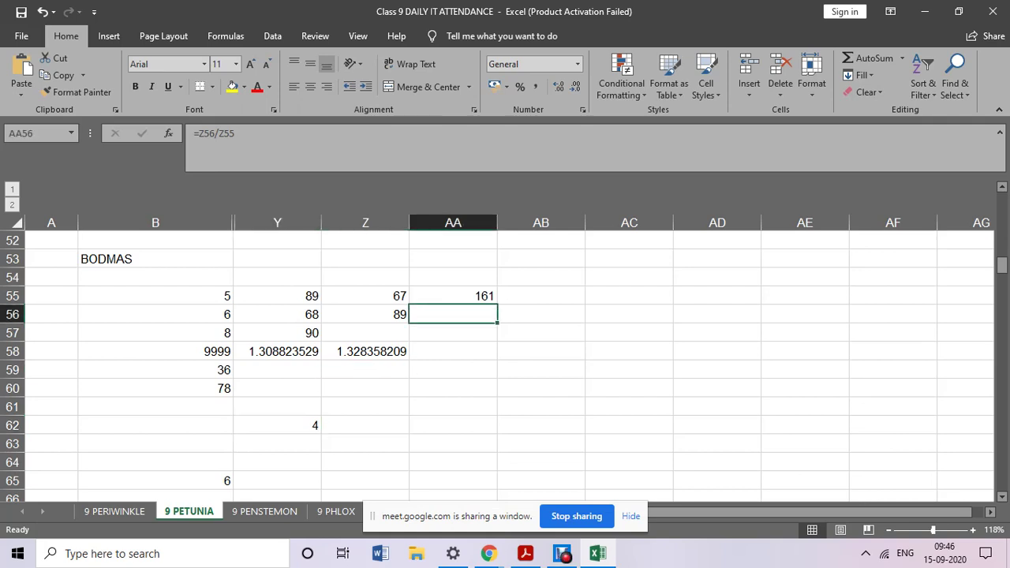
pyautogui.write('89')
pyautogui.click(453, 388)
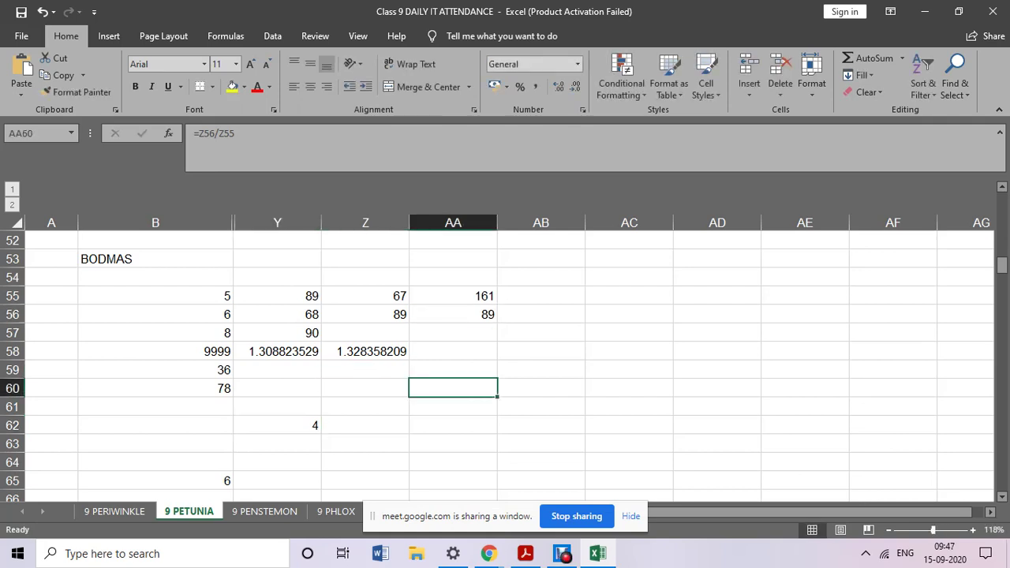
pyautogui.write('78')
pyautogui.click(453, 351)
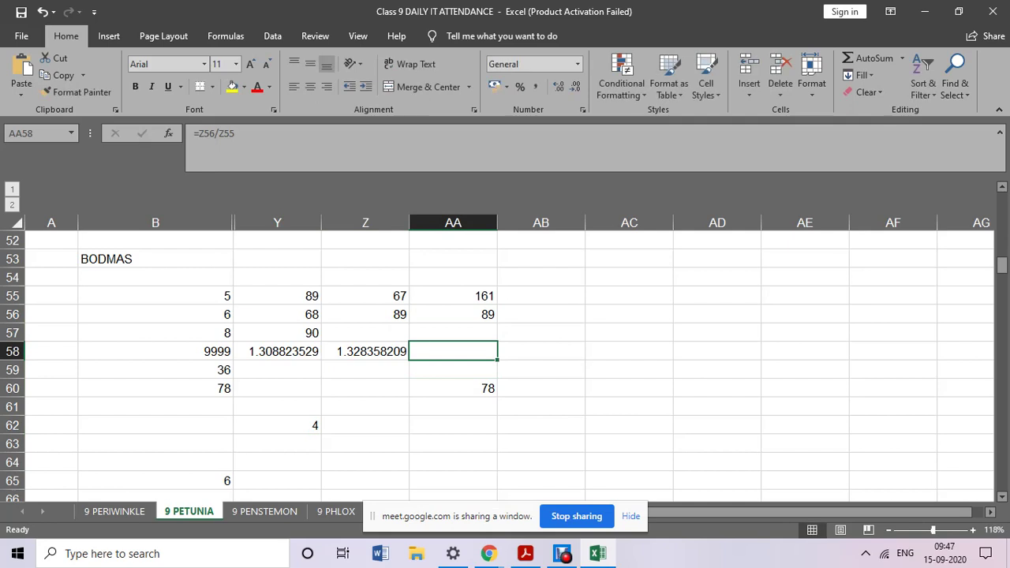
pyautogui.write('70')
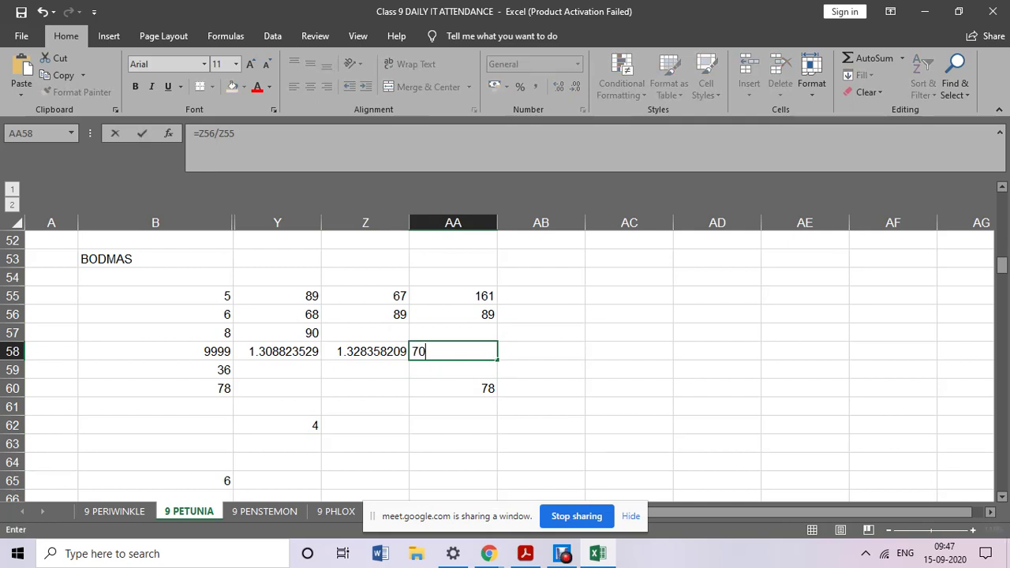
# Enter =COUNT(AA55:AA60) in cell AA62 to count the numbers in column AA, and reselect that cell.
pyautogui.click(453, 425)
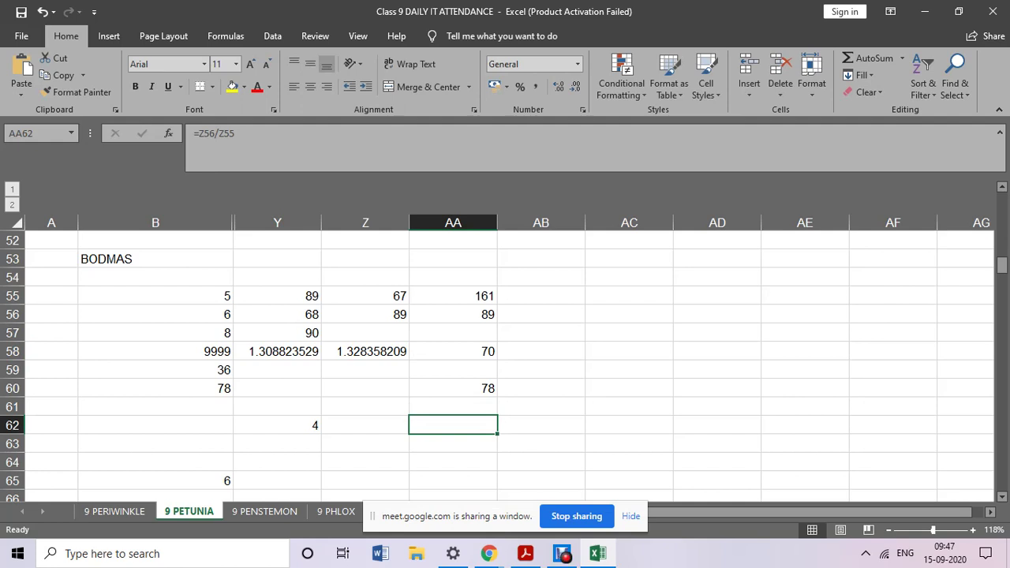
pyautogui.write('=COUNT(')
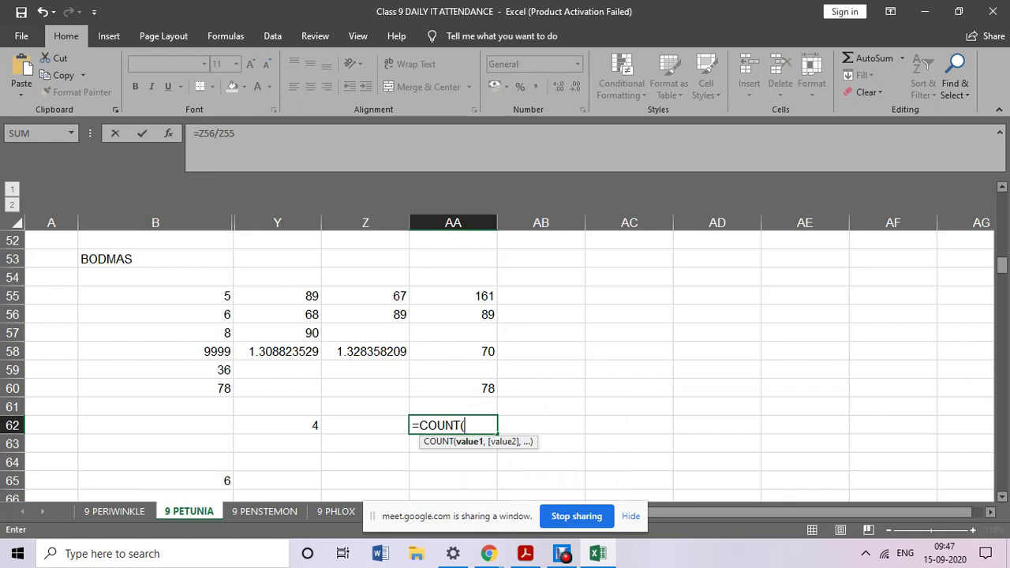
pyautogui.write('AA55')
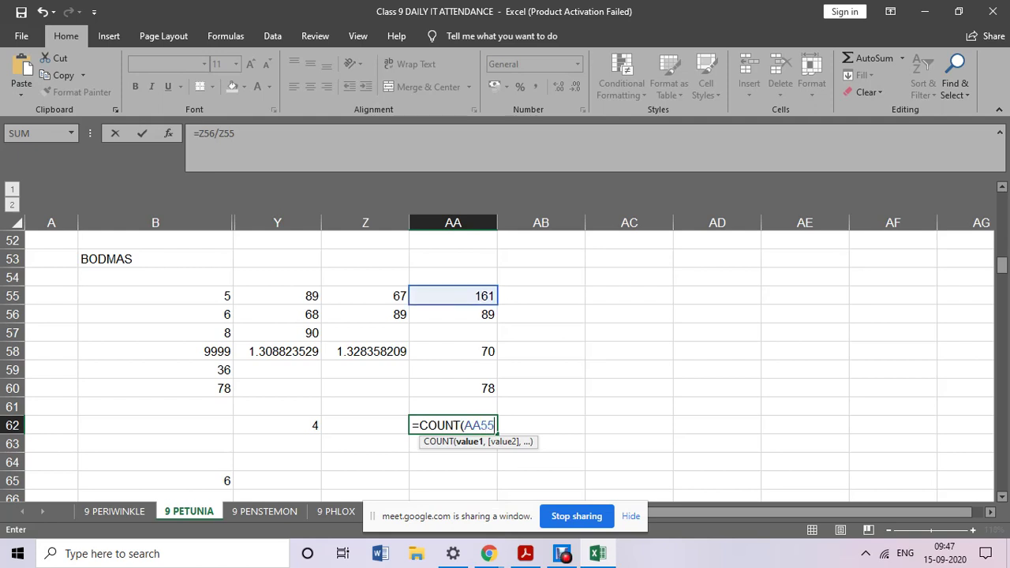
pyautogui.write(':AA60')
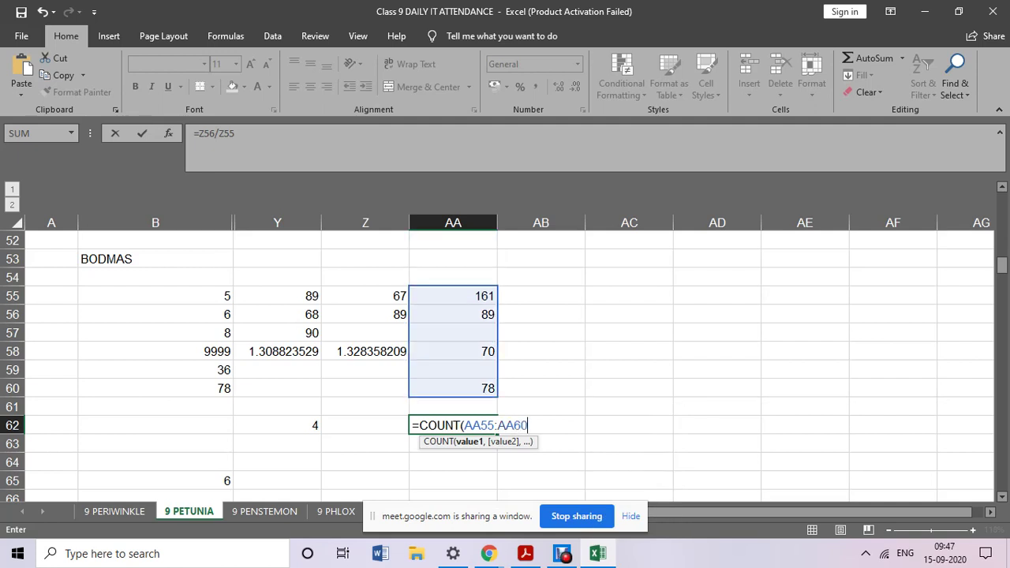
pyautogui.write(')')
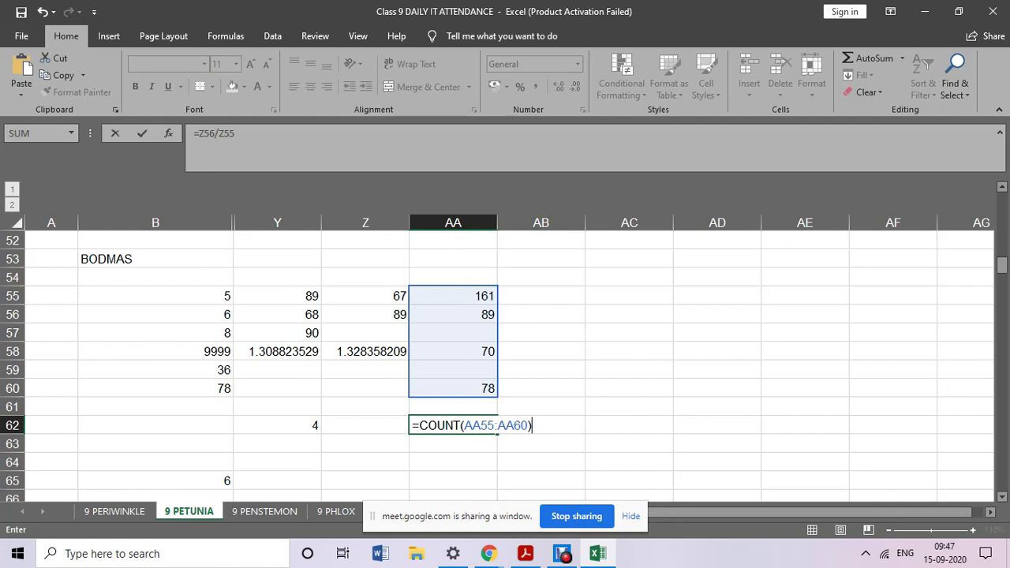
pyautogui.click(453, 462)
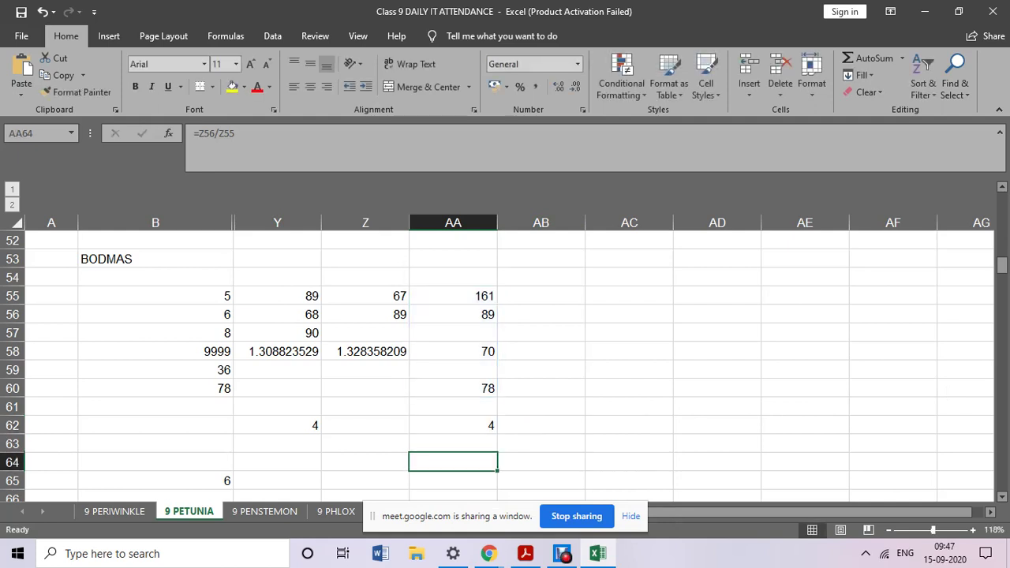
pyautogui.click(453, 425)
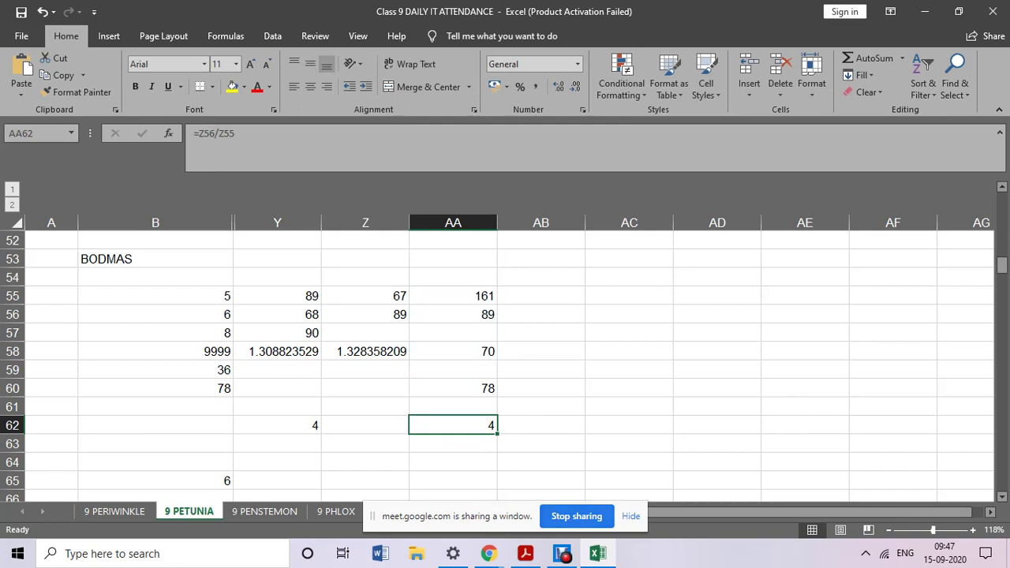
# Switch to the Google Meet call in Chrome, stop presenting the workbook and share the Spread sheet.pdf window instead.
pyautogui.click(630, 516)
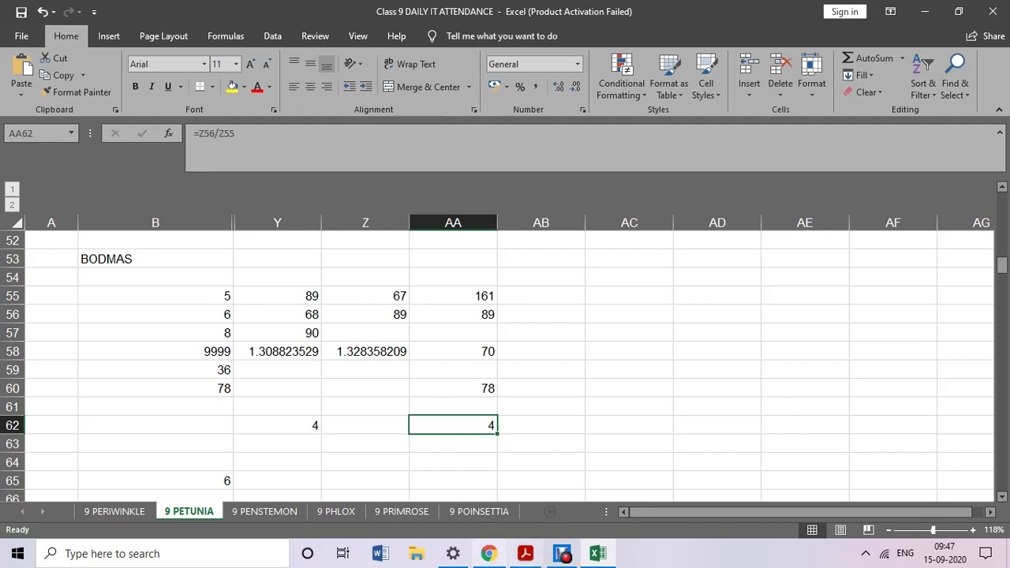
pyautogui.click(490, 554)
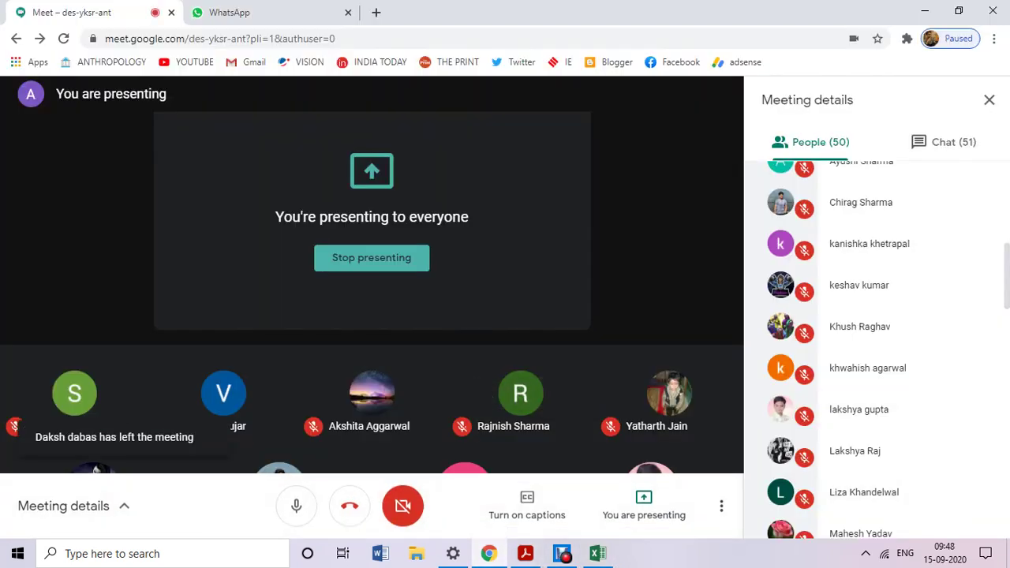
pyautogui.click(644, 506)
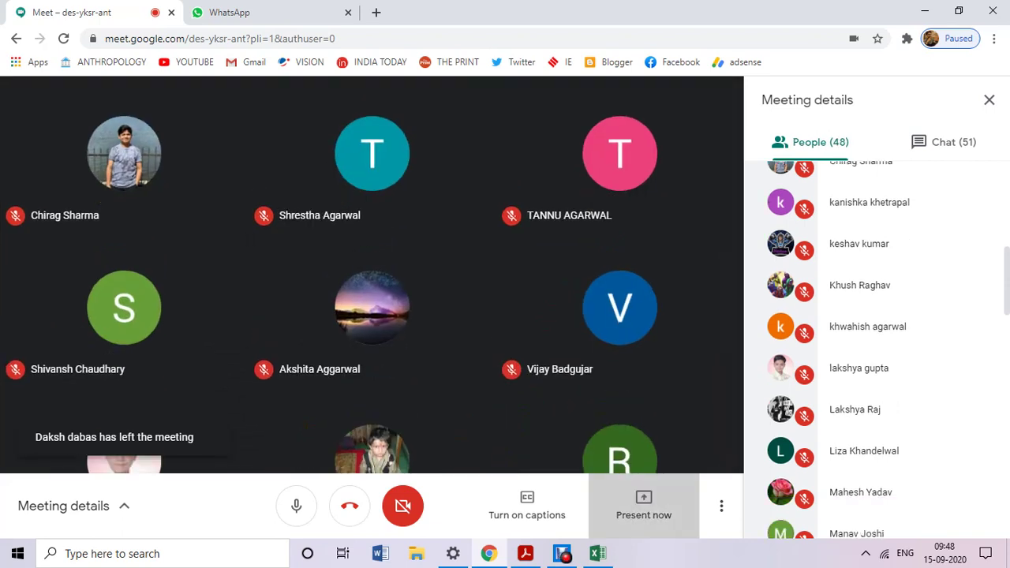
pyautogui.click(644, 505)
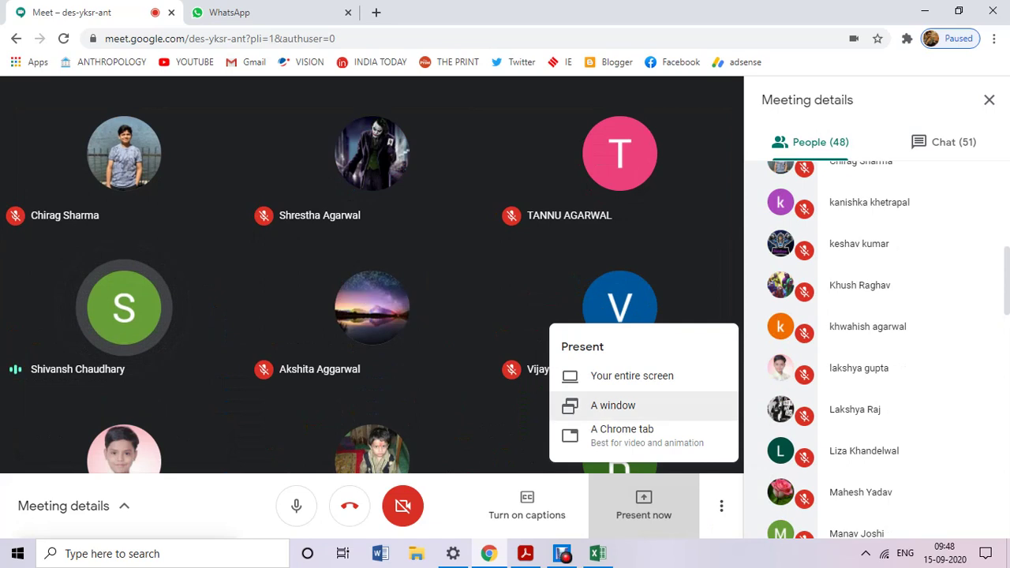
pyautogui.click(652, 405)
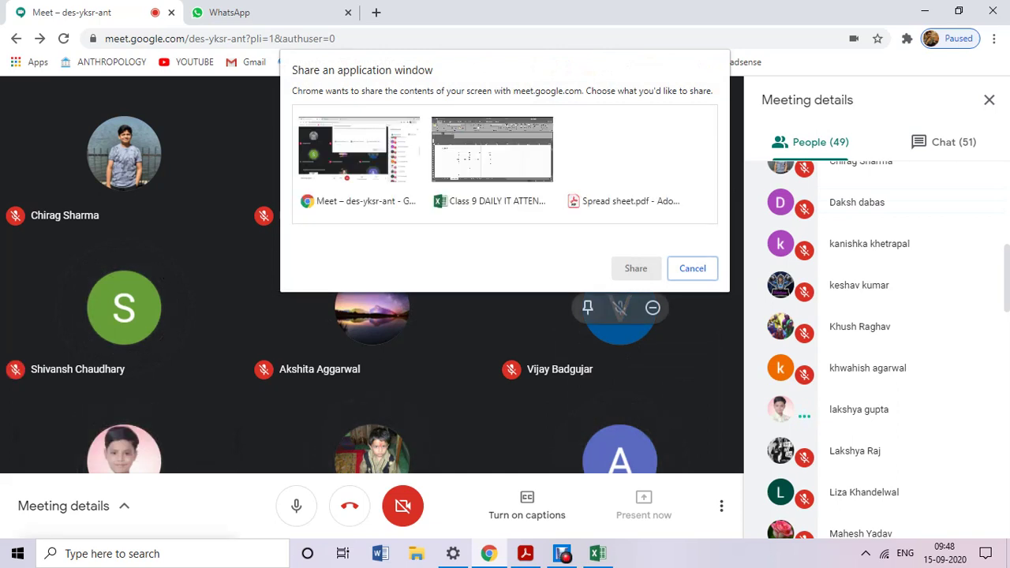
pyautogui.click(625, 162)
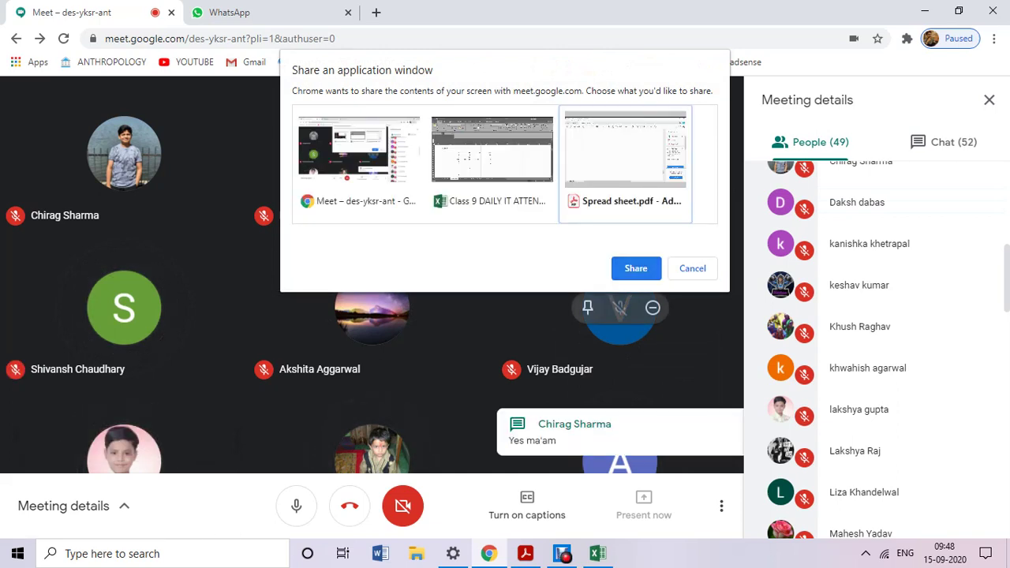
pyautogui.click(636, 268)
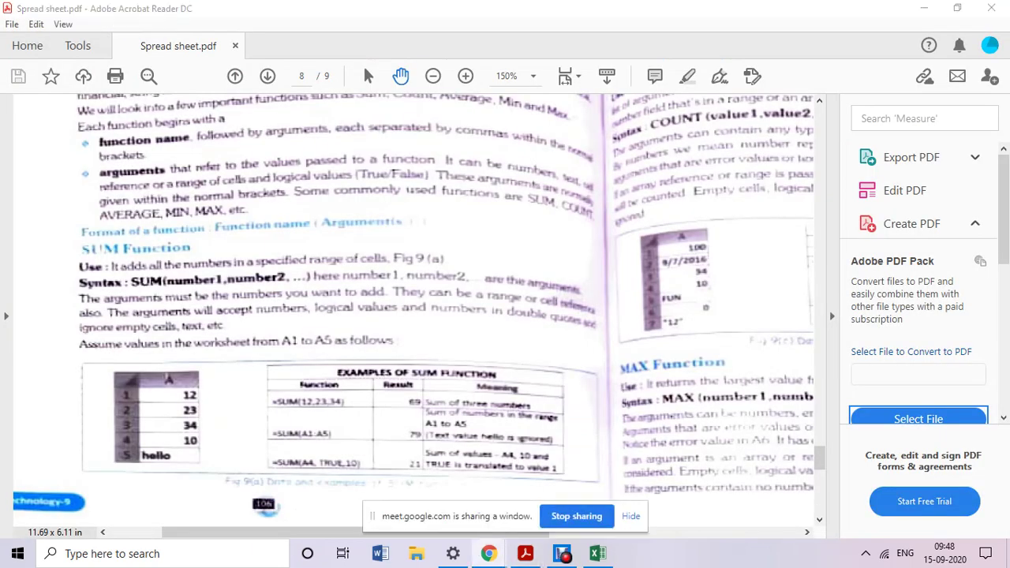
# Examine the Spread sheet.pdf pages explaining the AVERAGE, COUNT, MAX and MIN functions and AutoSum.
pyautogui.scroll(-3, 414, 310)
pyautogui.click(433, 76)
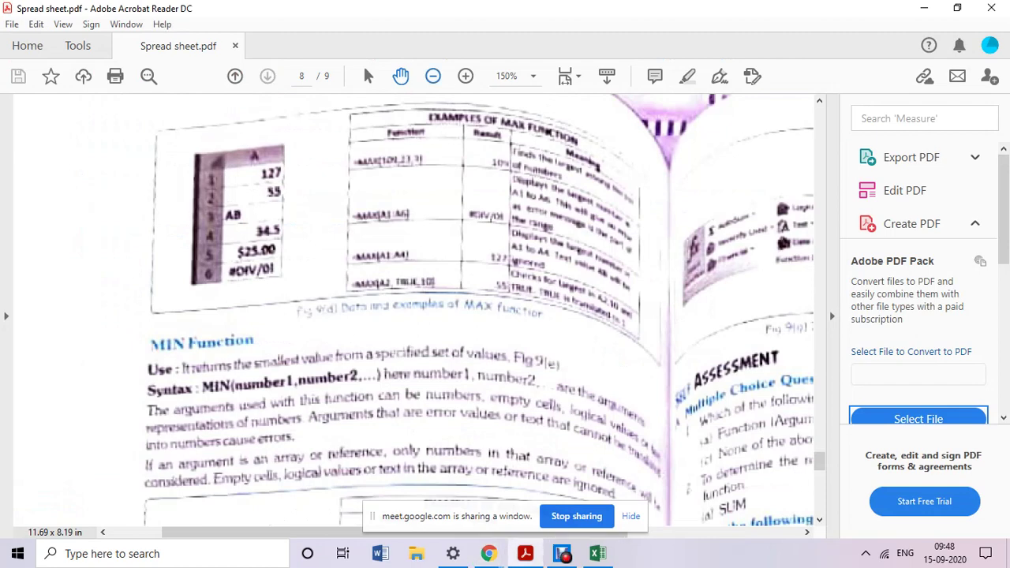
pyautogui.hotkey('ctrl', '-')
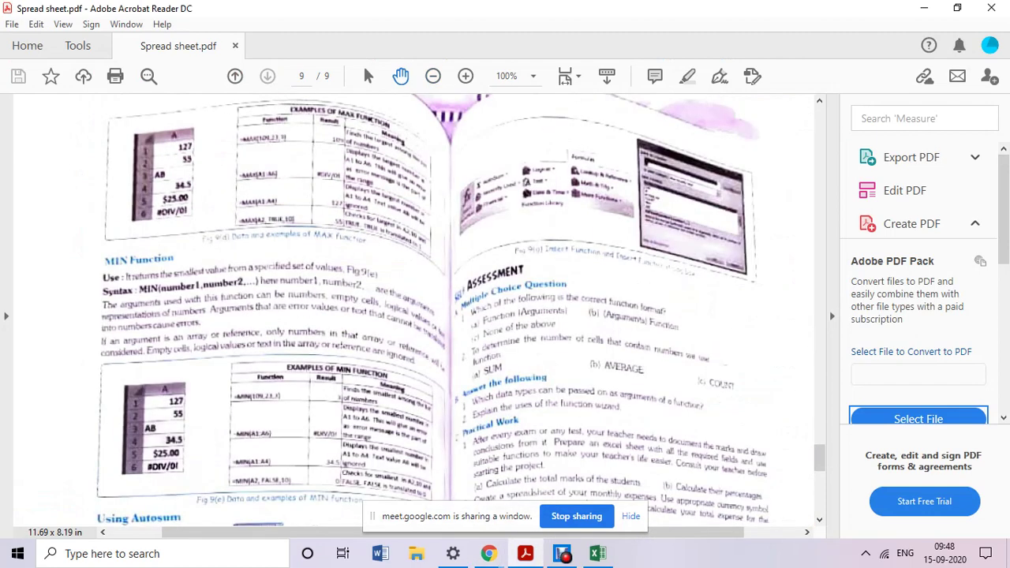
pyautogui.hotkey('ctrl', '-')
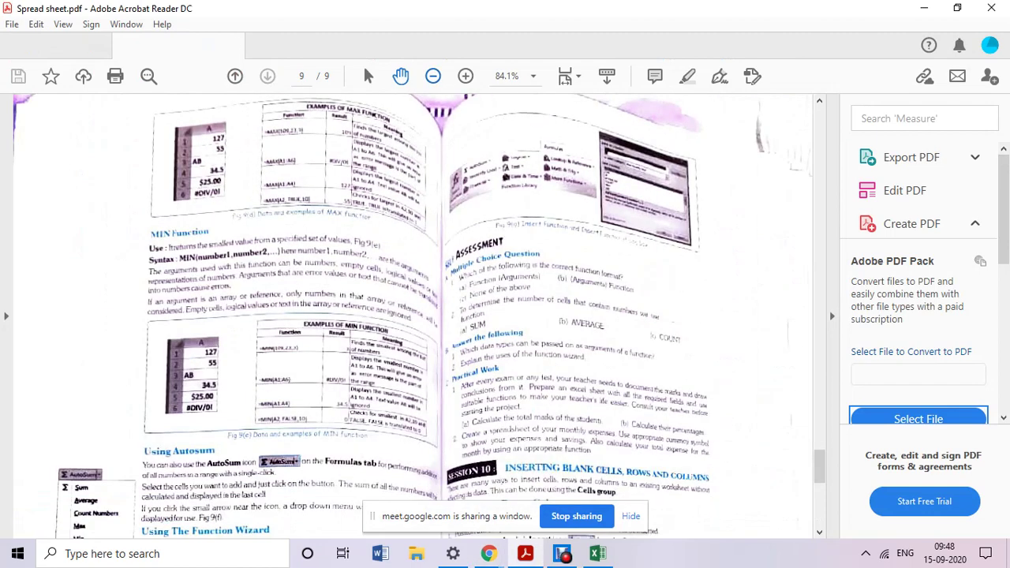
pyautogui.scroll(6, 414, 310)
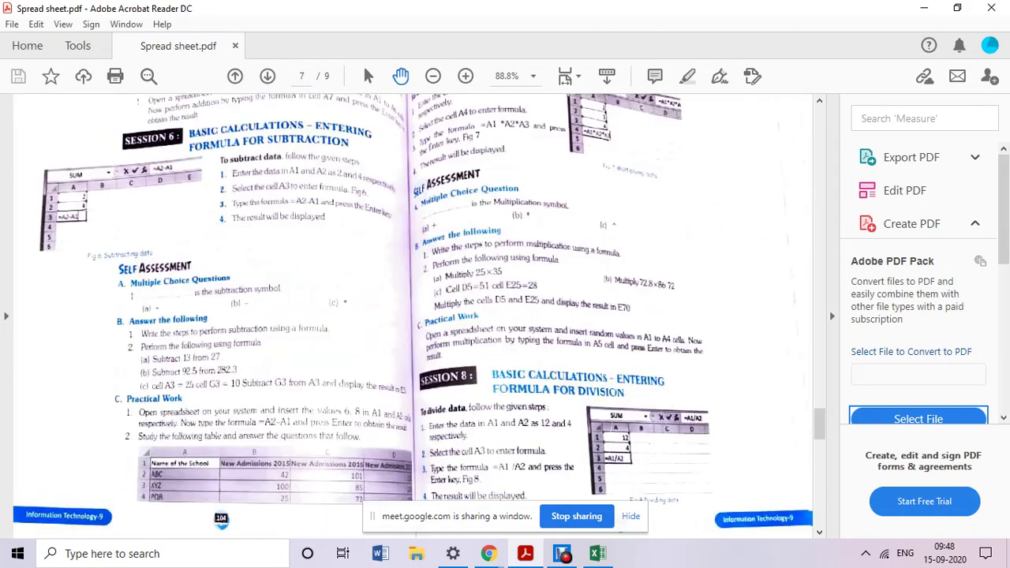
pyautogui.scroll(-5, 413, 316)
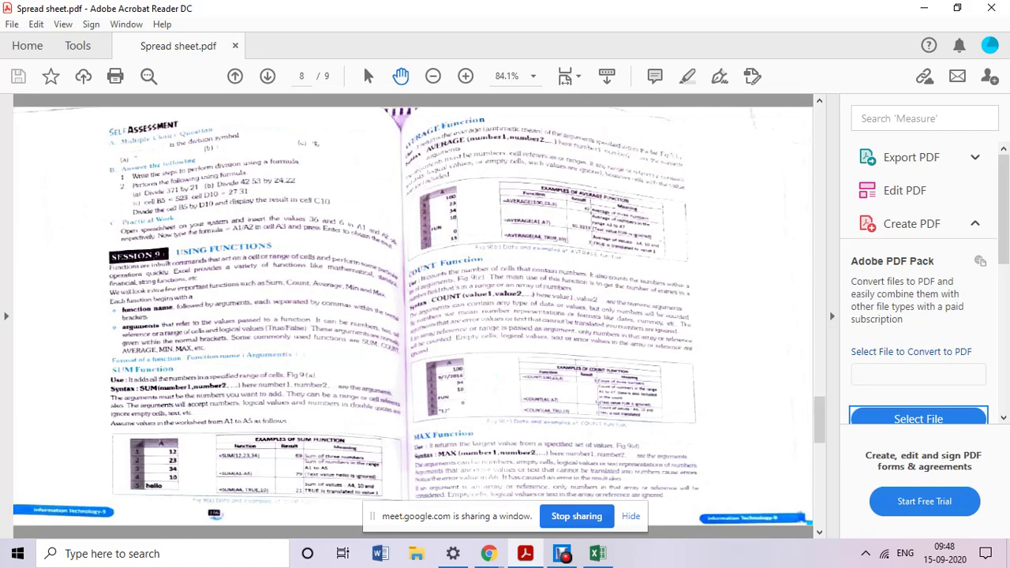
pyautogui.click(465, 75)
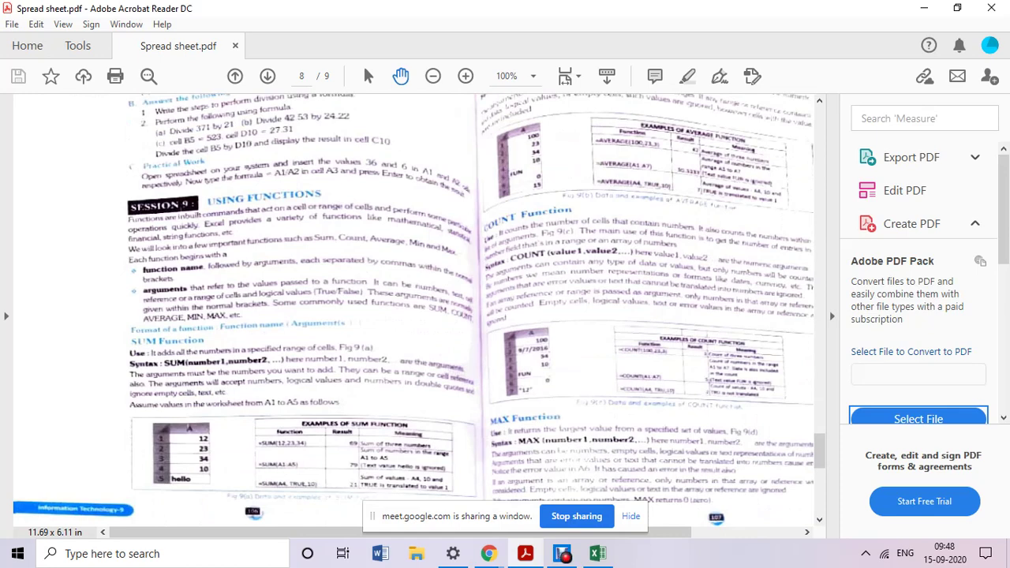
pyautogui.moveTo(489, 276); pyautogui.dragTo(338, 341)
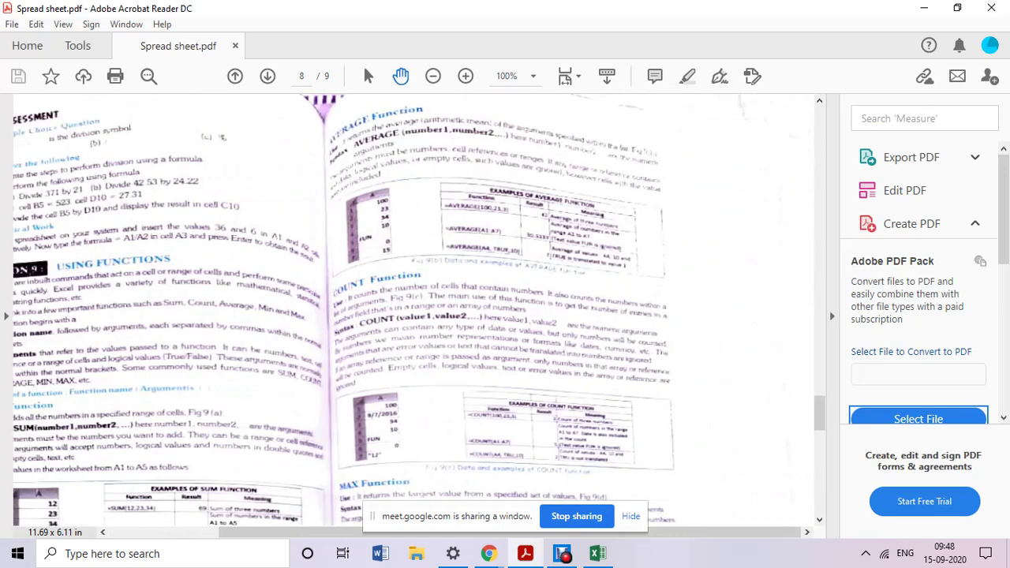
pyautogui.scroll(-2, 418, 307)
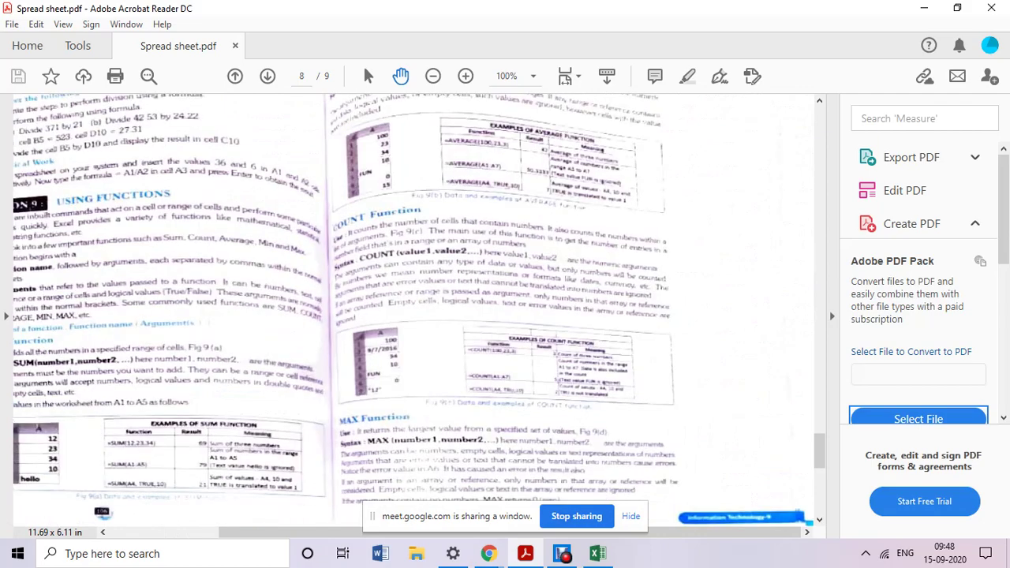
pyautogui.scroll(-5, 418, 308)
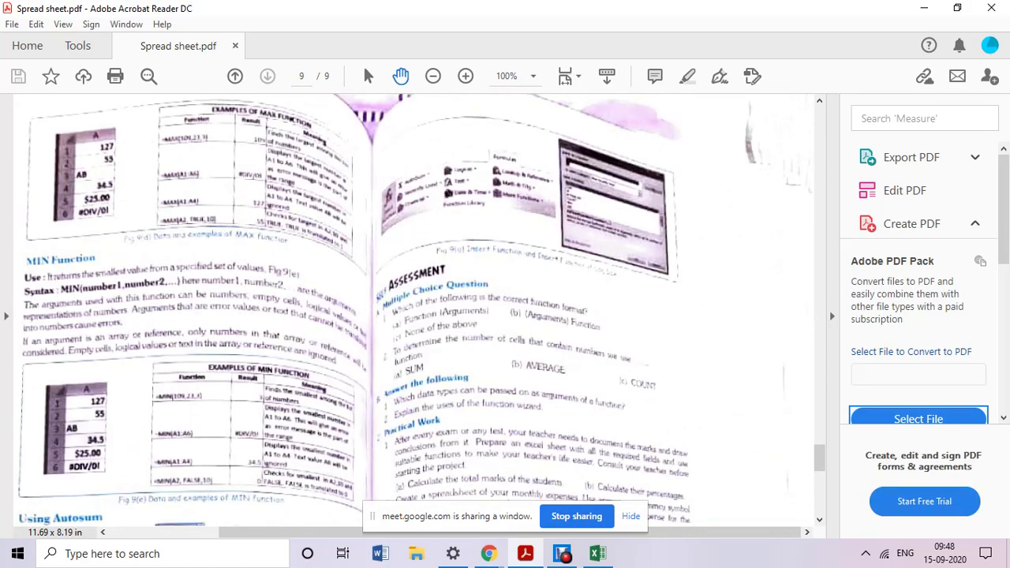
pyautogui.scroll(-5, 416, 308)
pyautogui.scroll(3, 419, 308)
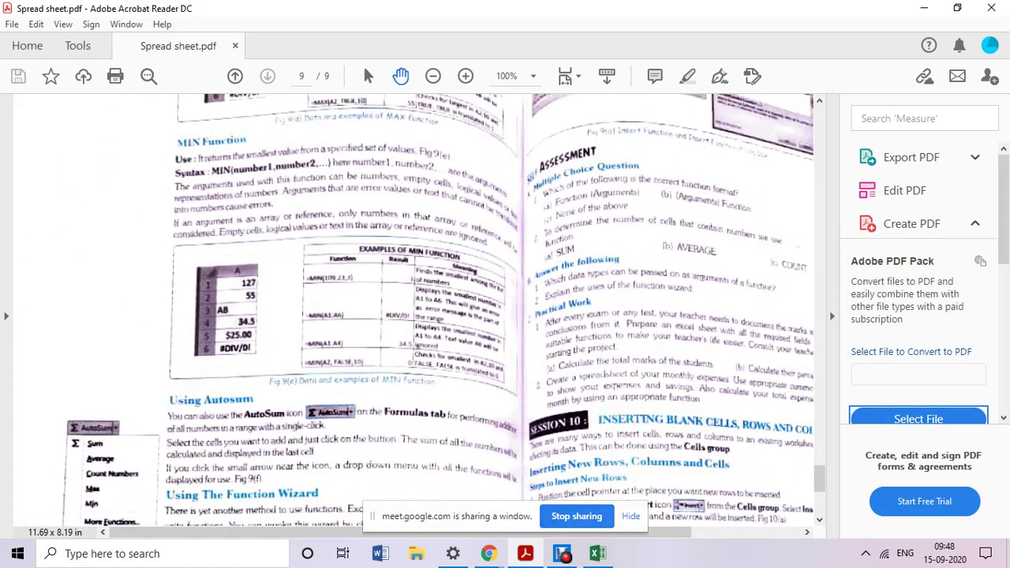
# Stop sharing the PDF, present the Class 9 DAILY IT ATTENDANCE Excel window in Google Meet, and select cell B55.
pyautogui.click(577, 516)
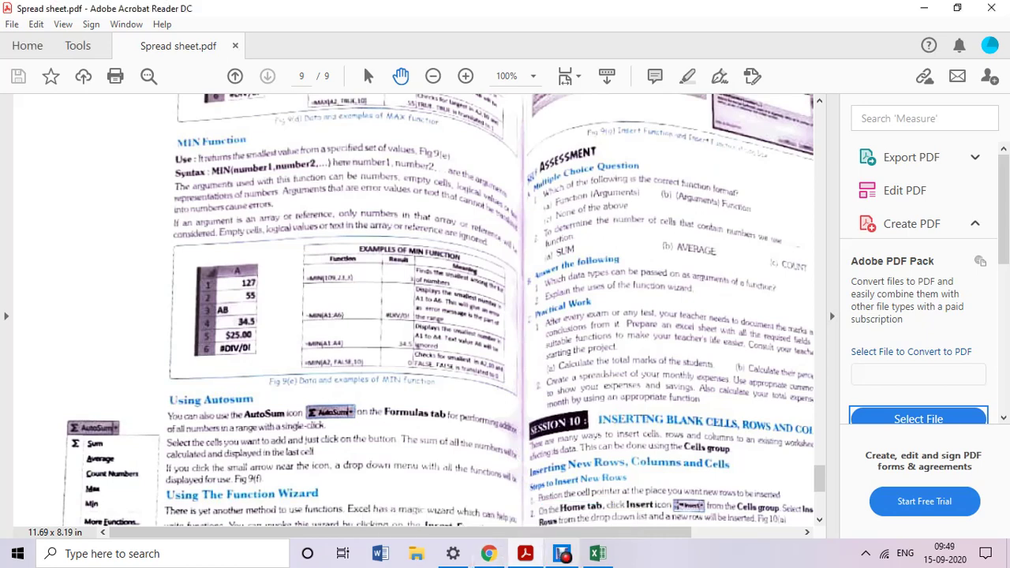
pyautogui.click(490, 554)
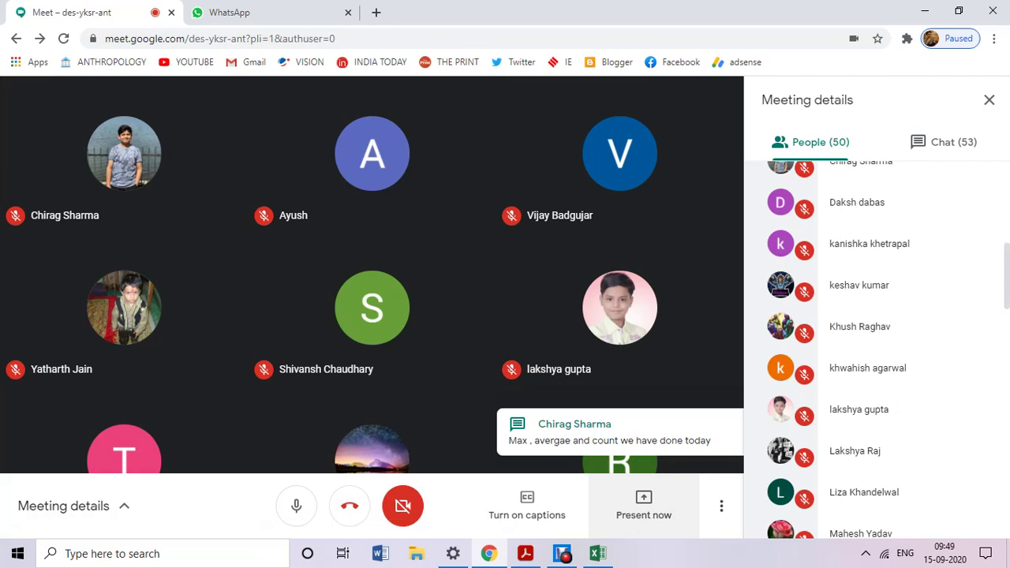
pyautogui.click(644, 505)
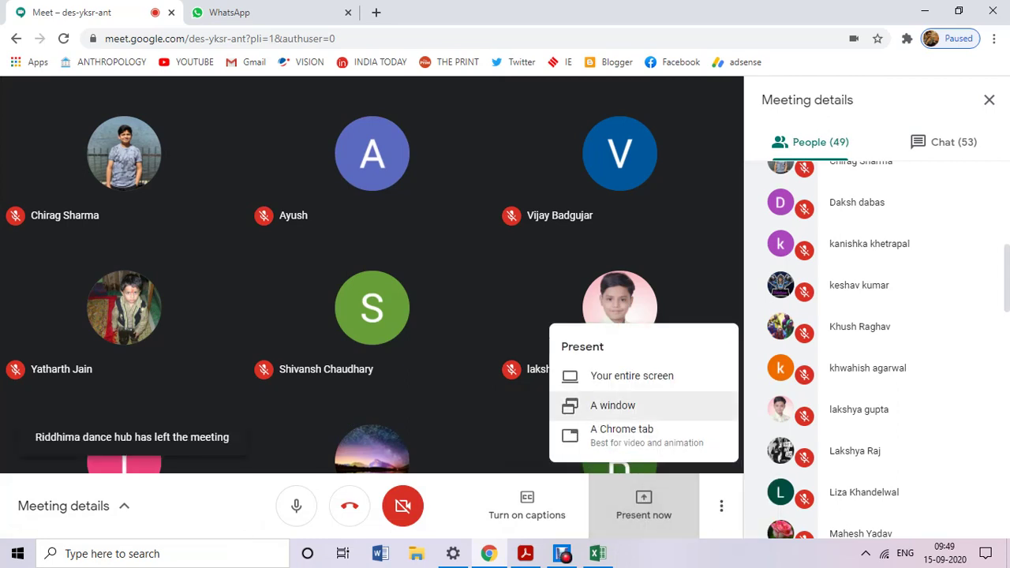
pyautogui.click(662, 407)
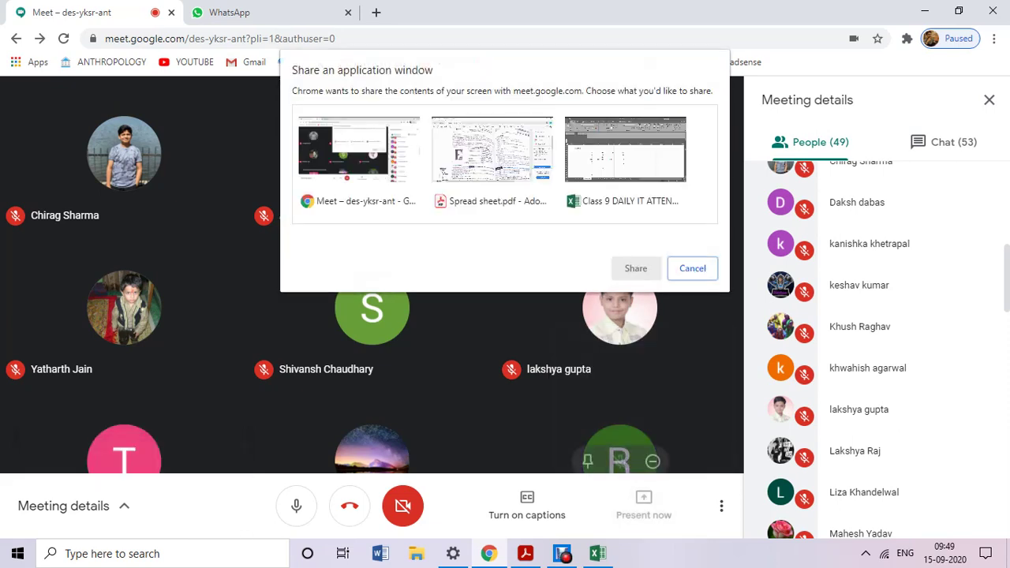
pyautogui.click(625, 154)
pyautogui.click(636, 268)
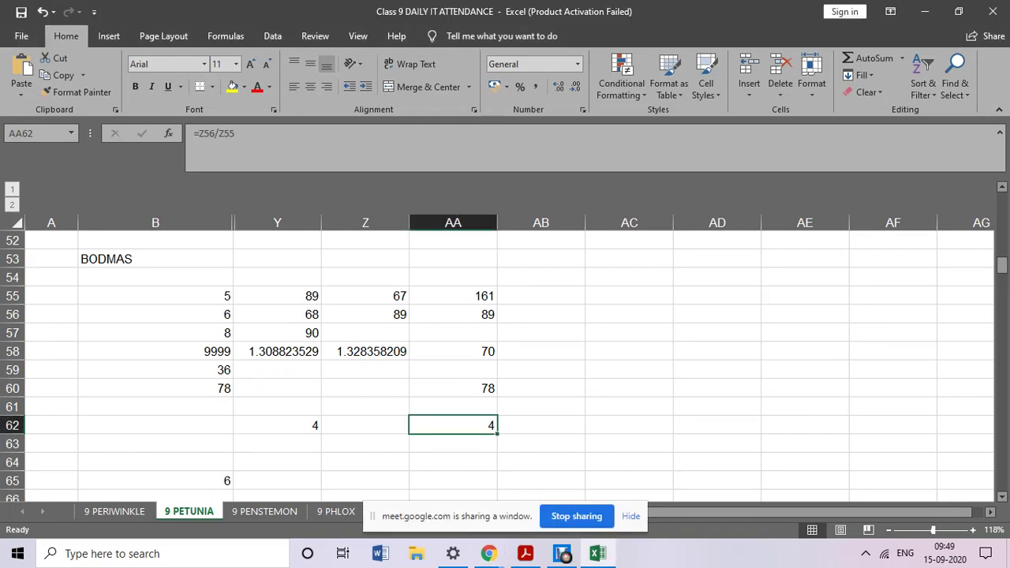
pyautogui.click(156, 296)
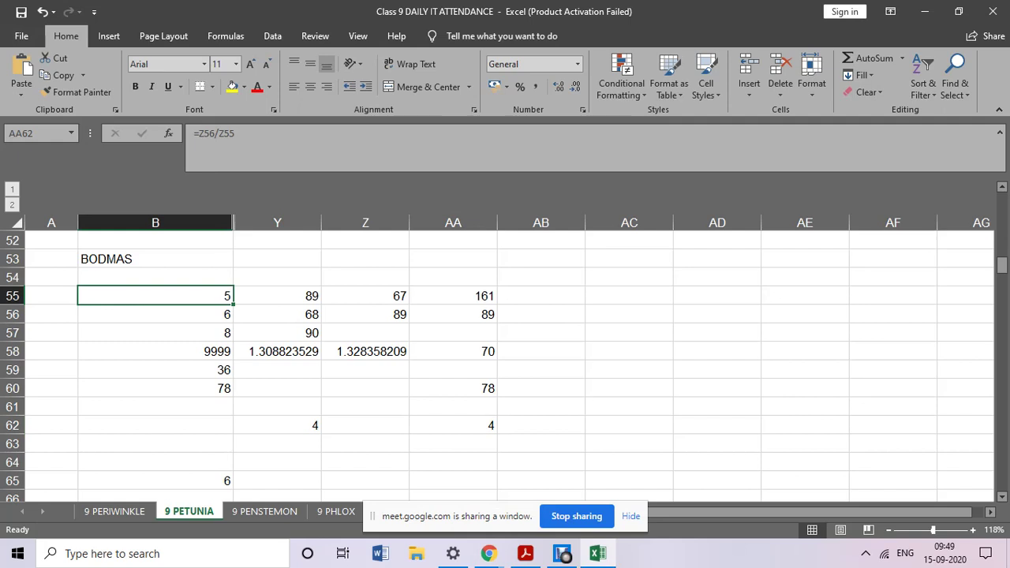
# Highlight the range B55:B60 to show the column B numbers being compared.
pyautogui.moveTo(155, 314); pyautogui.dragTo(155, 388)
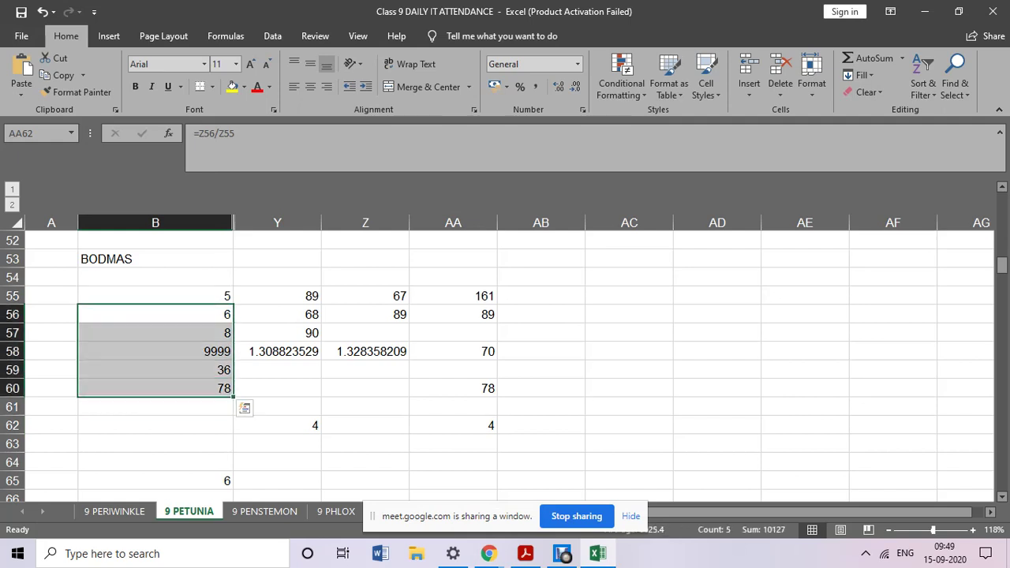
pyautogui.click(156, 295)
pyautogui.moveTo(156, 296); pyautogui.dragTo(155, 388)
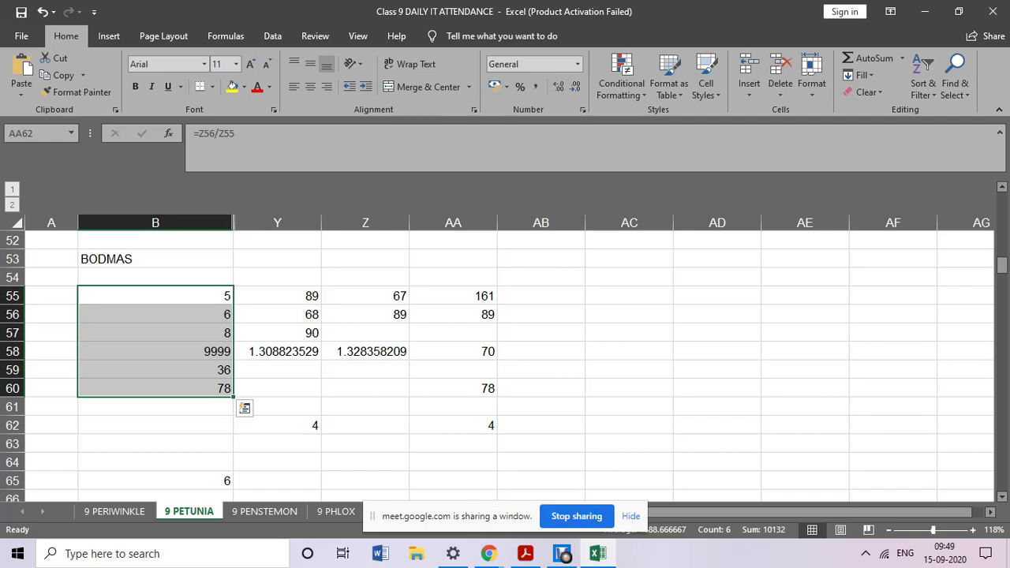
# Enter =MIN(B55:B60) in cell B64 to find the smallest number in column B, and reselect that cell.
pyautogui.click(155, 463)
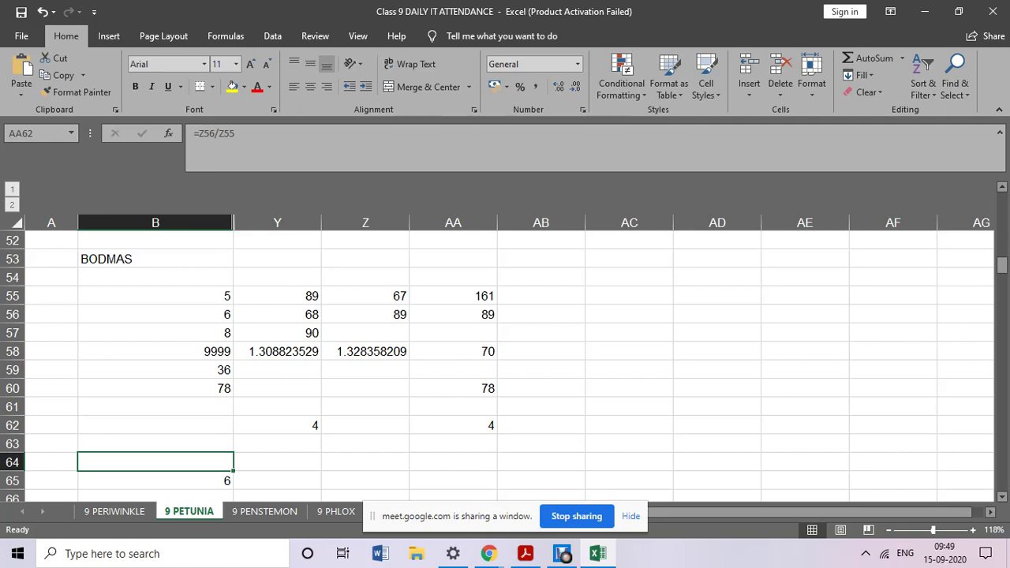
pyautogui.write('=')
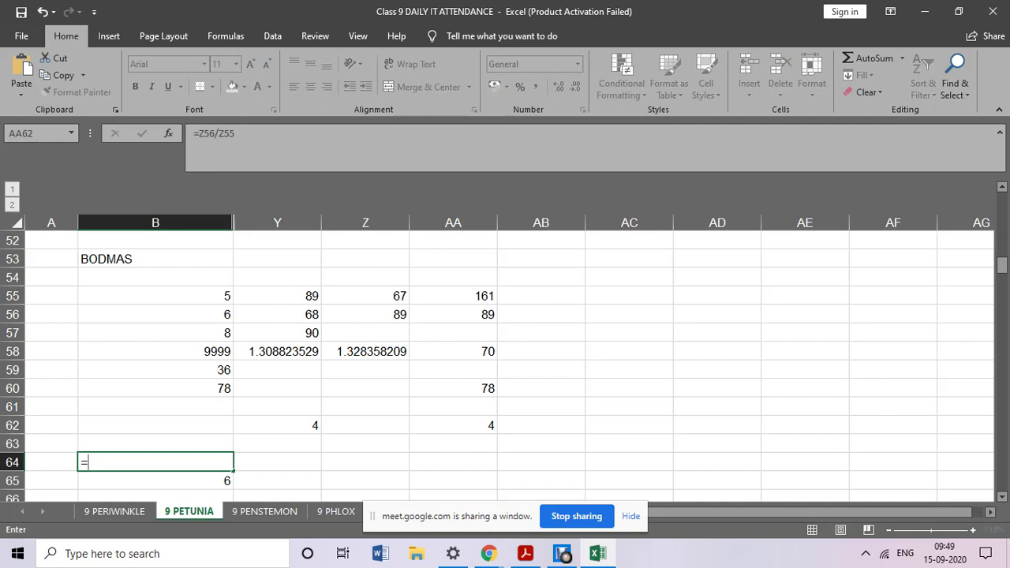
pyautogui.write('MIN')
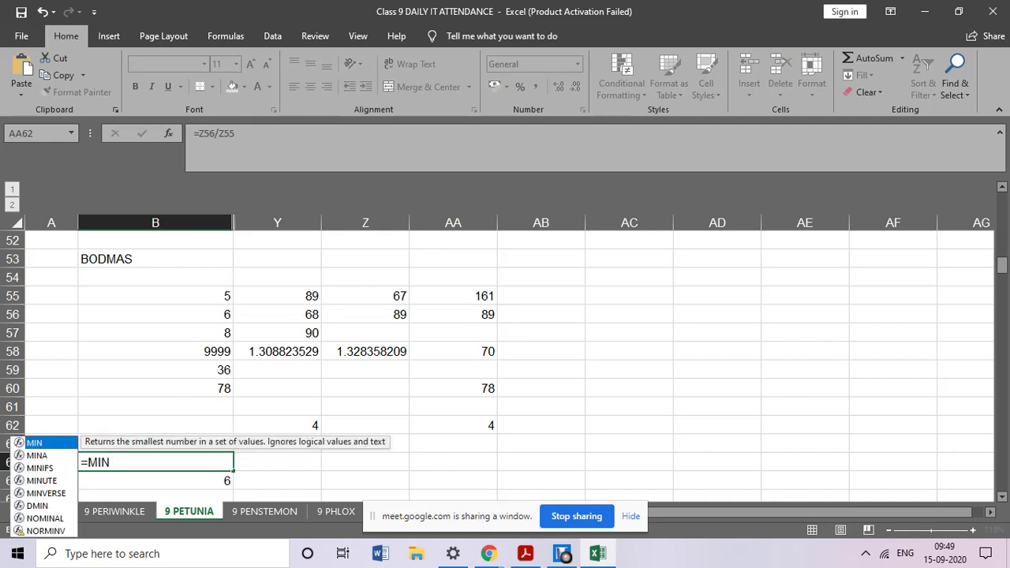
pyautogui.write('(')
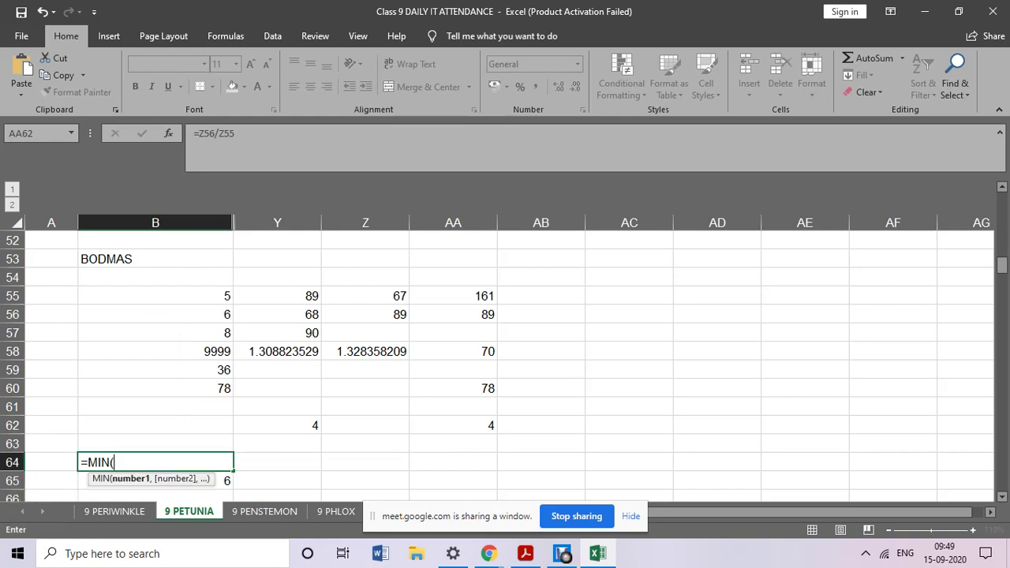
pyautogui.write('B')
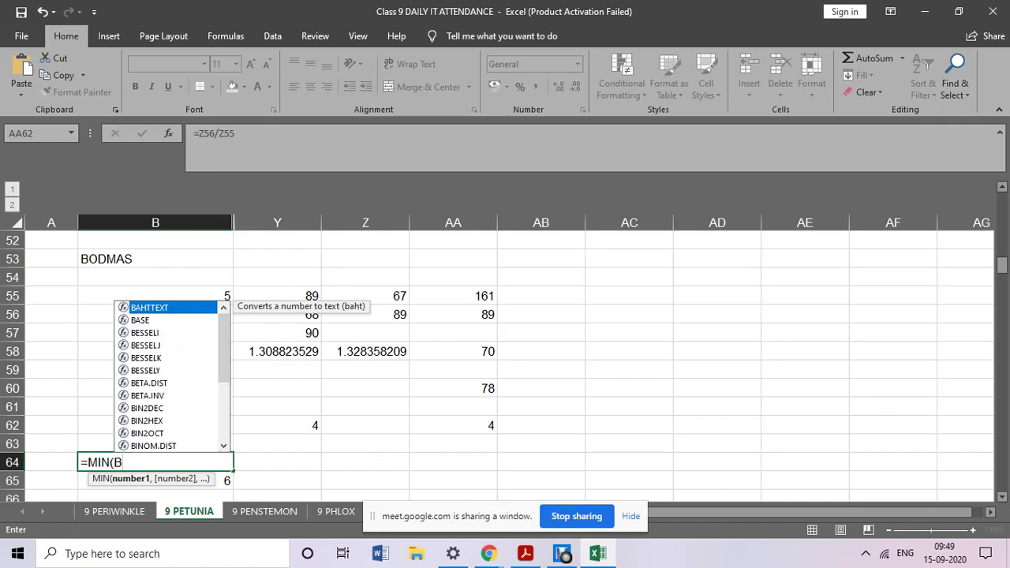
pyautogui.write('55:')
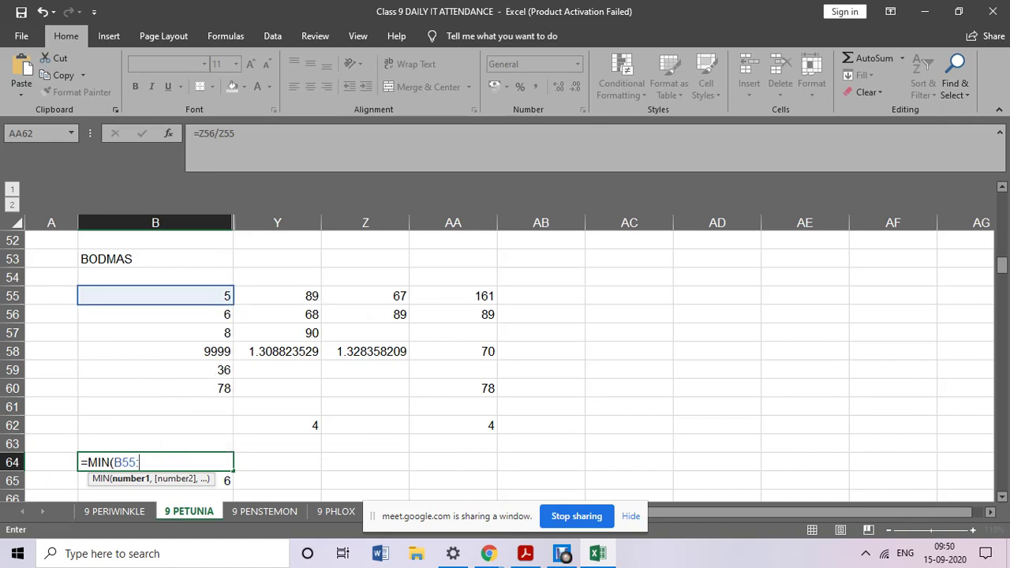
pyautogui.write('B')
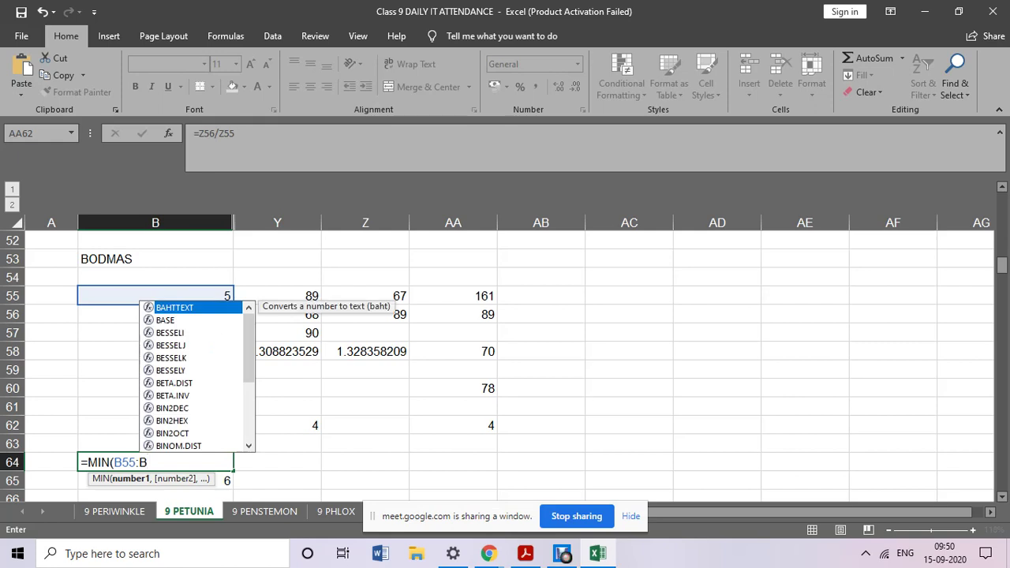
pyautogui.write('60')
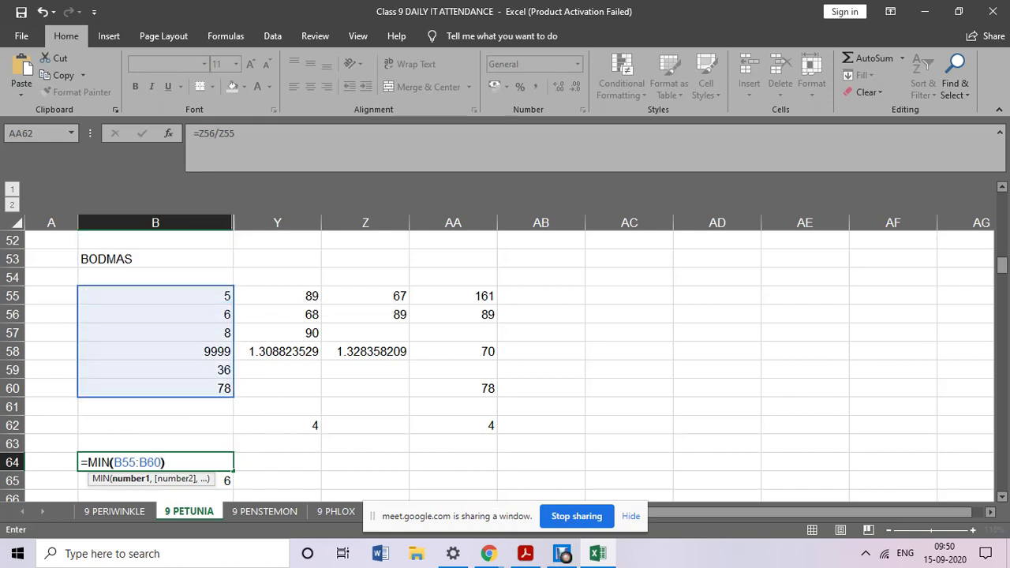
pyautogui.write(')')
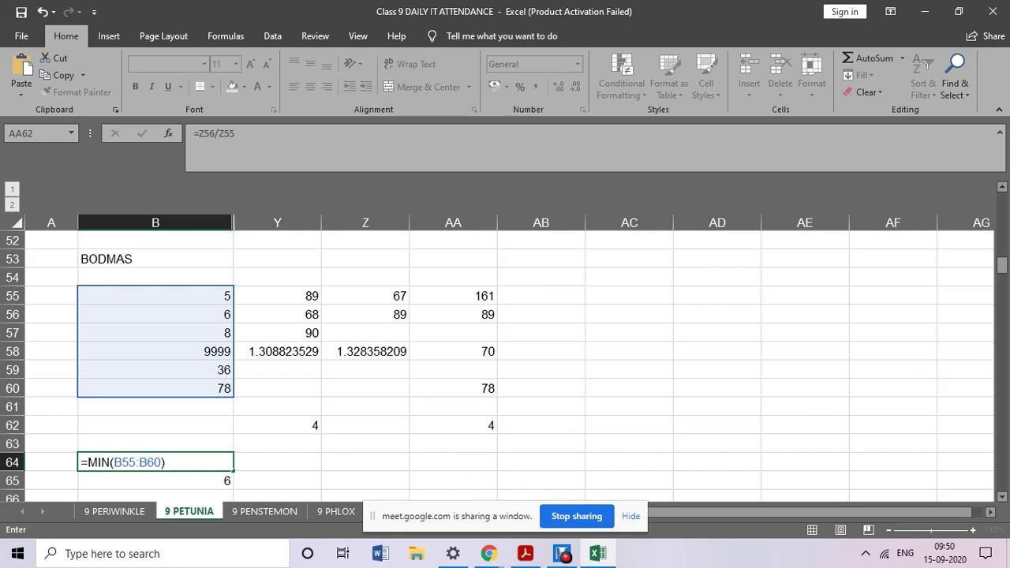
pyautogui.press('Return')
pyautogui.click(155, 463)
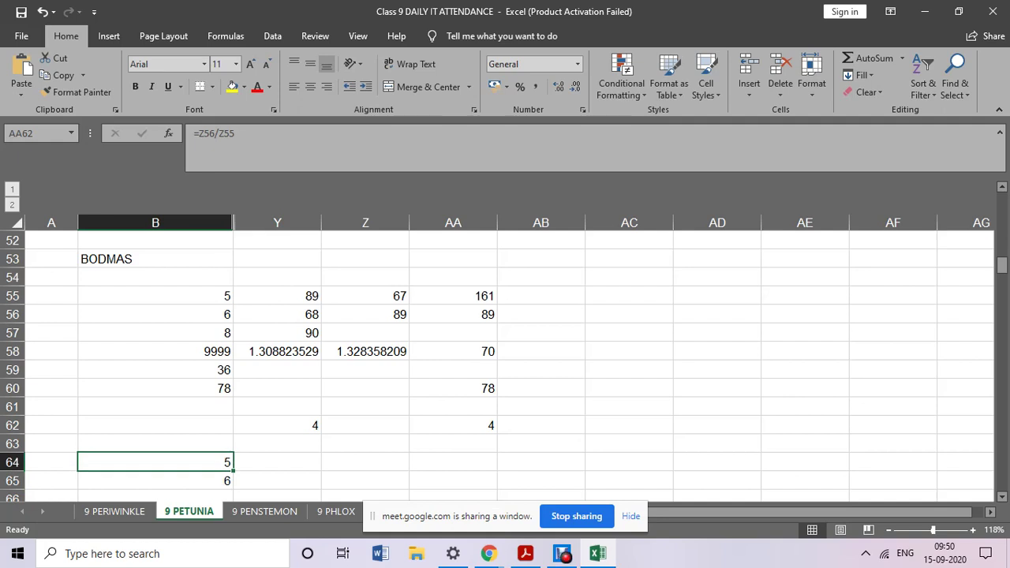
# Enter =MIN(AA55:AA62) in cell AA65 to find the smallest number in column AA, and reselect that cell.
pyautogui.moveTo(453, 296); pyautogui.dragTo(453, 425)
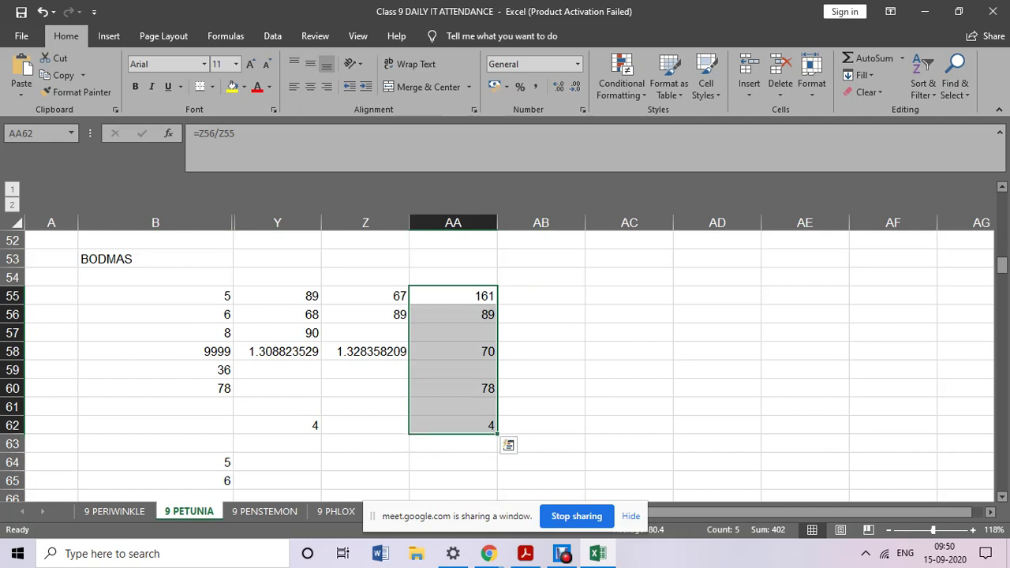
pyautogui.click(453, 480)
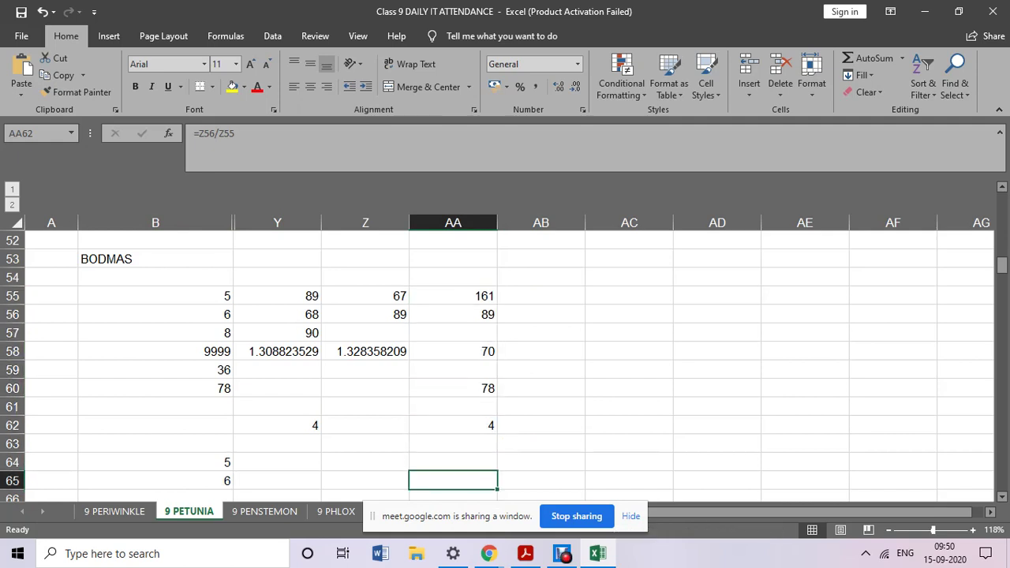
pyautogui.write('=')
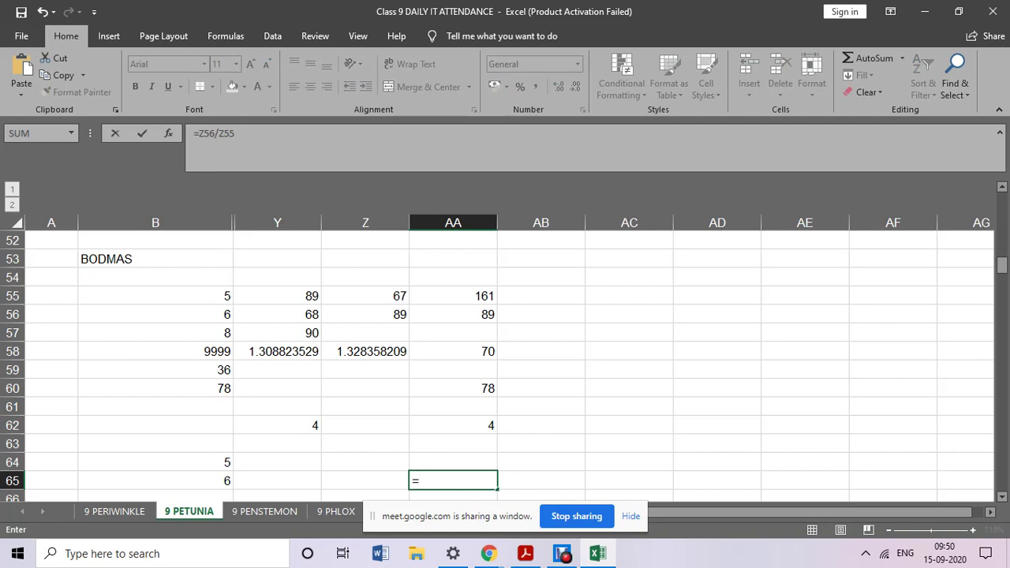
pyautogui.write('MIN')
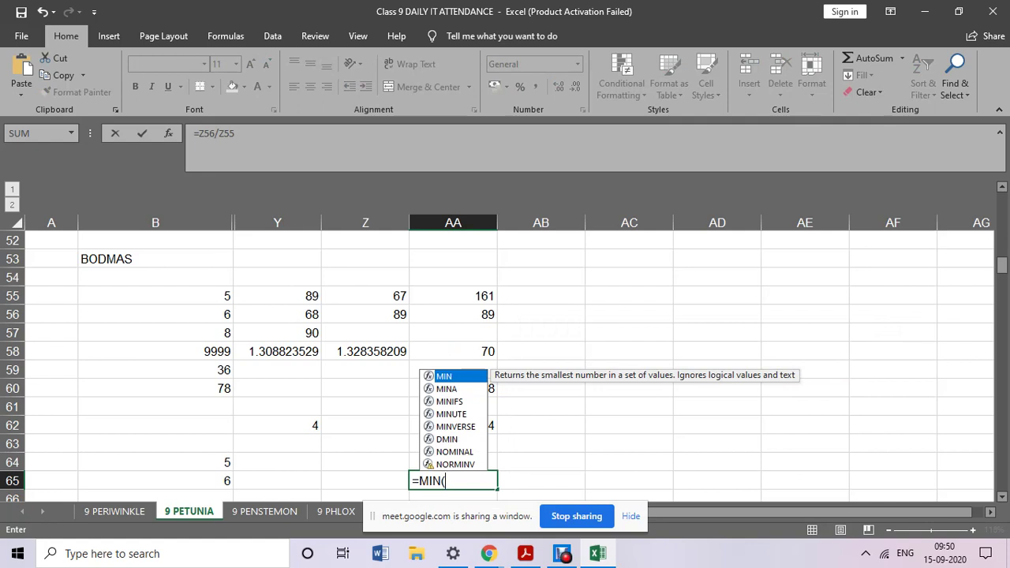
pyautogui.write('(AA')
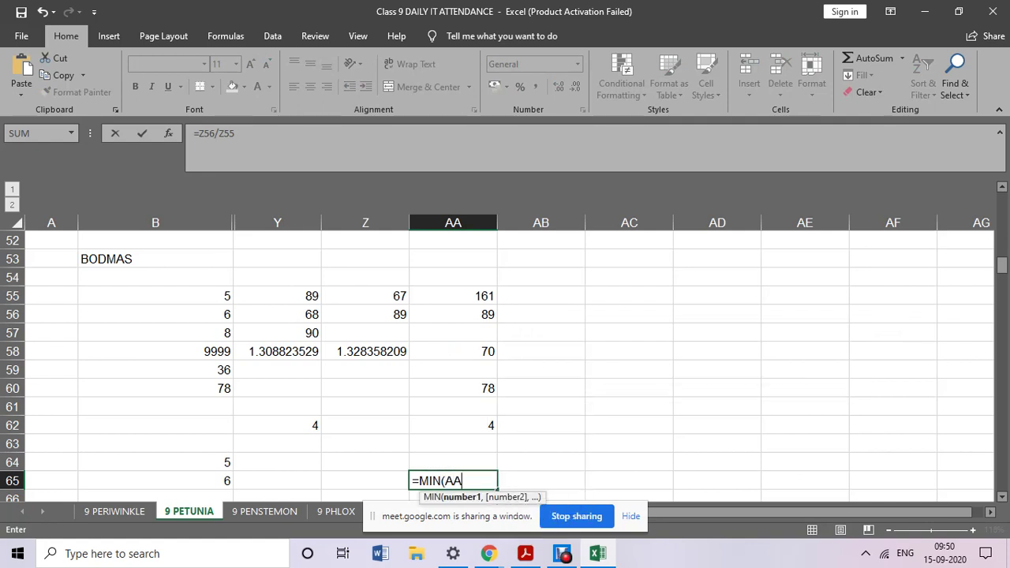
pyautogui.write('55:')
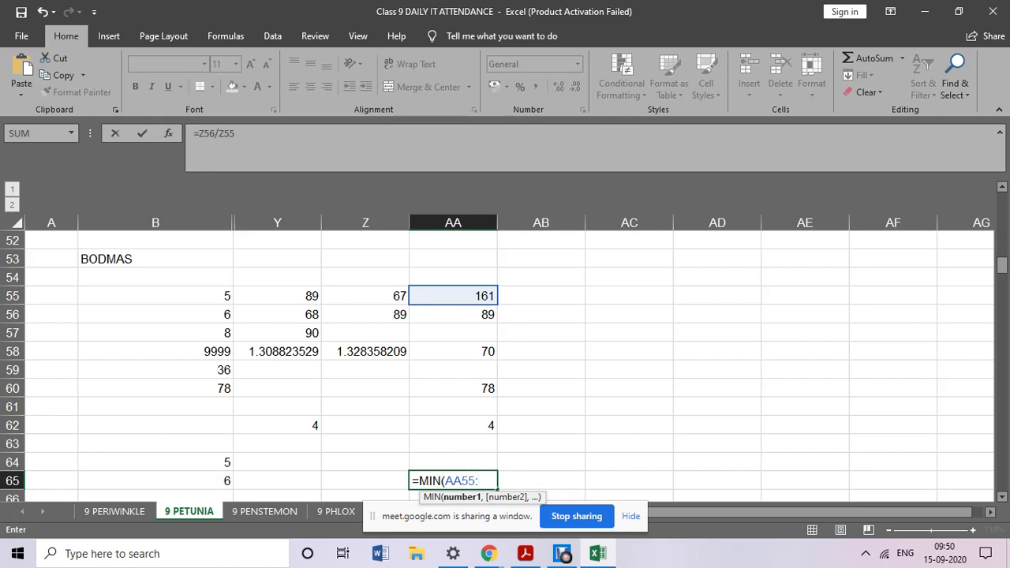
pyautogui.write('AA62')
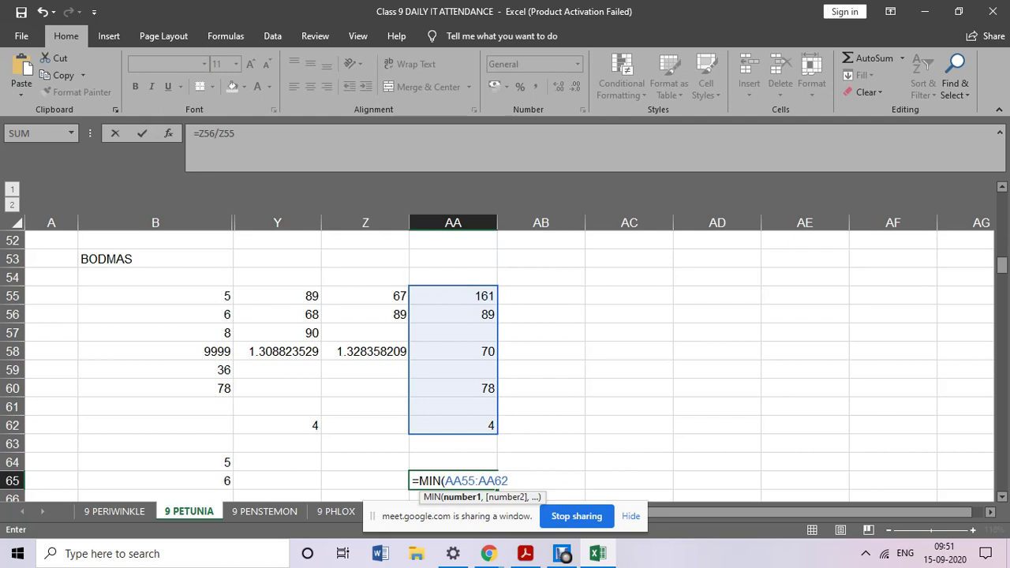
pyautogui.write(')')
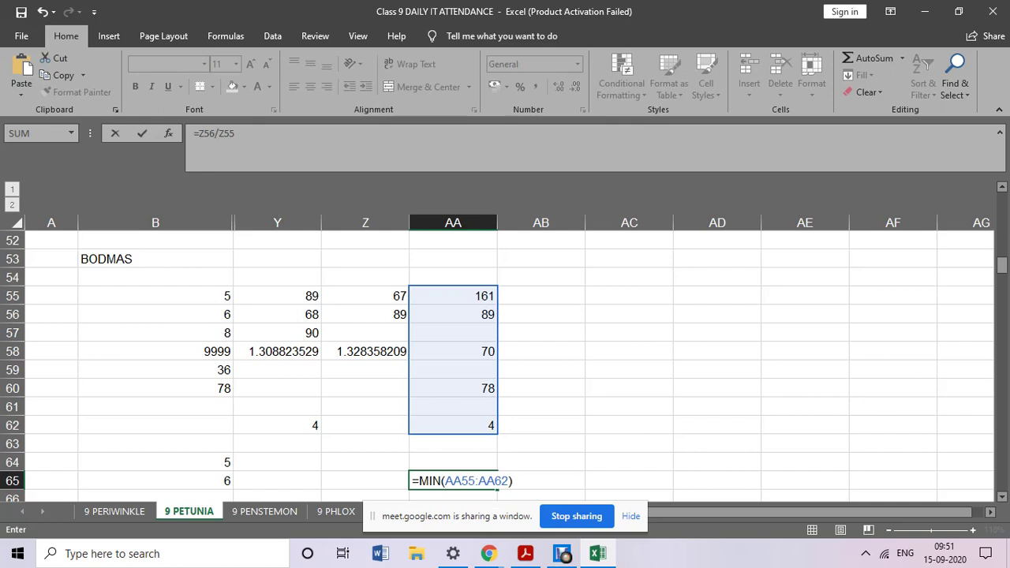
pyautogui.press('Return')
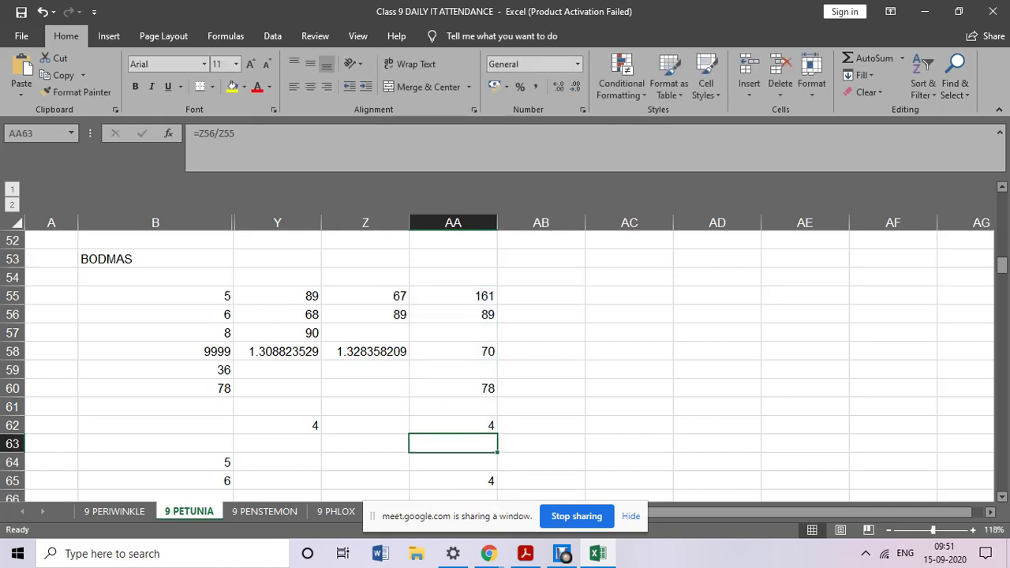
pyautogui.click(453, 481)
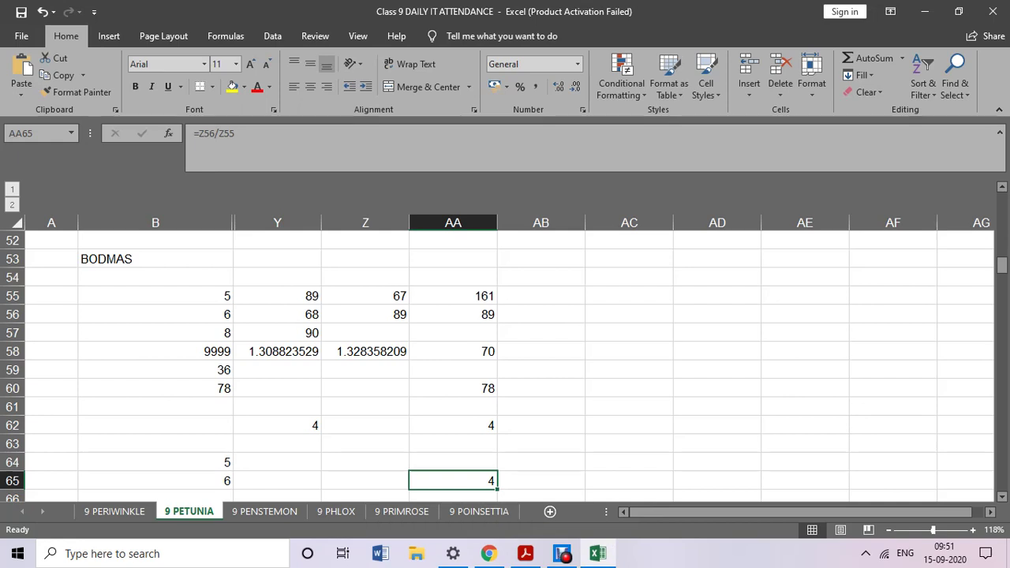
# Switch to the Google Meet call in Chrome and present the Spread sheet.pdf window.
pyautogui.click(489, 554)
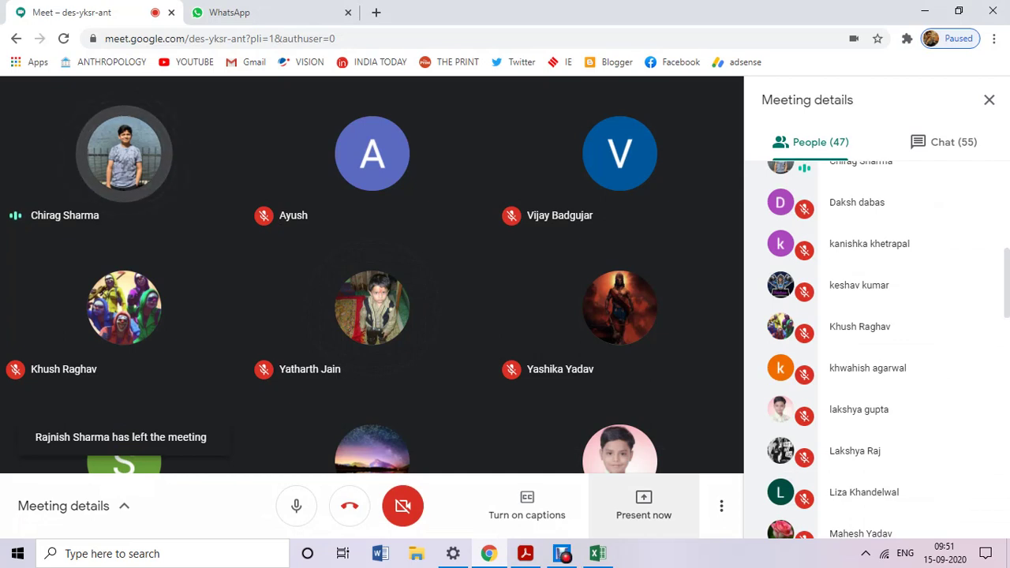
pyautogui.click(644, 506)
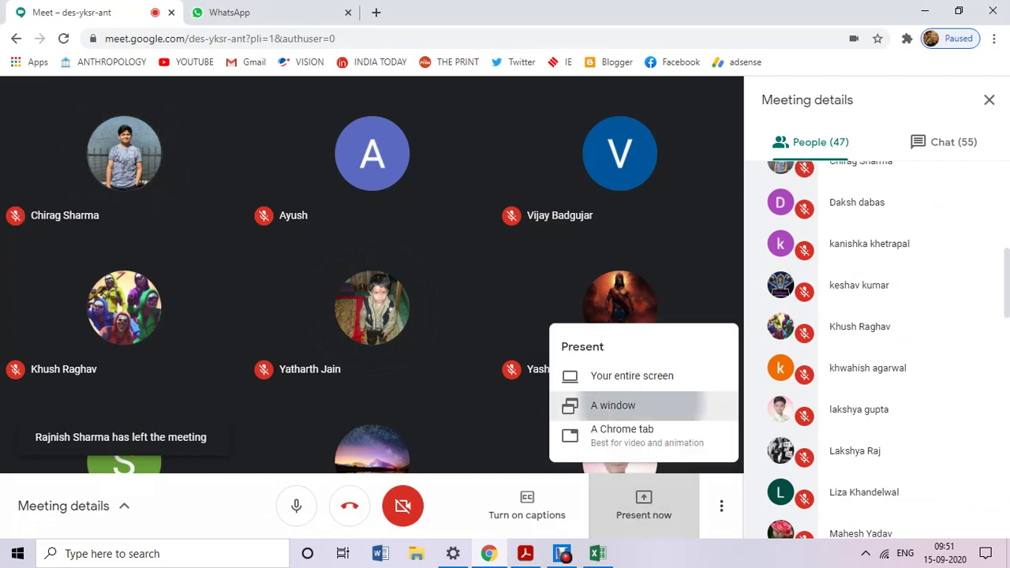
pyautogui.click(613, 405)
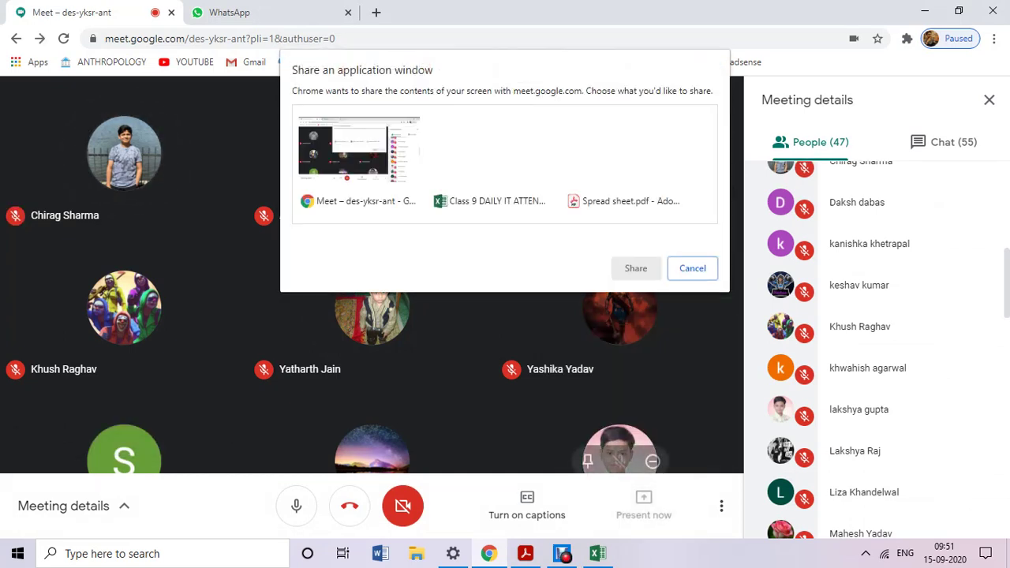
pyautogui.click(625, 158)
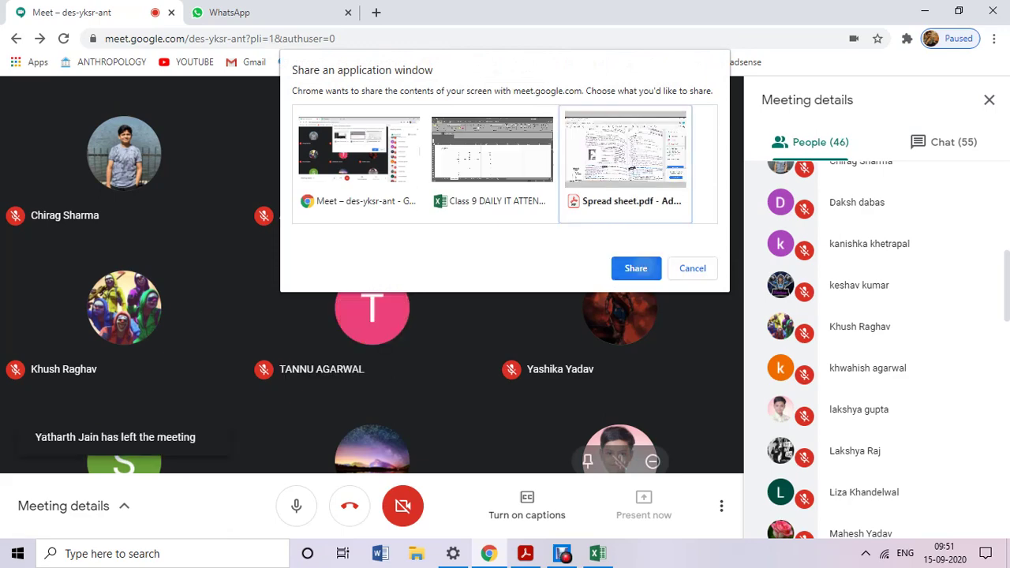
pyautogui.click(635, 269)
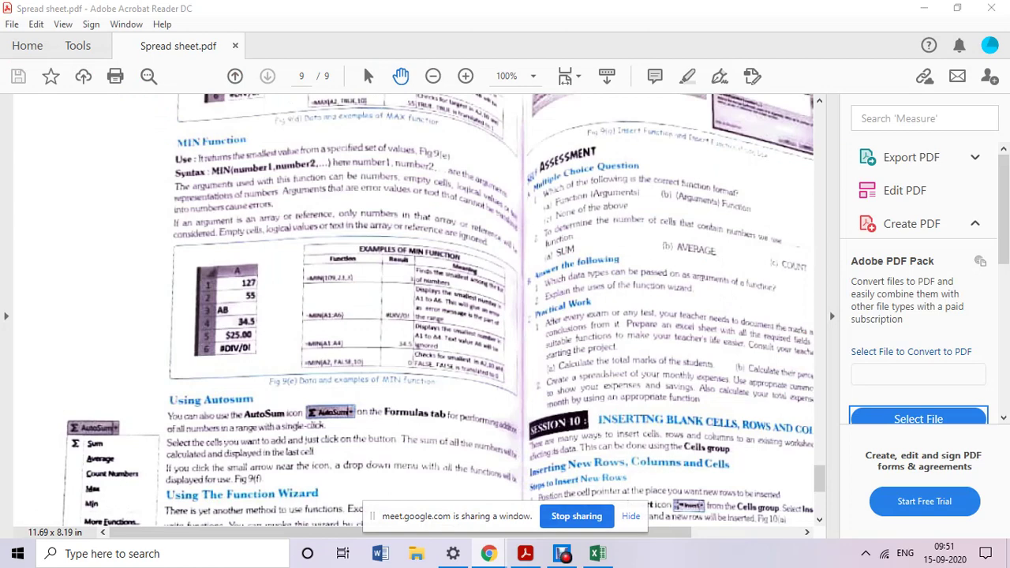
# Examine the textbook page covering the MIN function, AutoSum and the Function Wizard in Spread sheet.pdf.
pyautogui.scroll(-3, 489, 300)
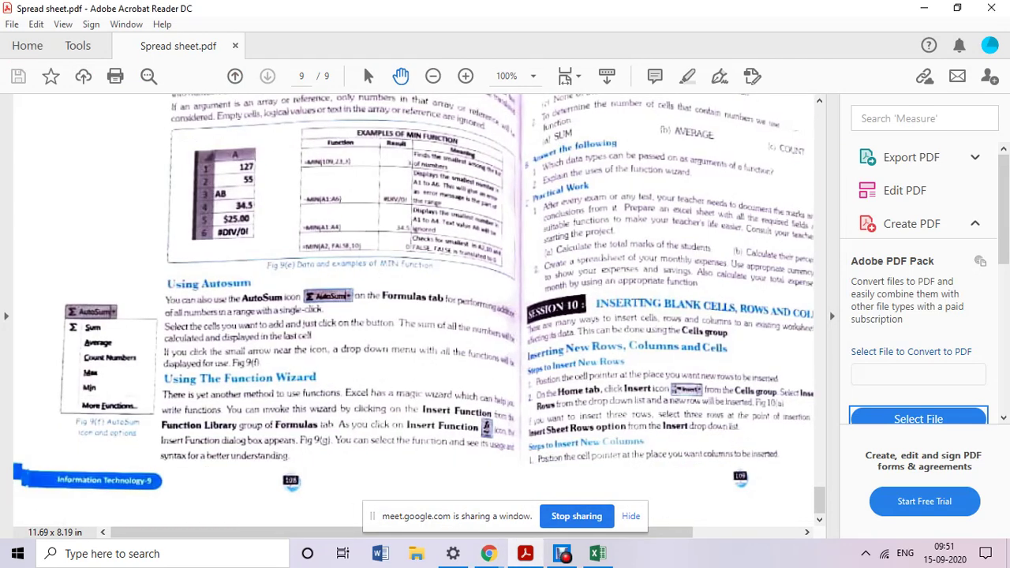
pyautogui.hscroll(1, 489, 300)
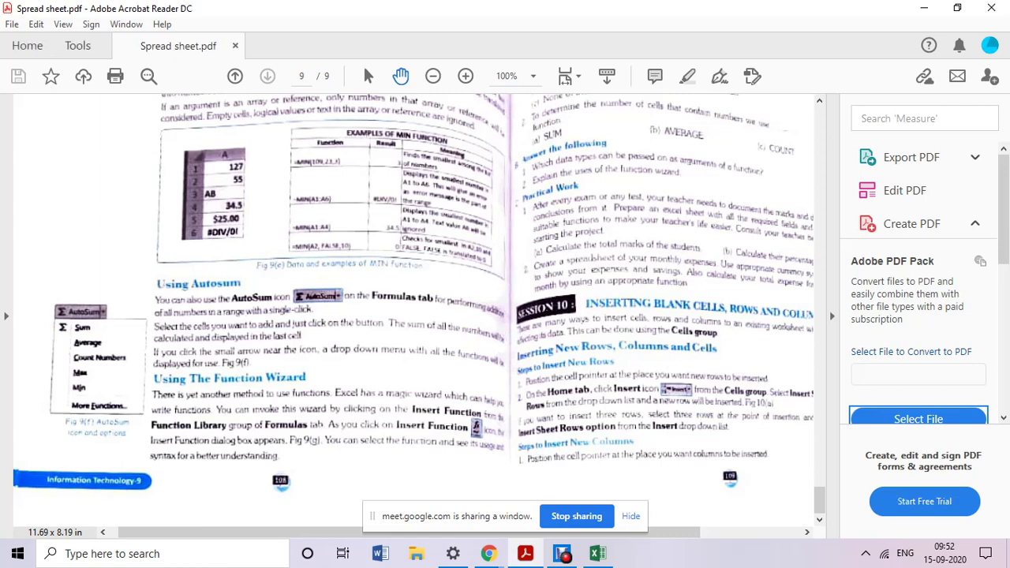
pyautogui.scroll(2, 418, 315)
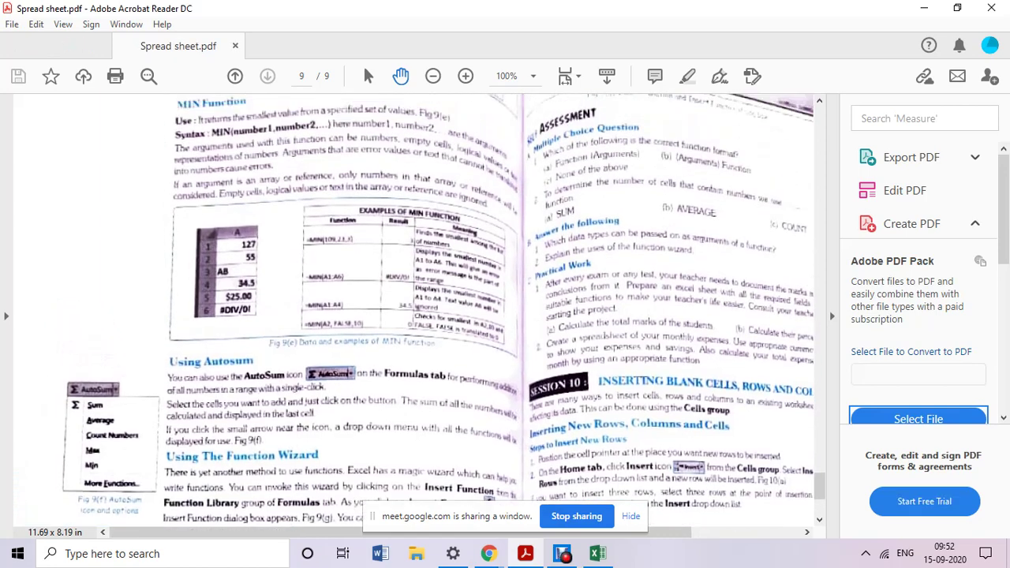